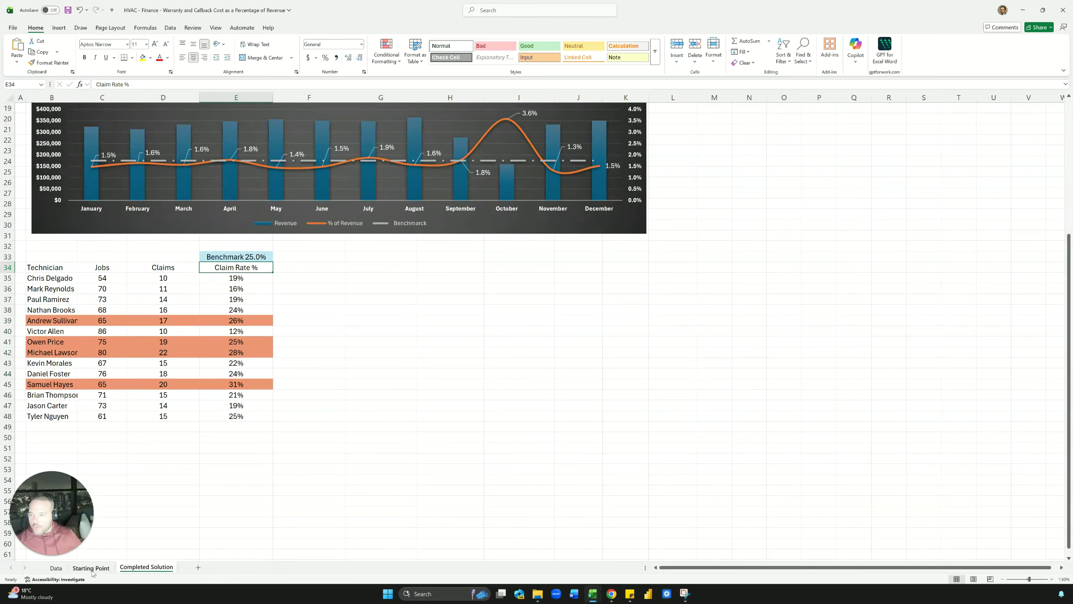
Review the monthly summary table, cost column headers and chart on the Completed Solution sheet
scroll(121, 312, up, 6)
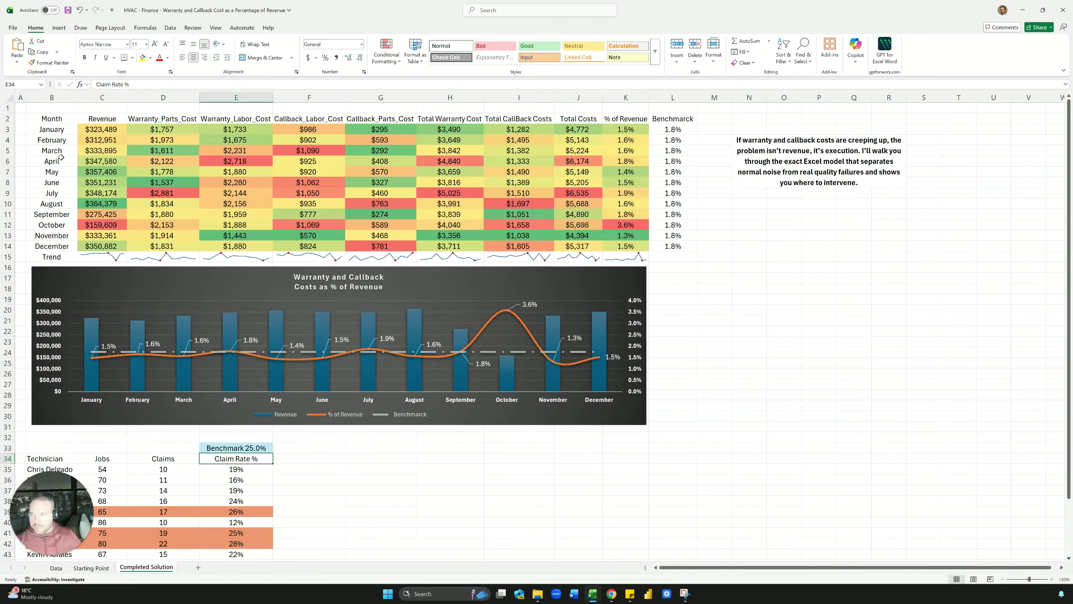
click(47, 119)
drag(102, 119, 626, 119)
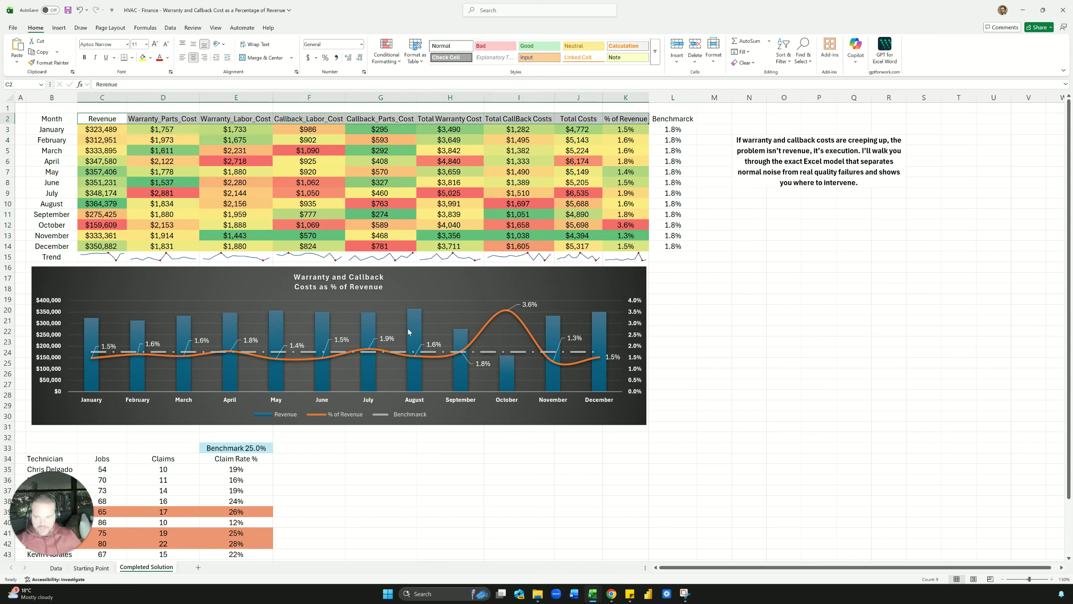
Examine the Data sheet's columns, focusing on the job IDs, invoice amounts, and warranty and callback parts and labor costs
click(55, 568)
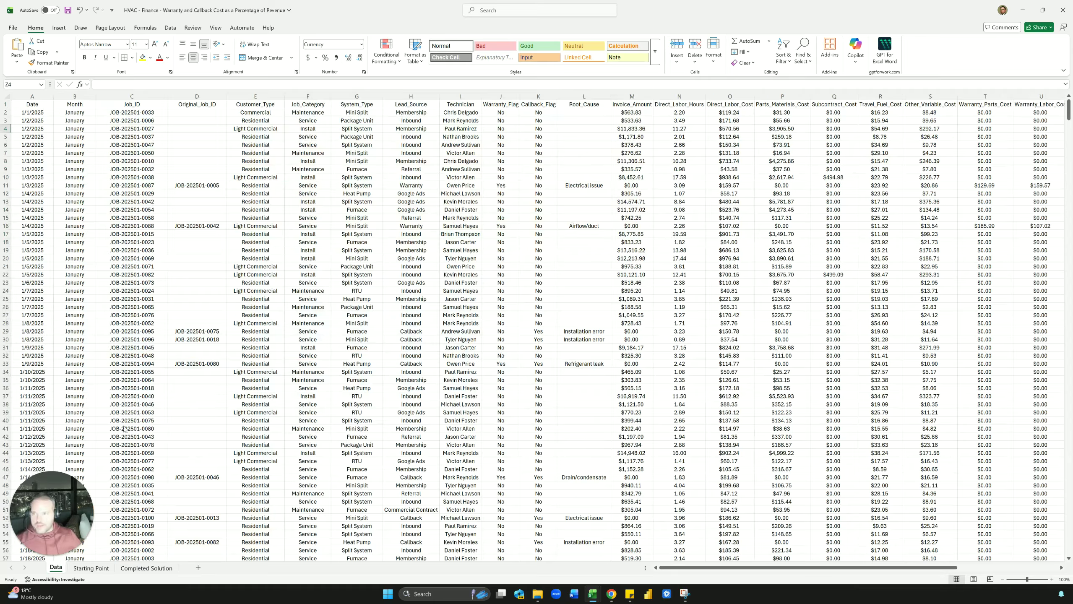
click(132, 242)
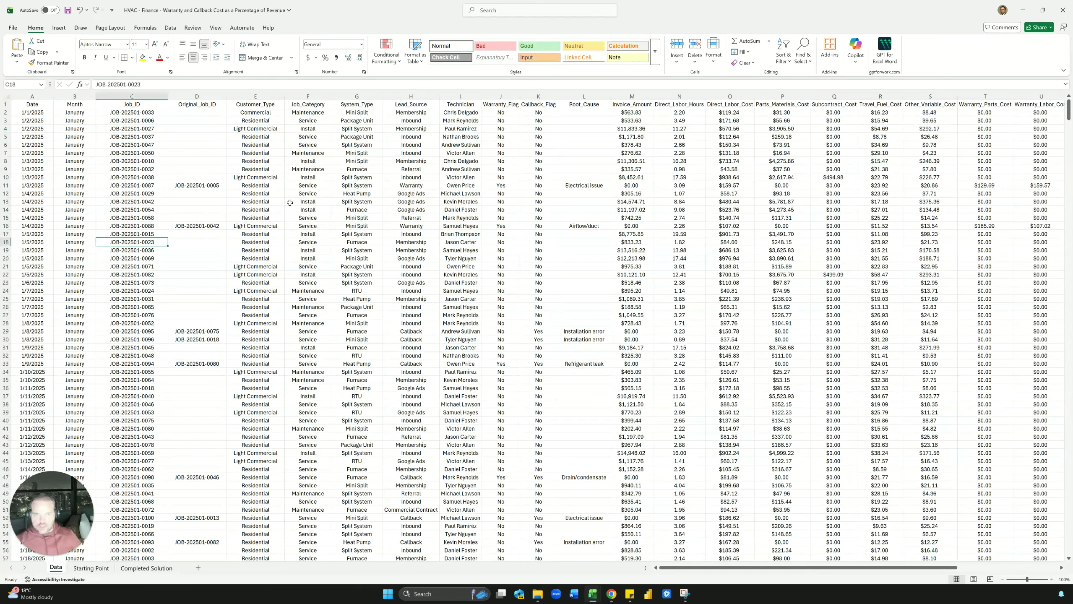
scroll(289, 202, right, 10)
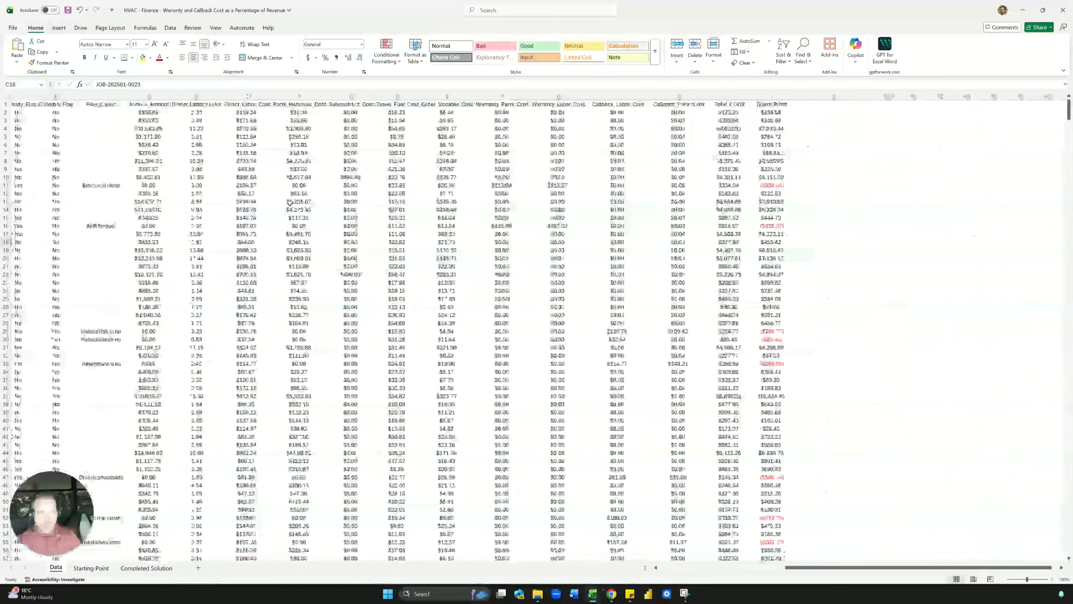
scroll(290, 202, left, 3)
click(460, 136)
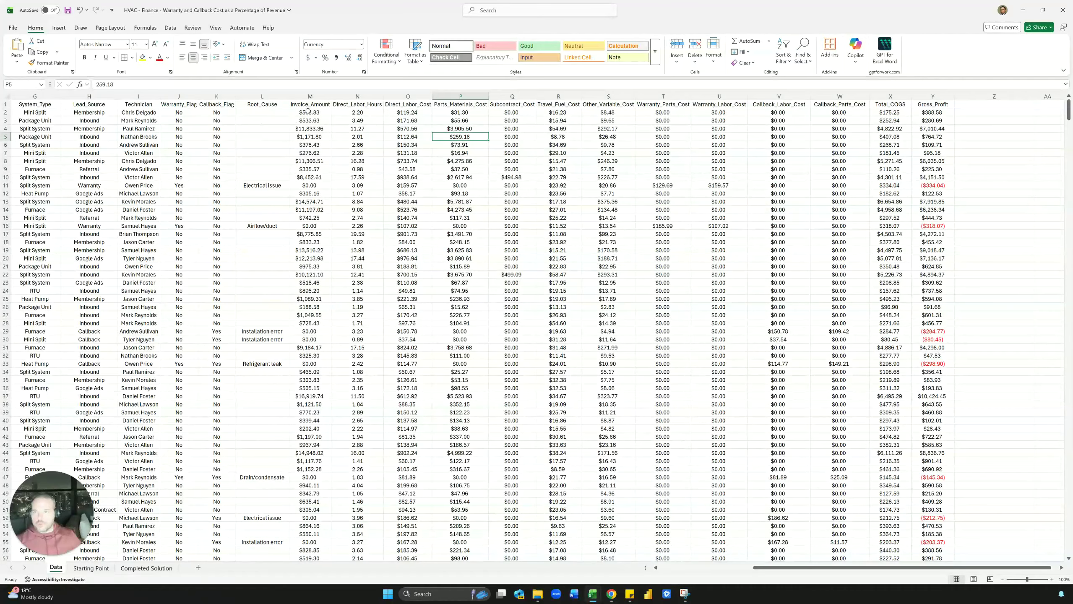
drag(307, 111, 318, 163)
click(317, 131)
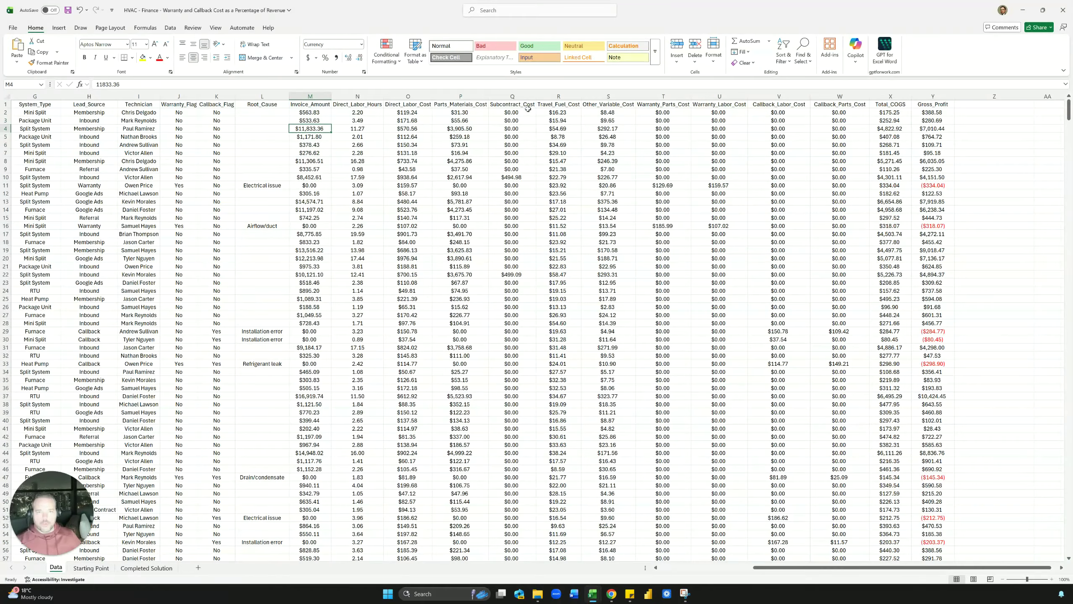
click(667, 105)
key(Right)
key(Right)
key(Right)
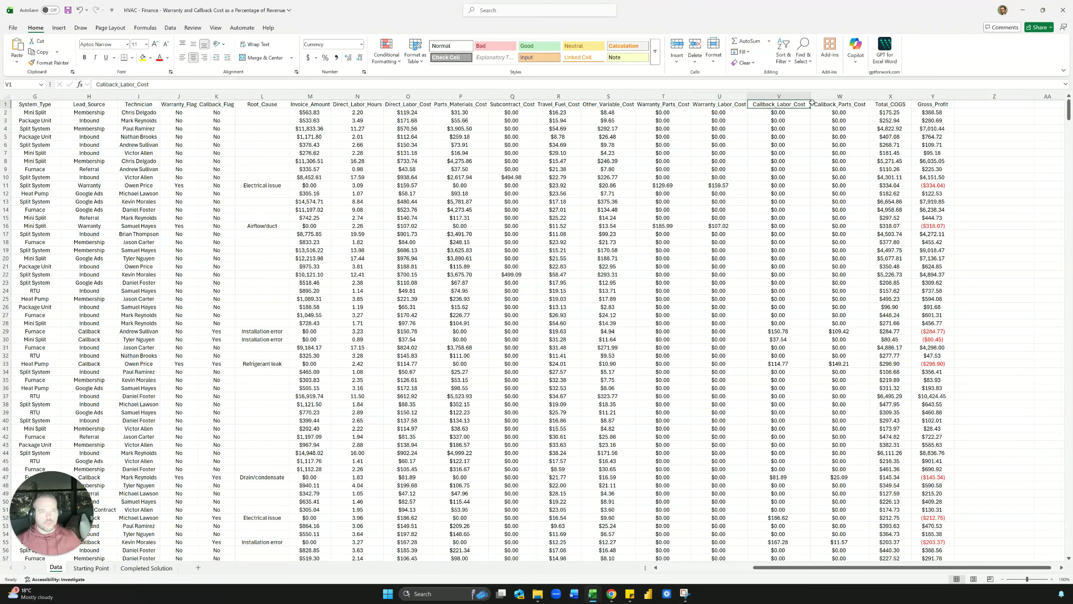
click(663, 97)
click(540, 121)
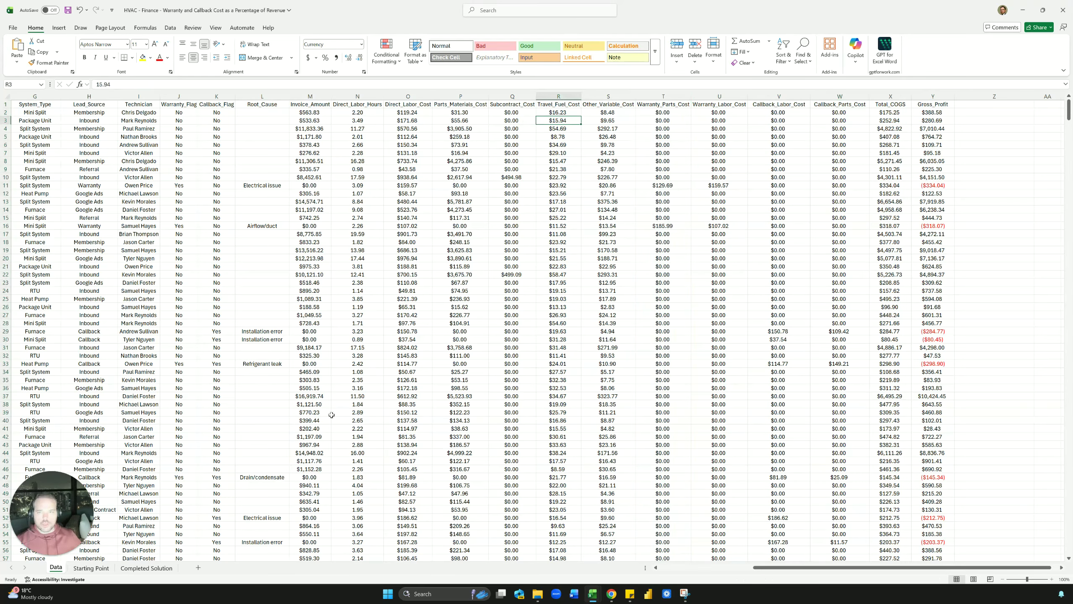
On the Starting Point sheet, enter the header Month in B2 and January in B3
click(91, 568)
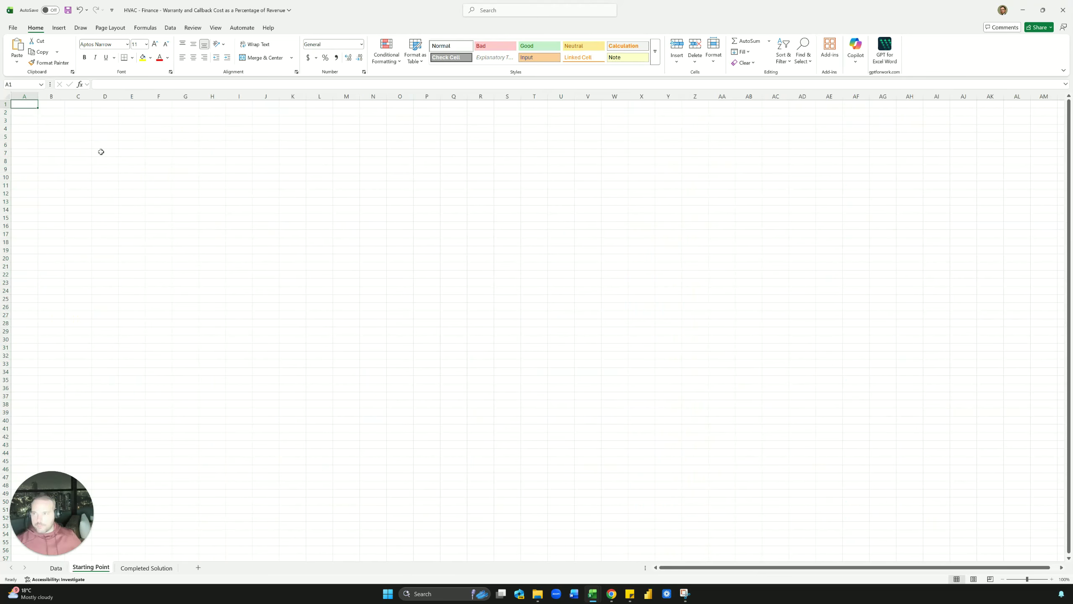
scroll(81, 163, up, 4)
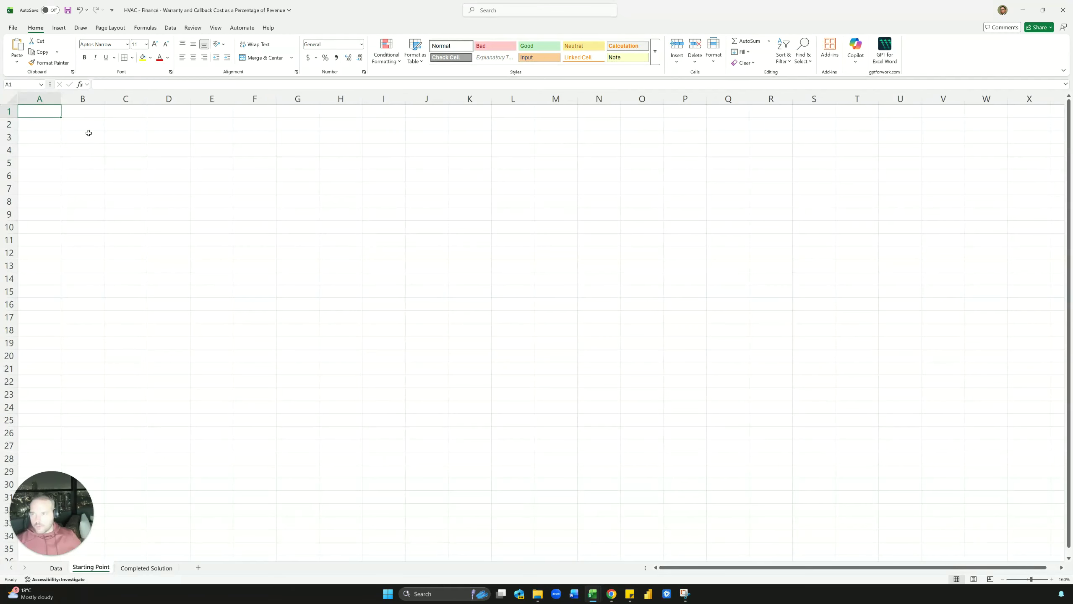
click(88, 127)
text(Month)
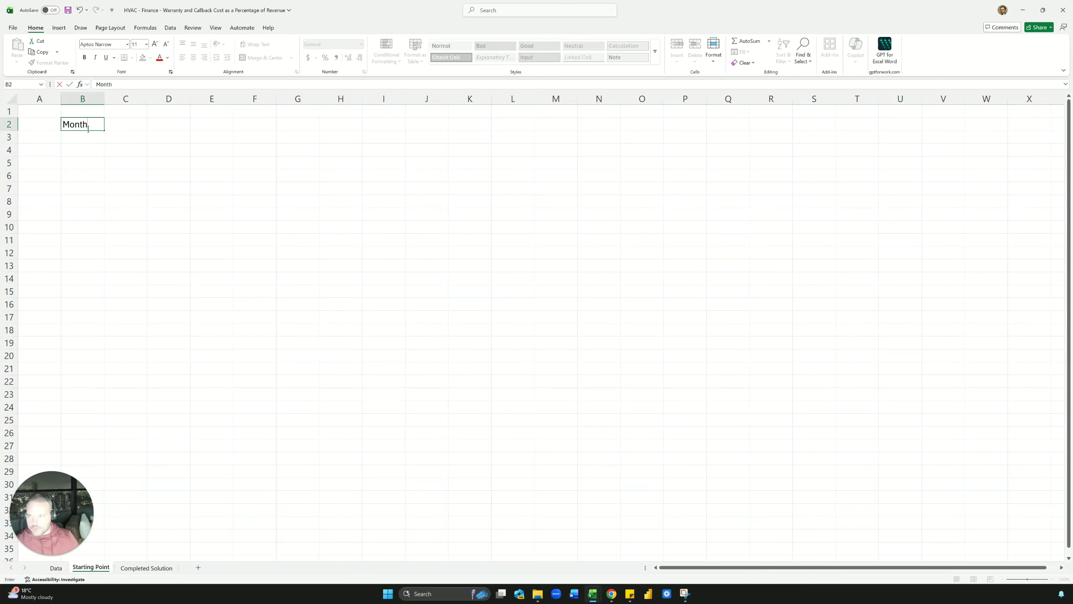
key(Return)
text(Januya)
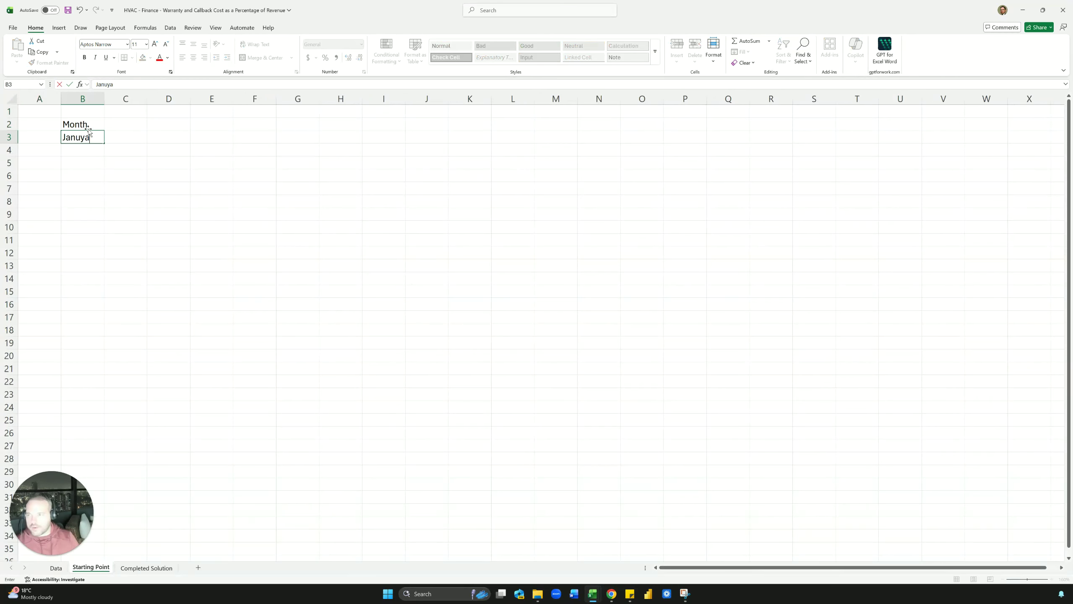
key(BackSpace)
key(BackSpace)
key(Return)
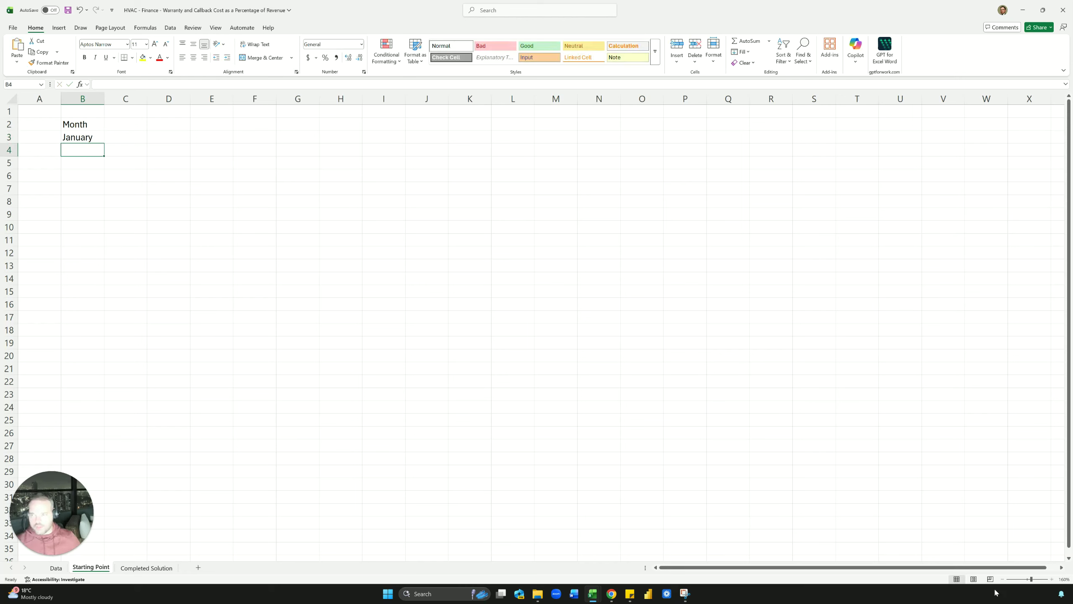
Fill the month series from January in B3 down to December in B14
click(87, 137)
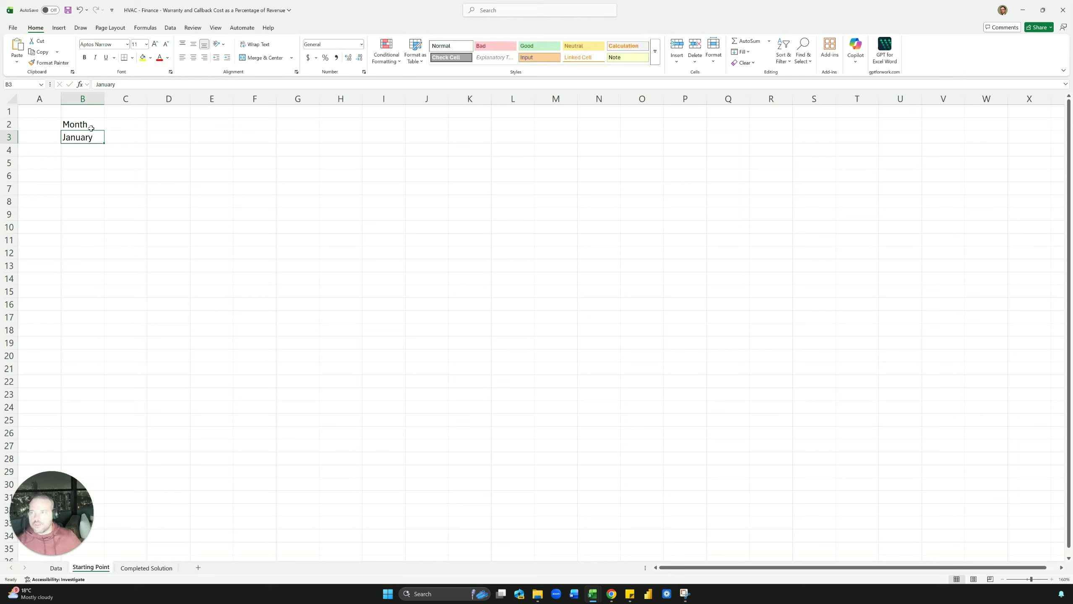
click(92, 127)
click(92, 137)
drag(104, 143, 110, 281)
click(156, 176)
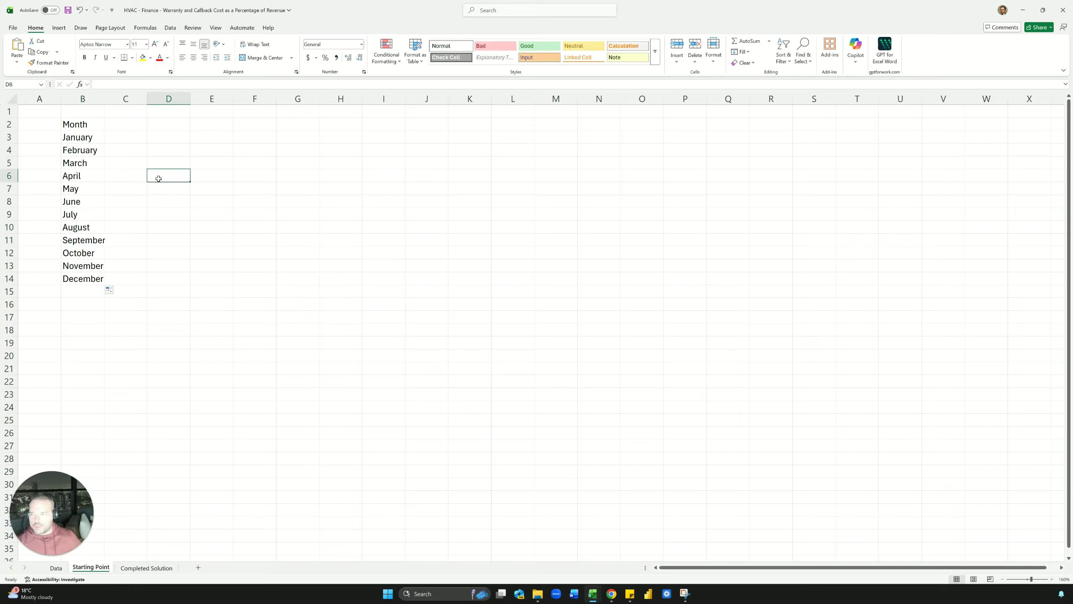
Copy the Data sheet headers Invoice_Amount, Warranty_Parts_Cost, Warranty_Labor_Cost, Callback_Labor_Cost and Callback_Parts_Cost
click(56, 567)
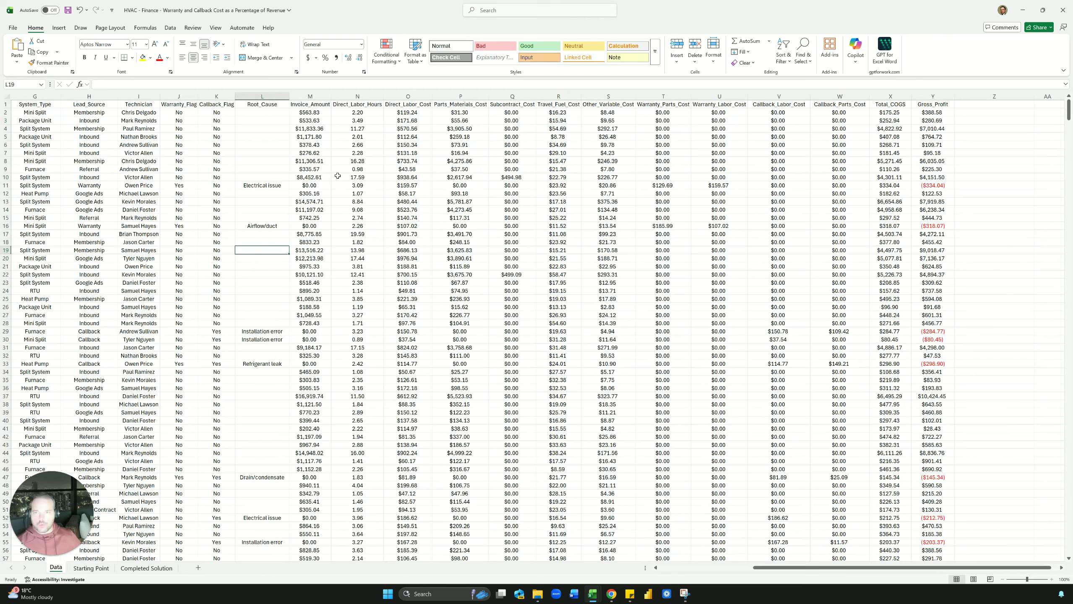
click(324, 105)
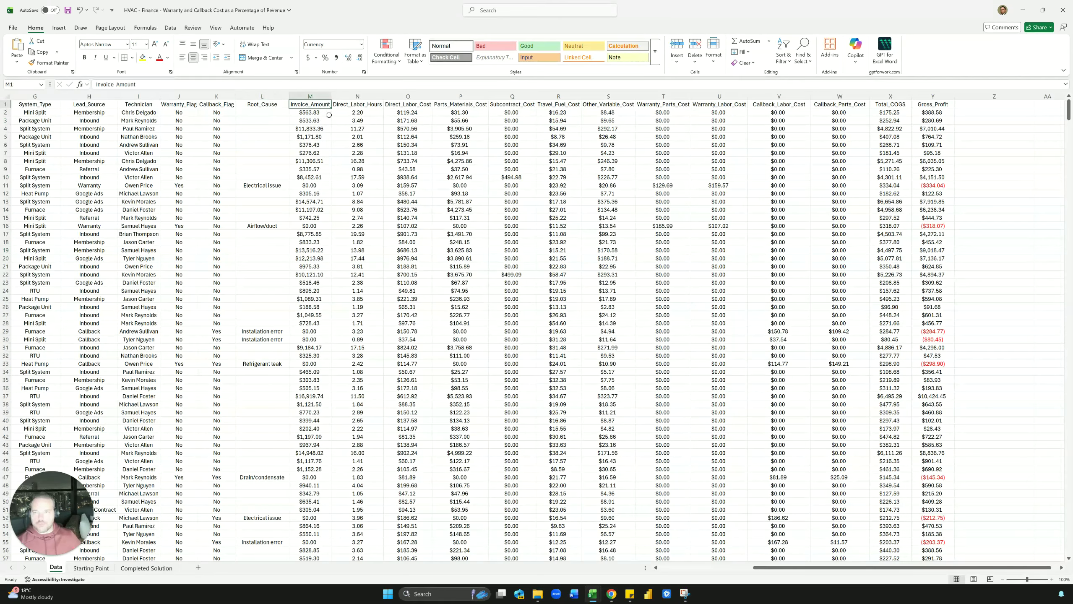
ctrl+click(650, 105)
ctrl+click(726, 103)
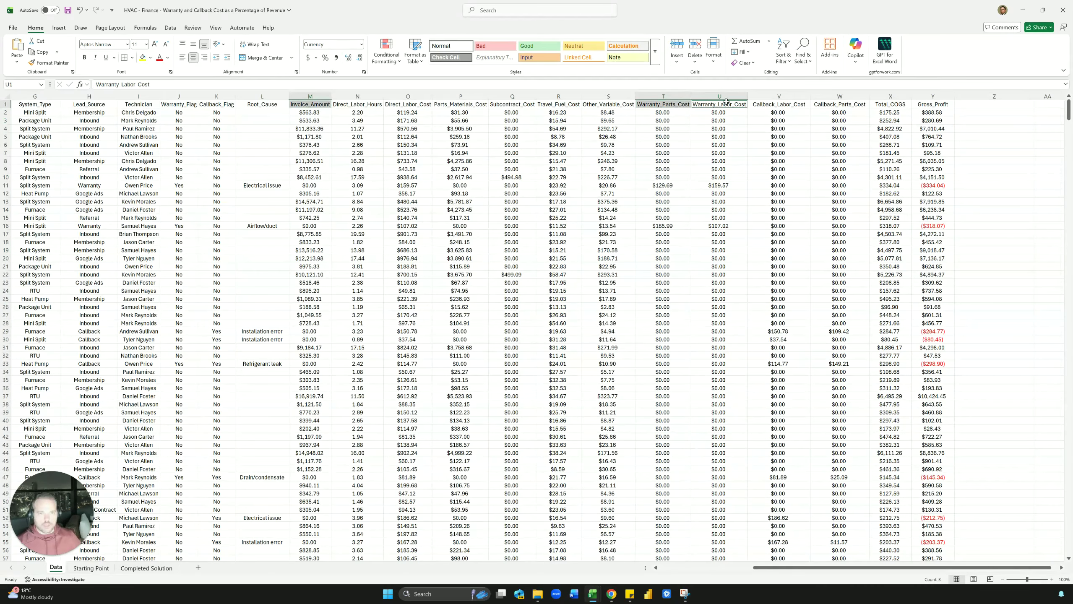
ctrl+click(771, 104)
ctrl+click(839, 106)
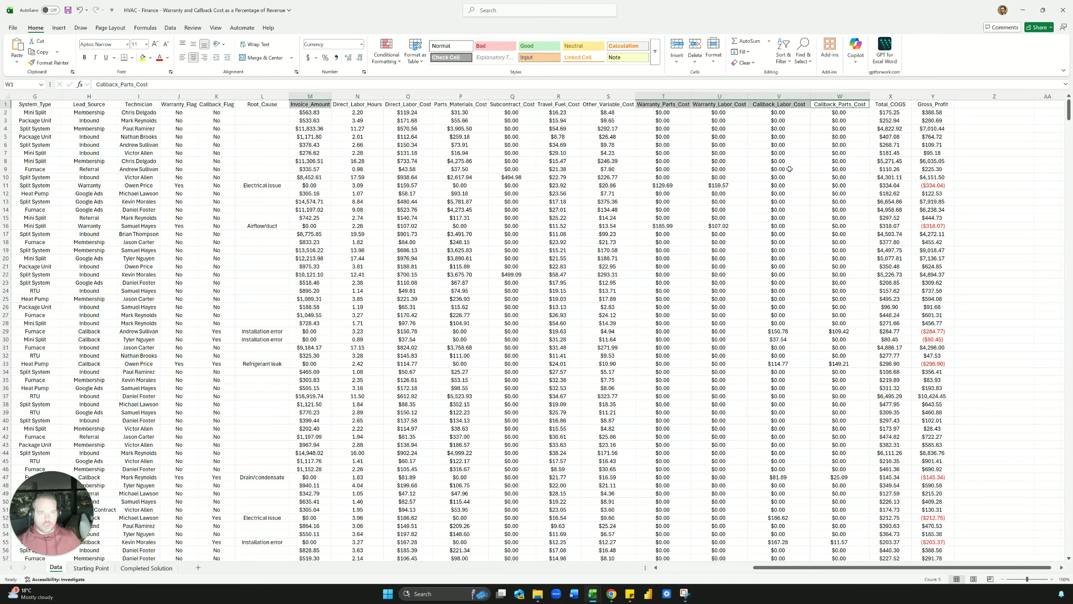
key(ctrl+c)
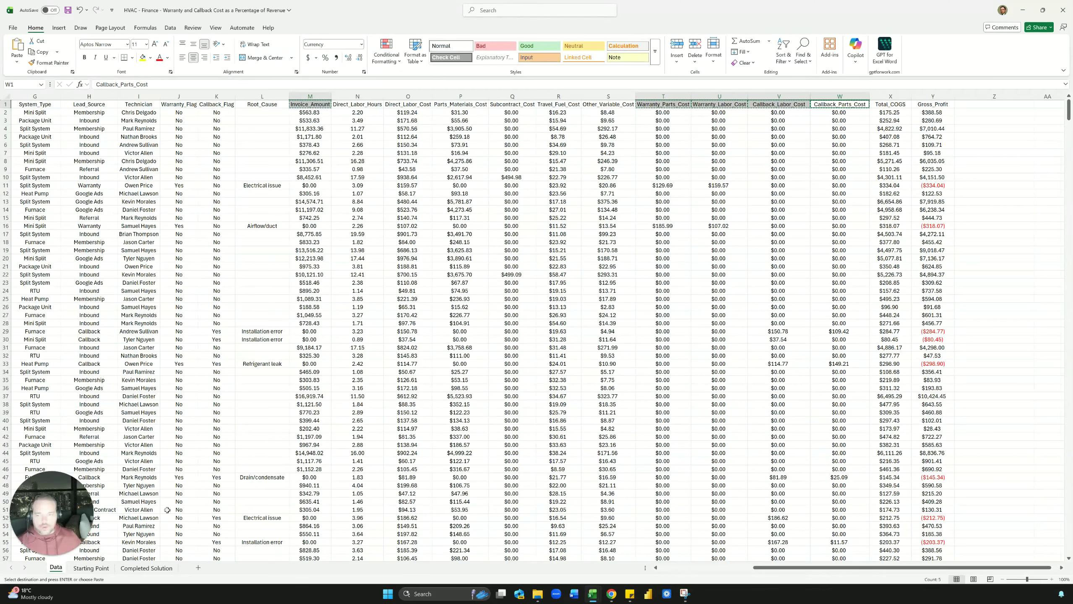
Paste the five copied headers into row 2 of the Starting Point sheet, beginning at C2 beside Month
click(91, 568)
click(151, 117)
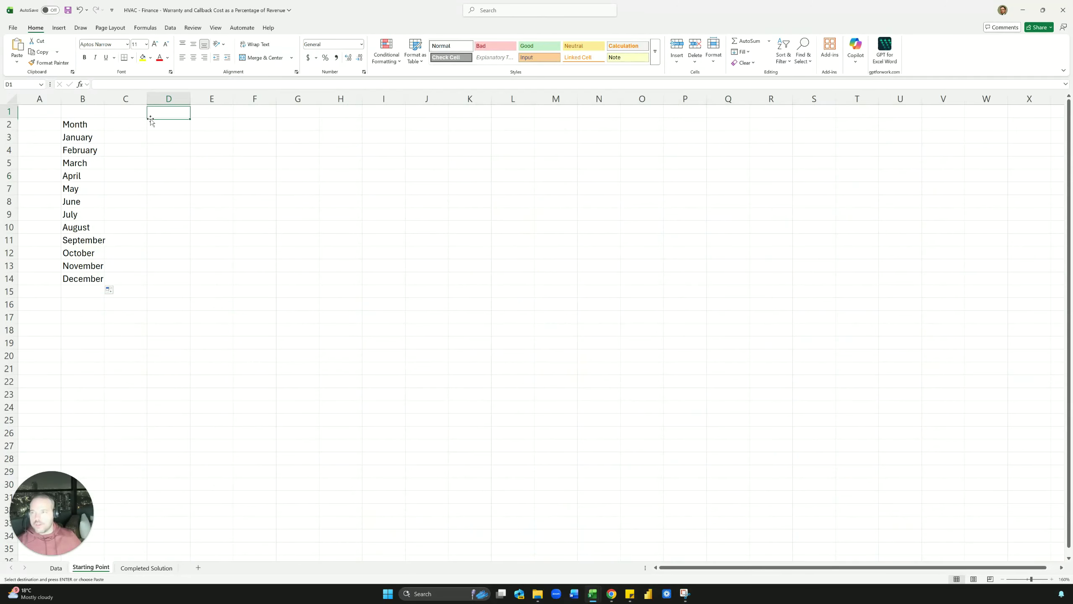
click(114, 124)
key(ctrl+v)
click(153, 202)
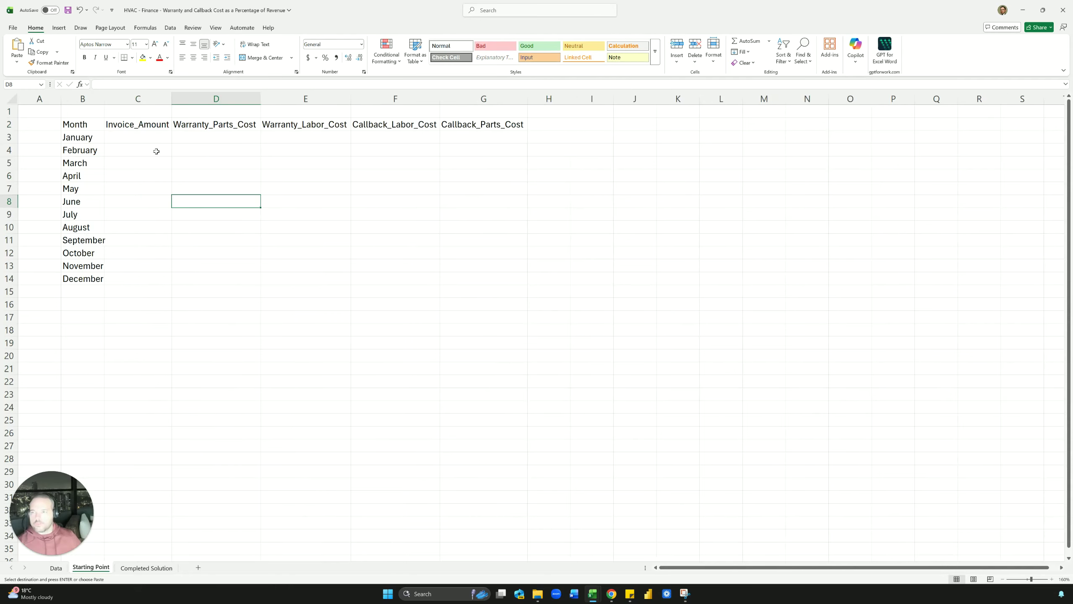
Enter =SUMIFS(Data!M:M,Data!B:B,'Starting Point'!B3) in C3 to total January's invoice amounts
click(149, 138)
text(=SUMIFS()
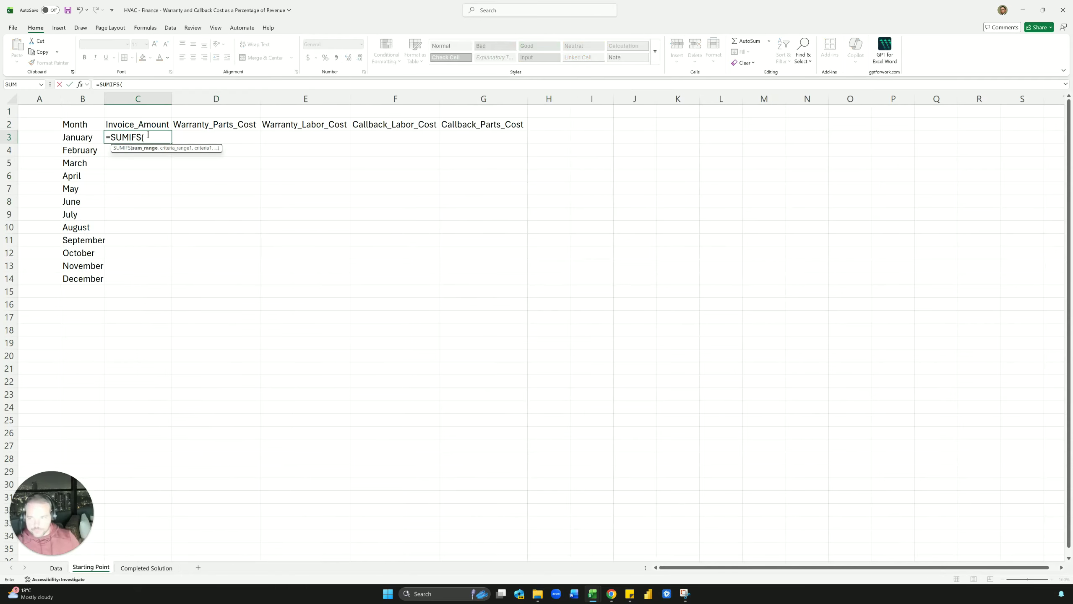
click(56, 568)
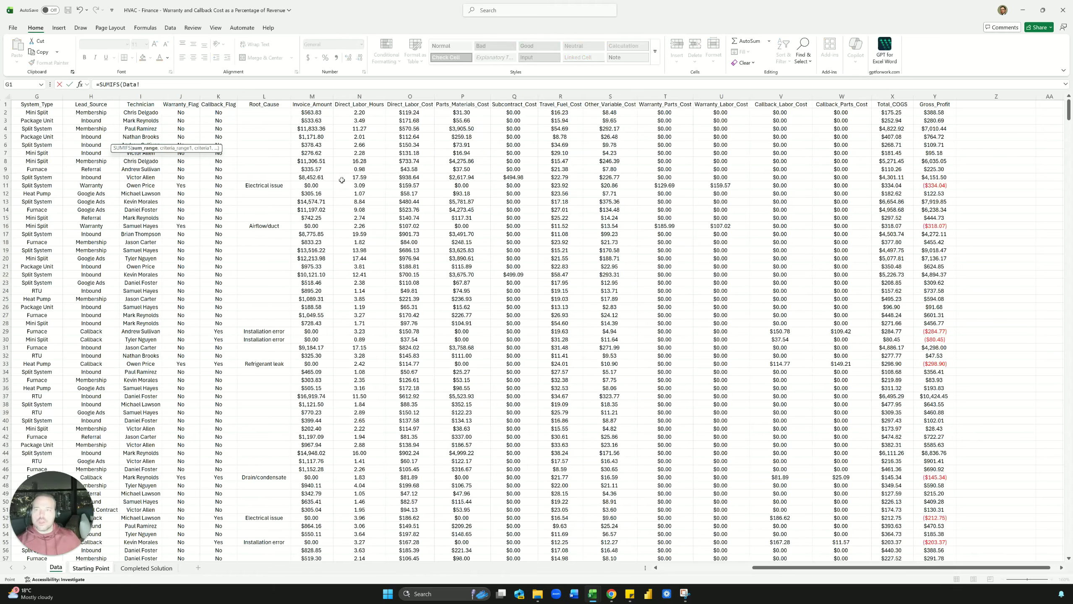
click(314, 96)
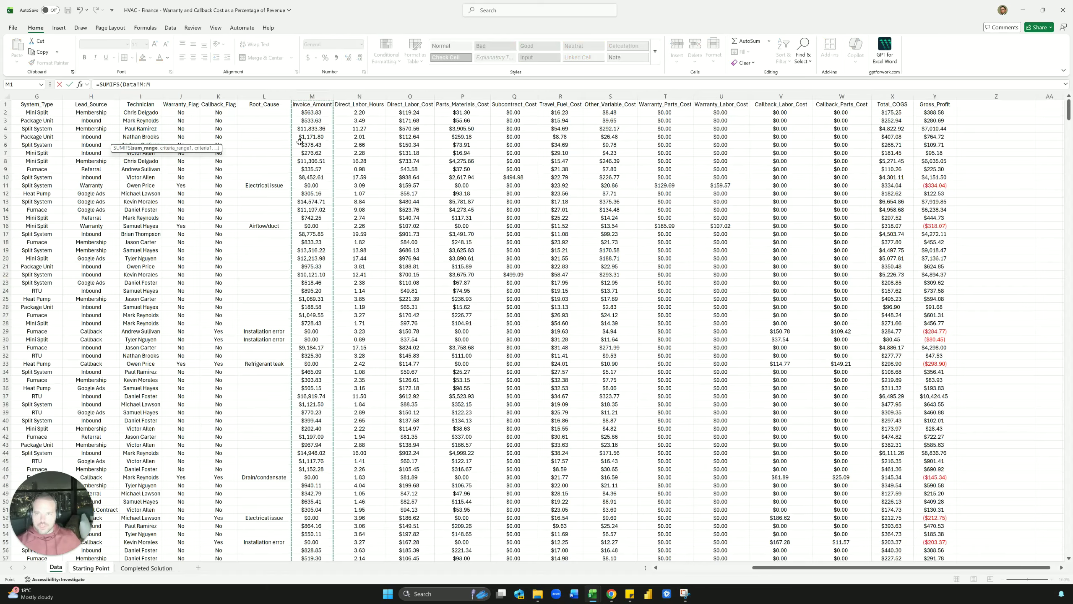
scroll(126, 127, left, 3)
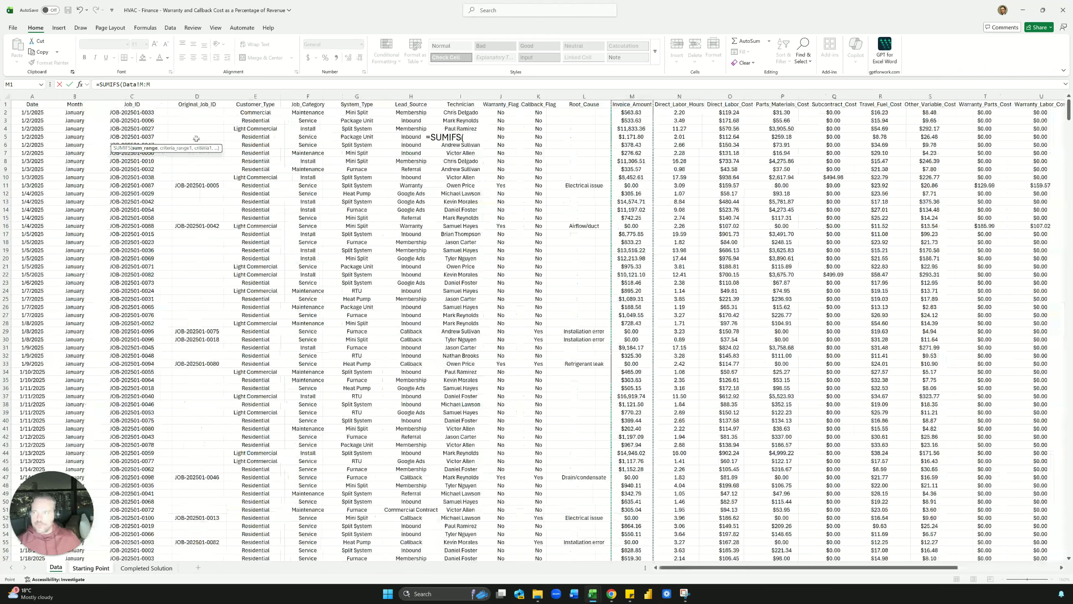
click(195, 87)
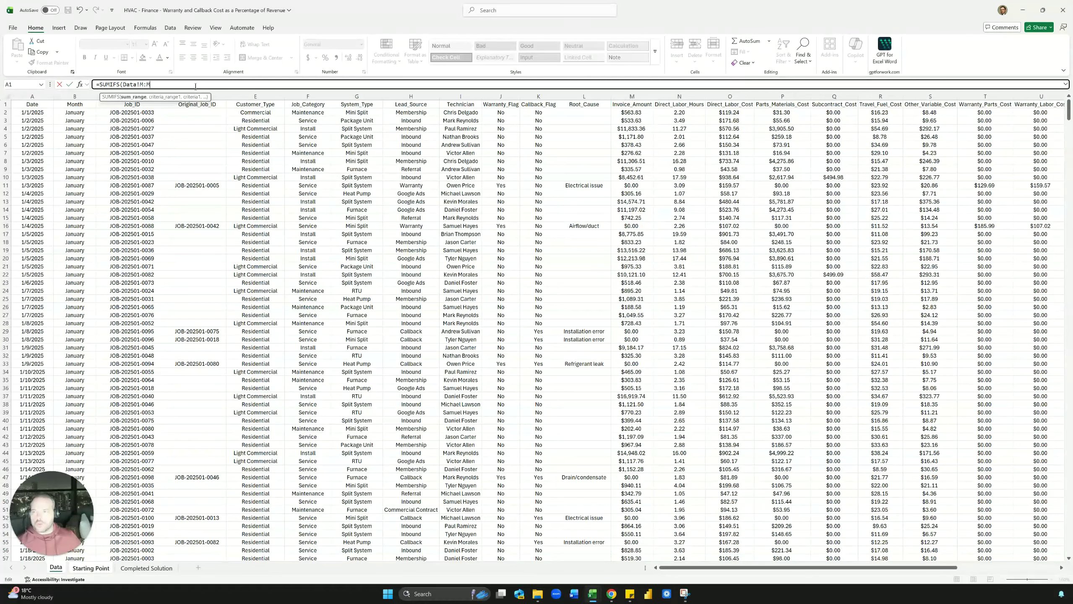
text(,)
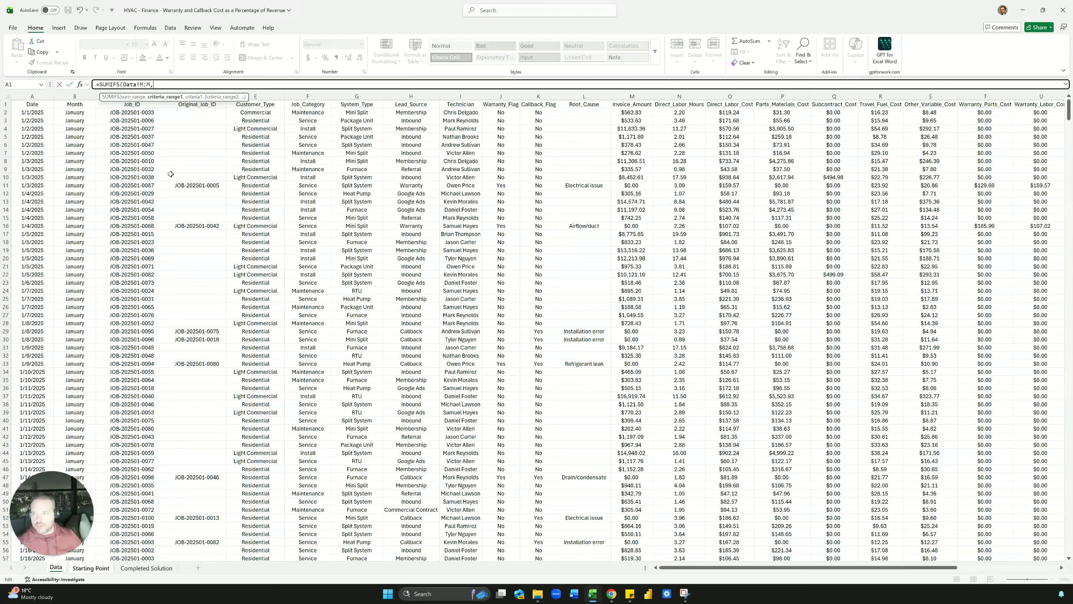
click(70, 97)
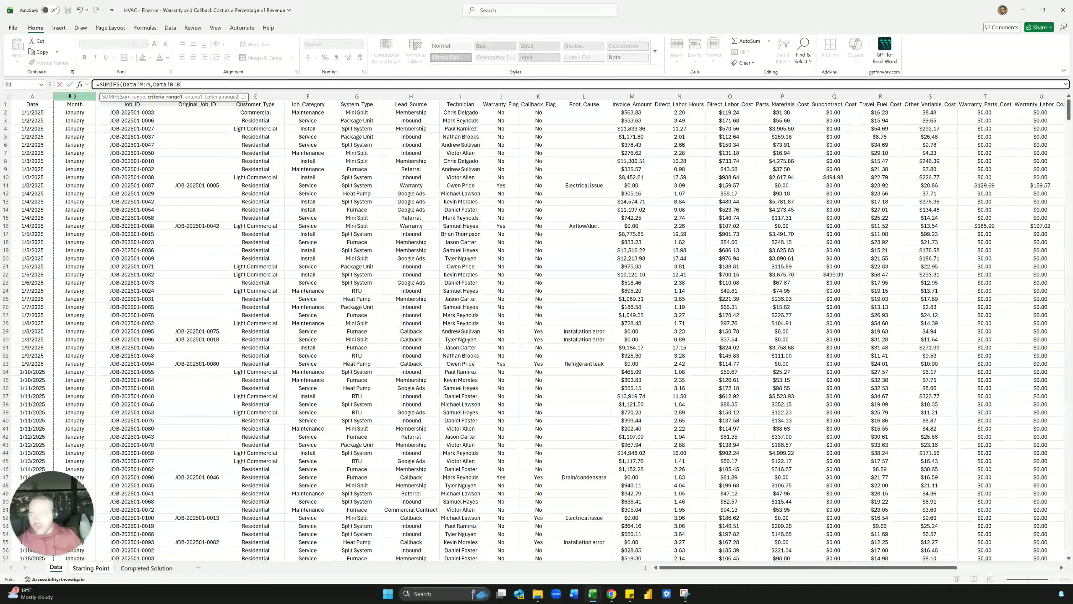
text(,)
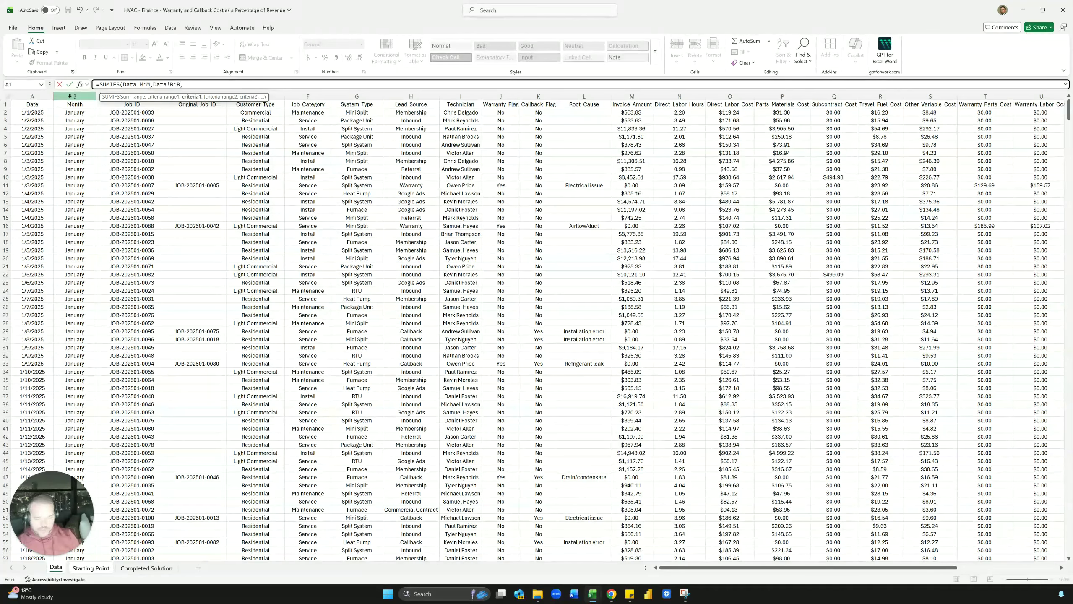
click(91, 568)
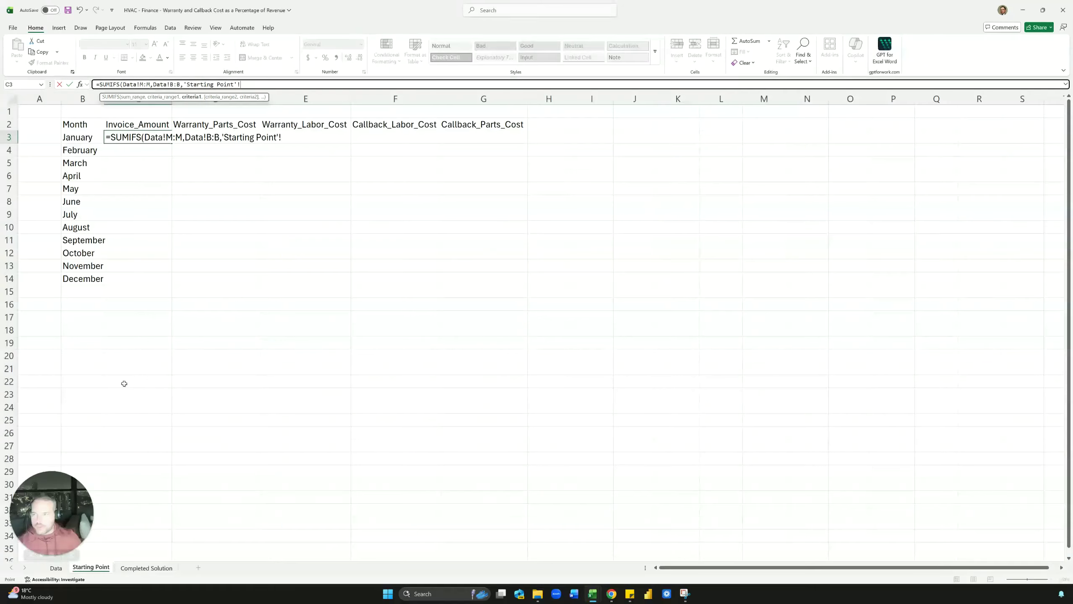
click(92, 140)
key(ctrl+Return)
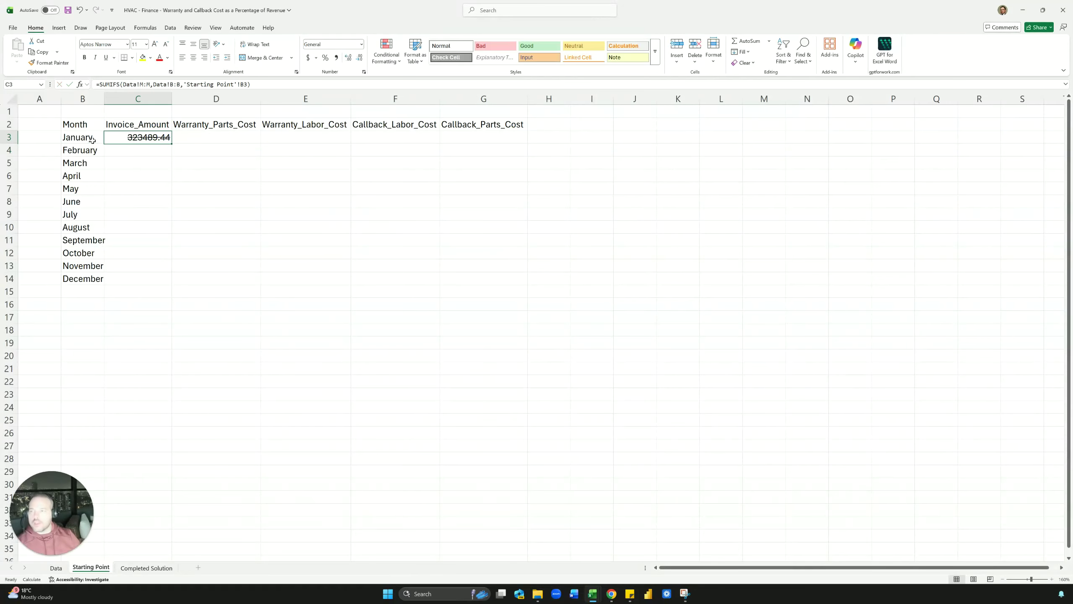
Set the workbook's calculation option to Automatic
click(145, 28)
click(555, 63)
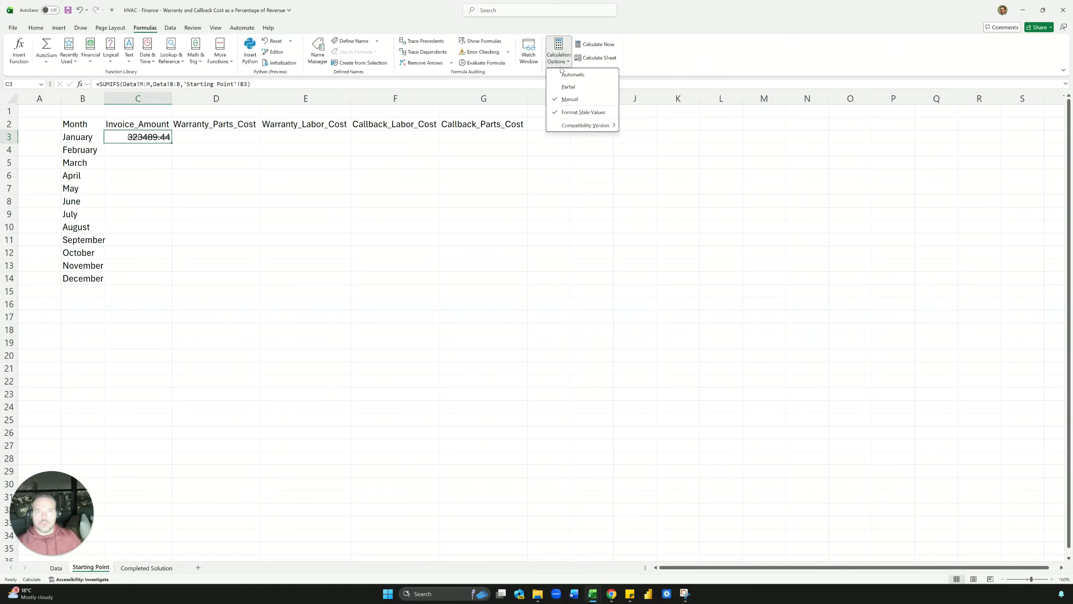
click(562, 75)
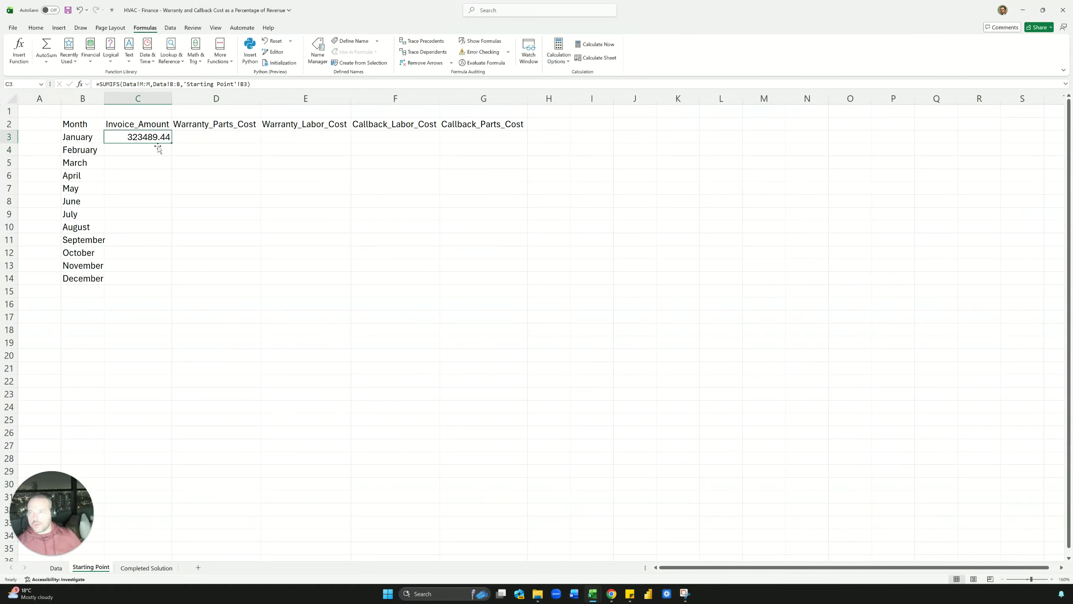
Format January's invoice total in C3 as centred currency and widen column C slightly
key(ctrl+shift+4)
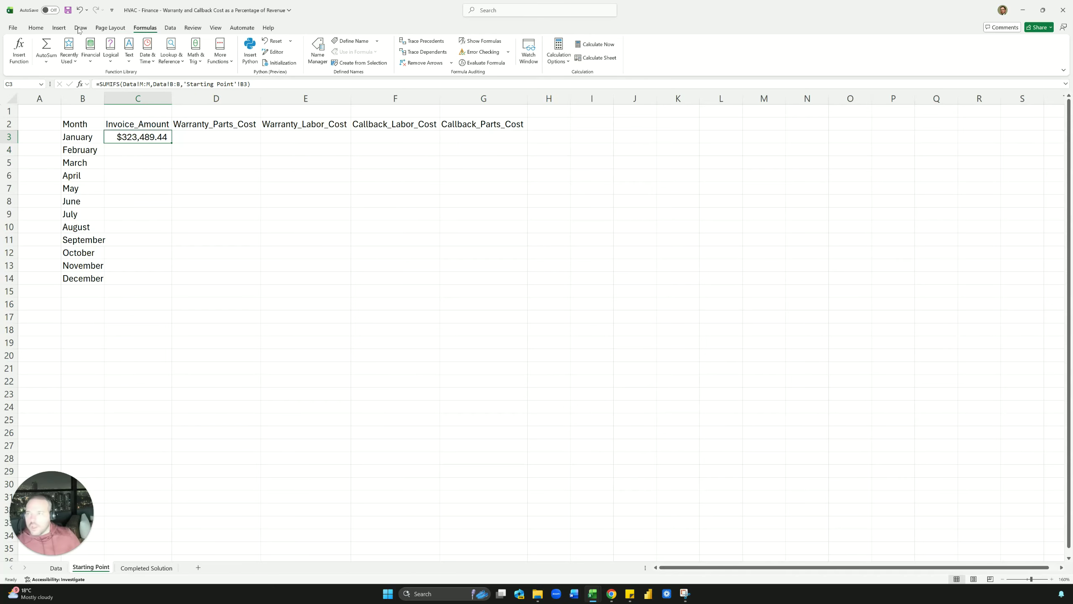
click(35, 28)
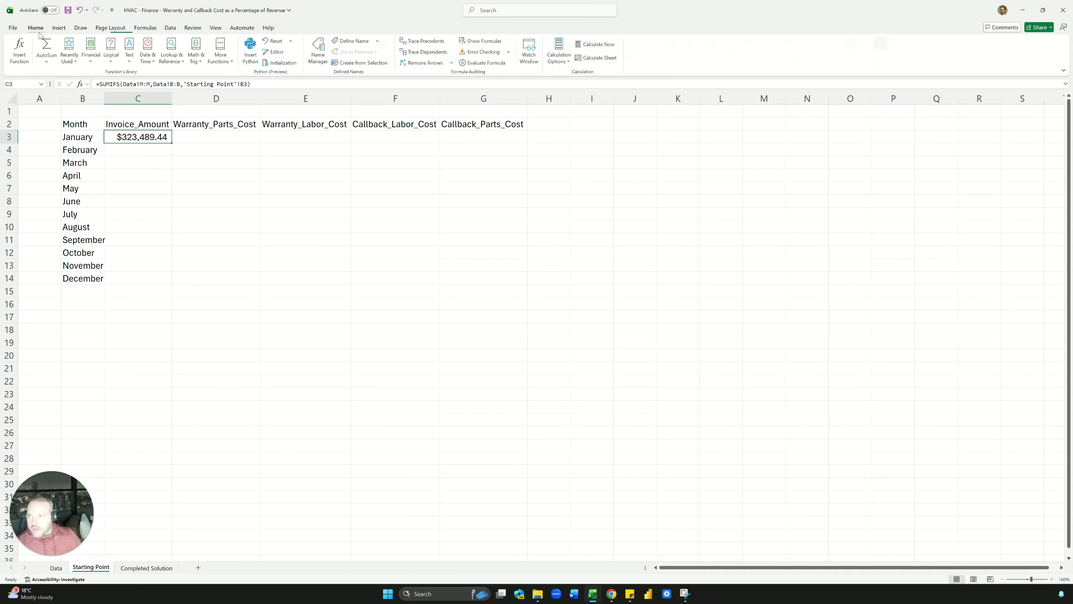
click(195, 188)
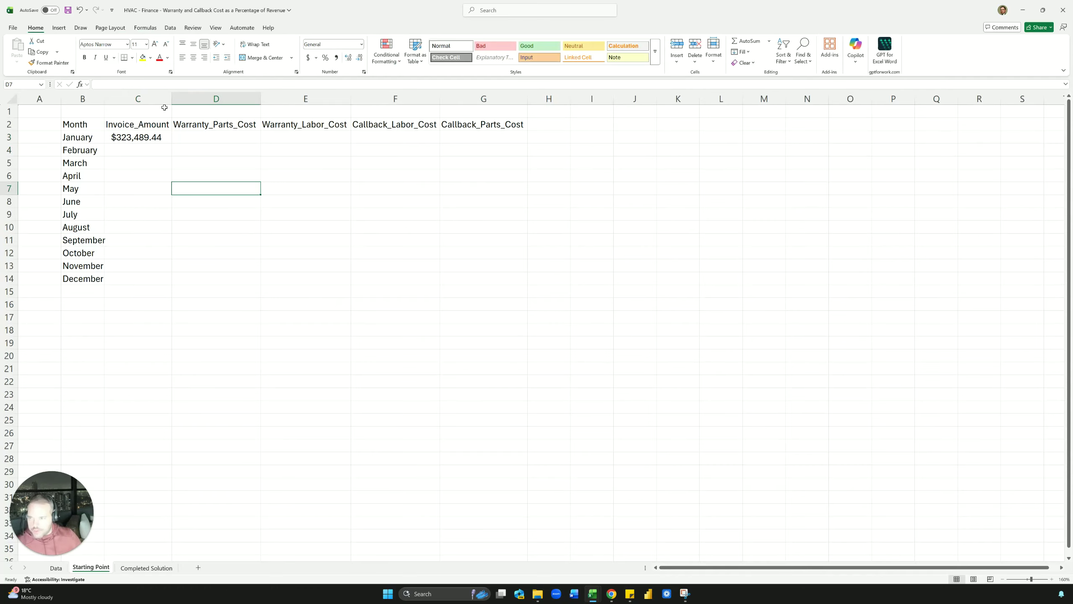
drag(169, 99, 176, 100)
Remove the decimals from C3 and fill its formula down through December in C14
click(167, 139)
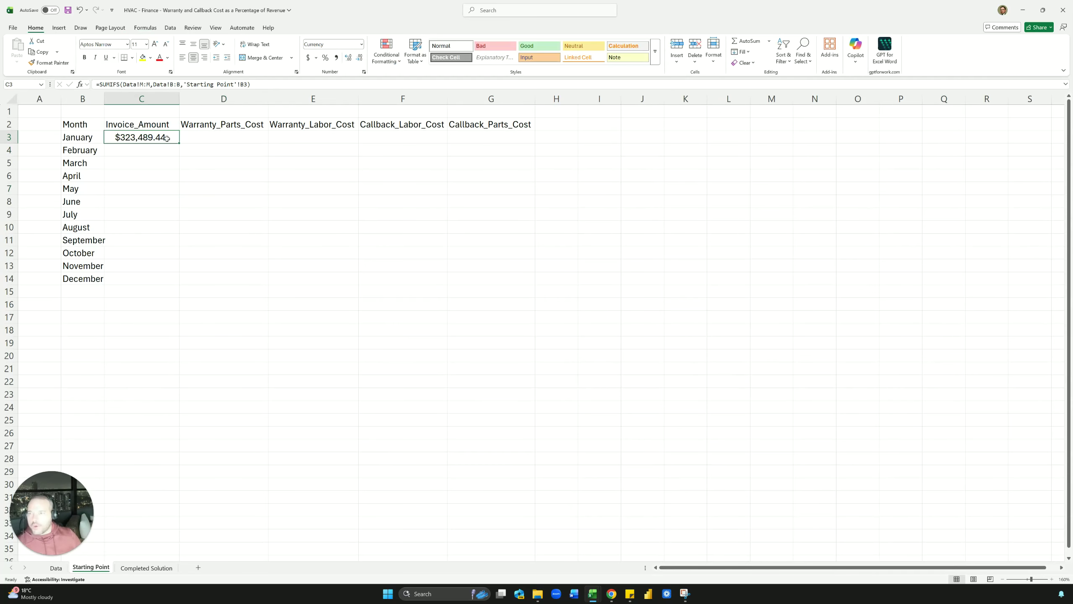
click(359, 58)
click(360, 58)
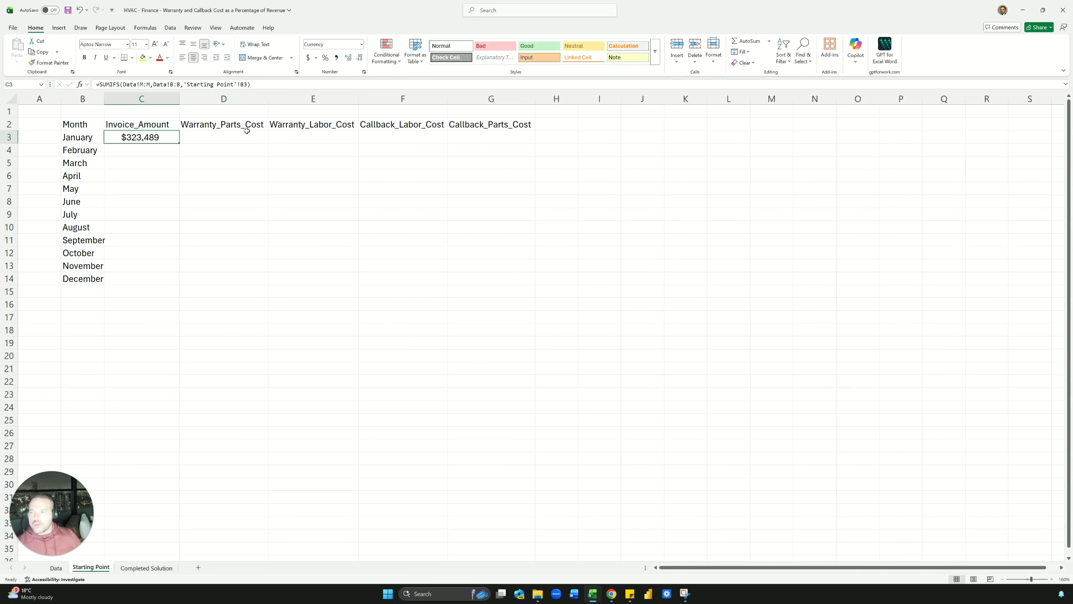
double_click(179, 144)
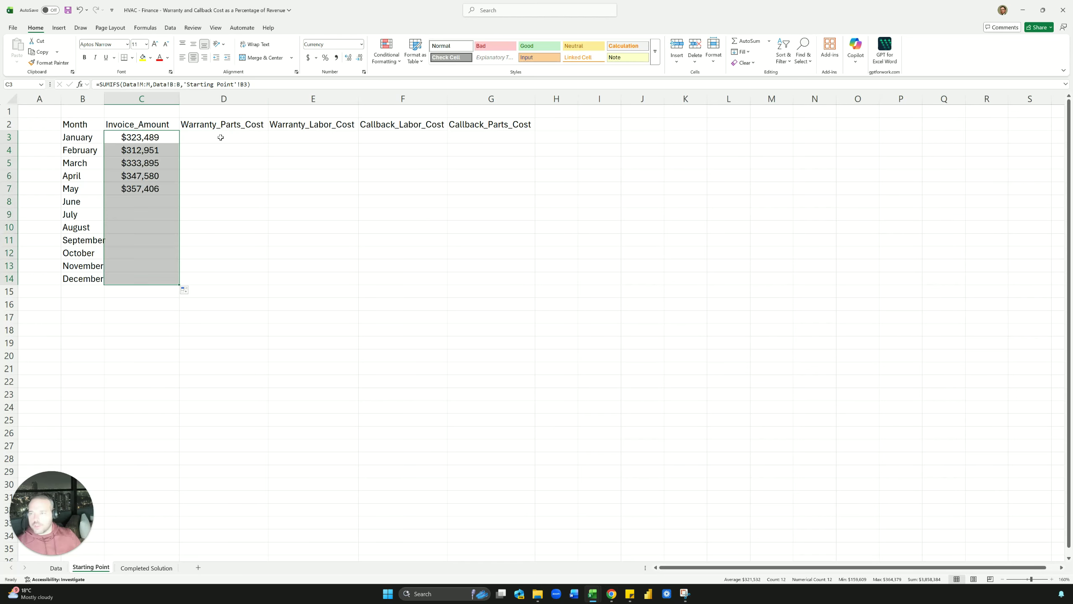
Check which columns of the Data sheet hold Invoice_Amount and Warranty_Parts_Cost
click(220, 137)
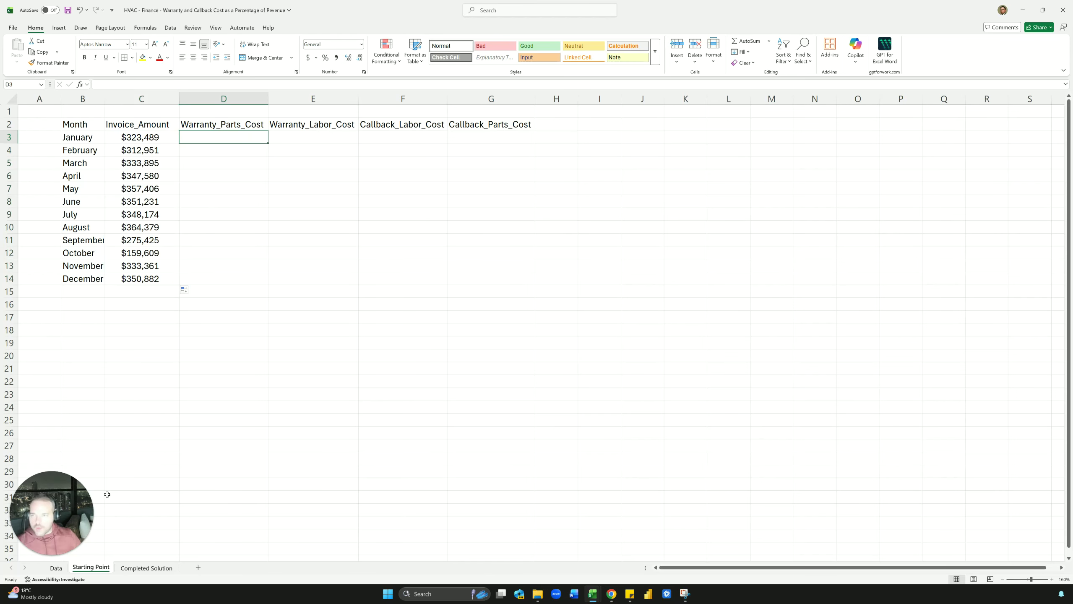
click(56, 567)
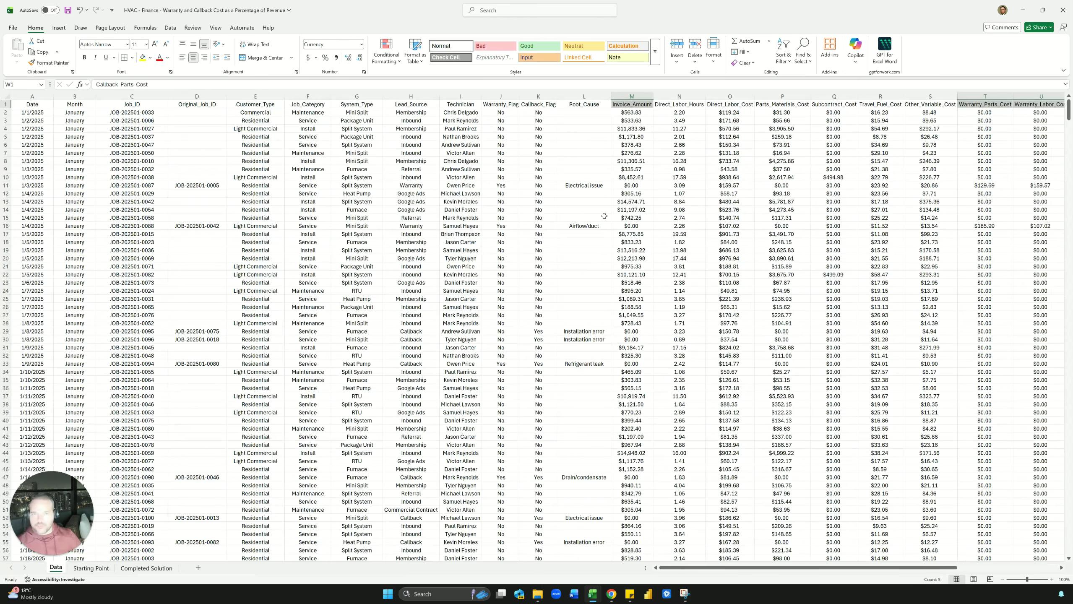
click(626, 104)
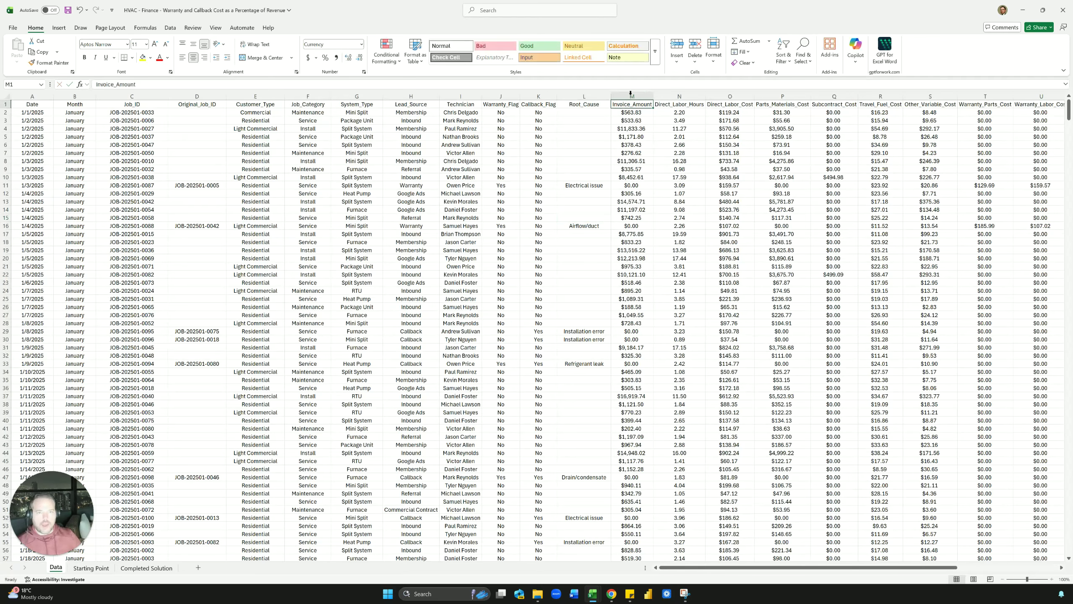
click(631, 94)
click(929, 153)
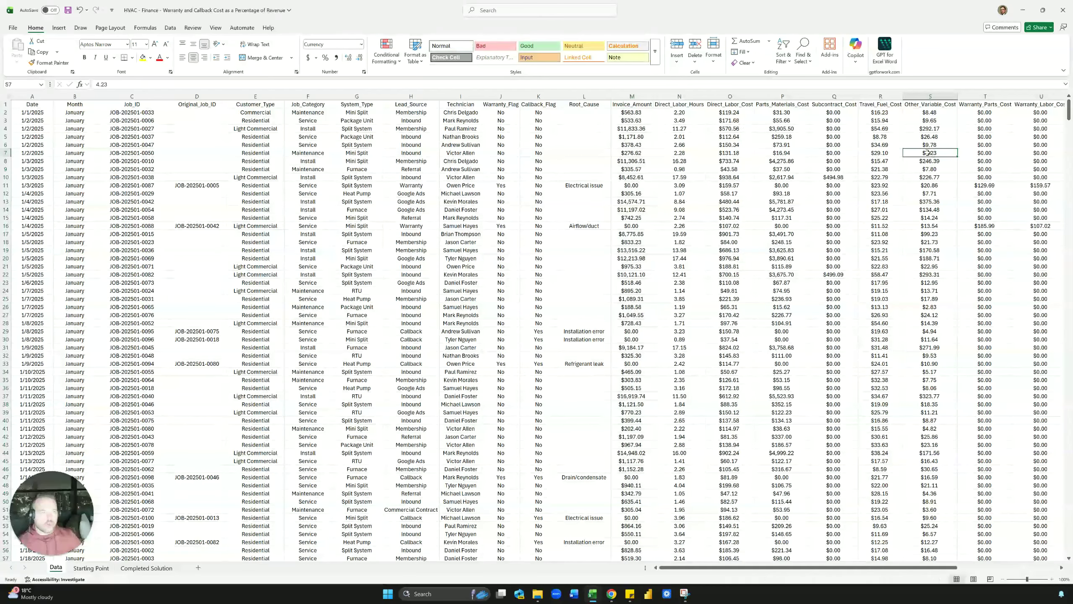
click(977, 97)
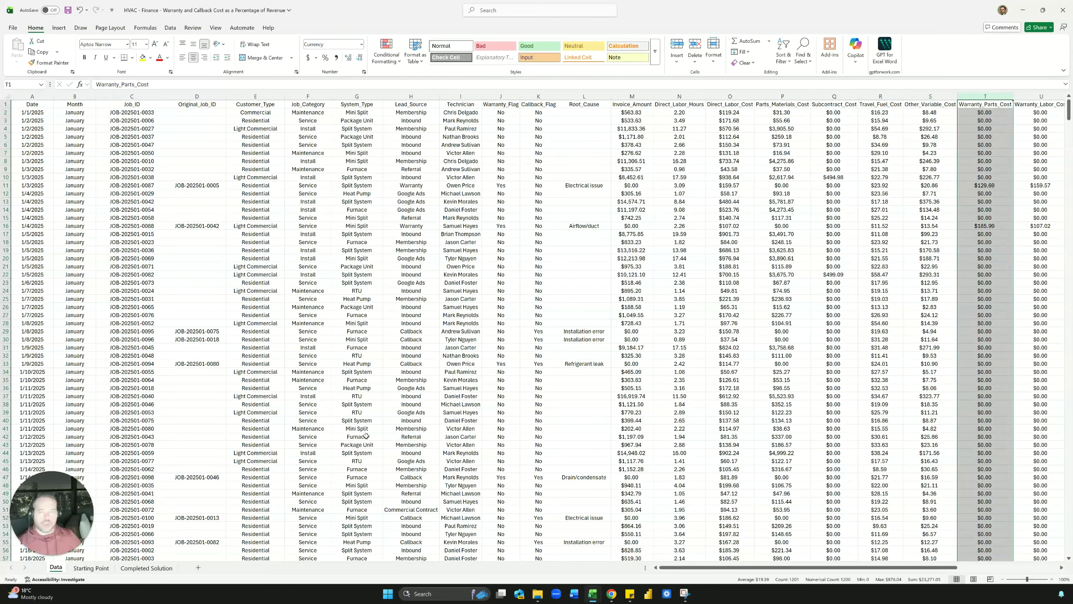
click(632, 340)
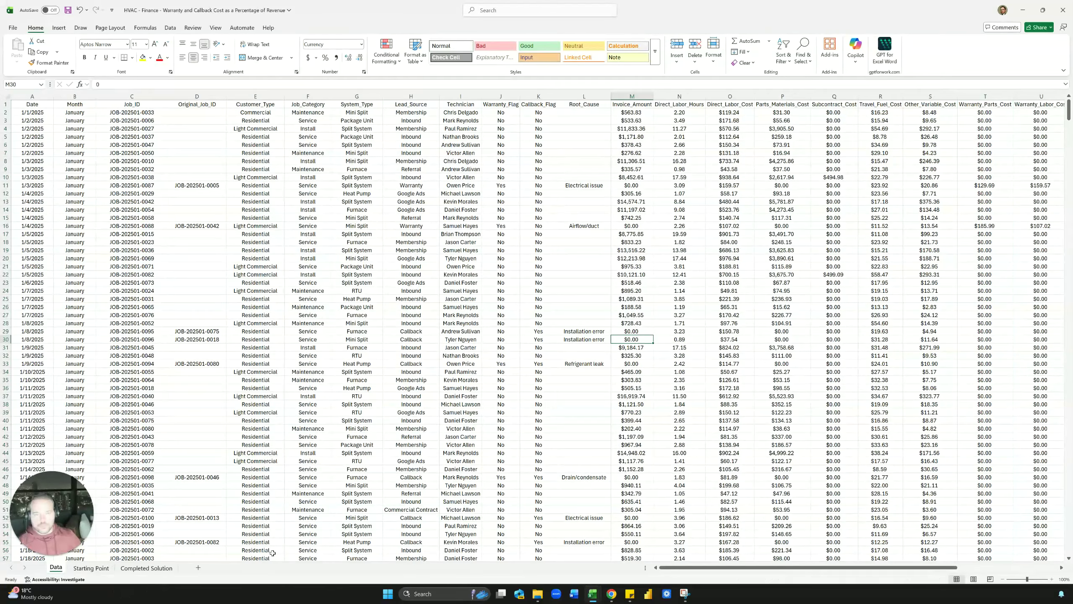
Copy the SUMIFS formula text from C3 on the Starting Point sheet into D3 under Warranty_Parts_Cost
click(91, 568)
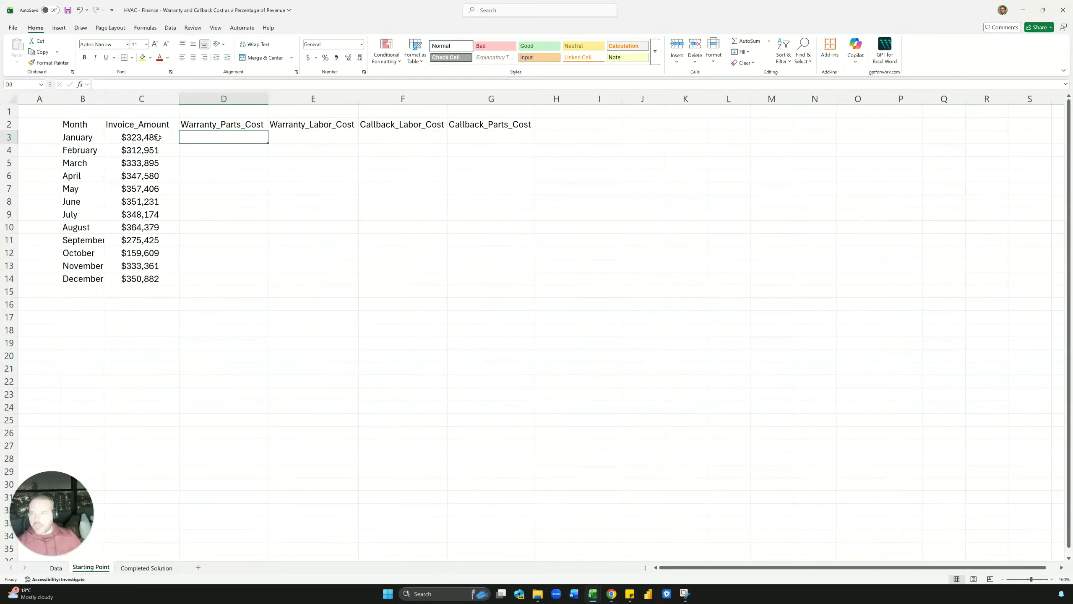
click(157, 138)
drag(252, 84, 98, 86)
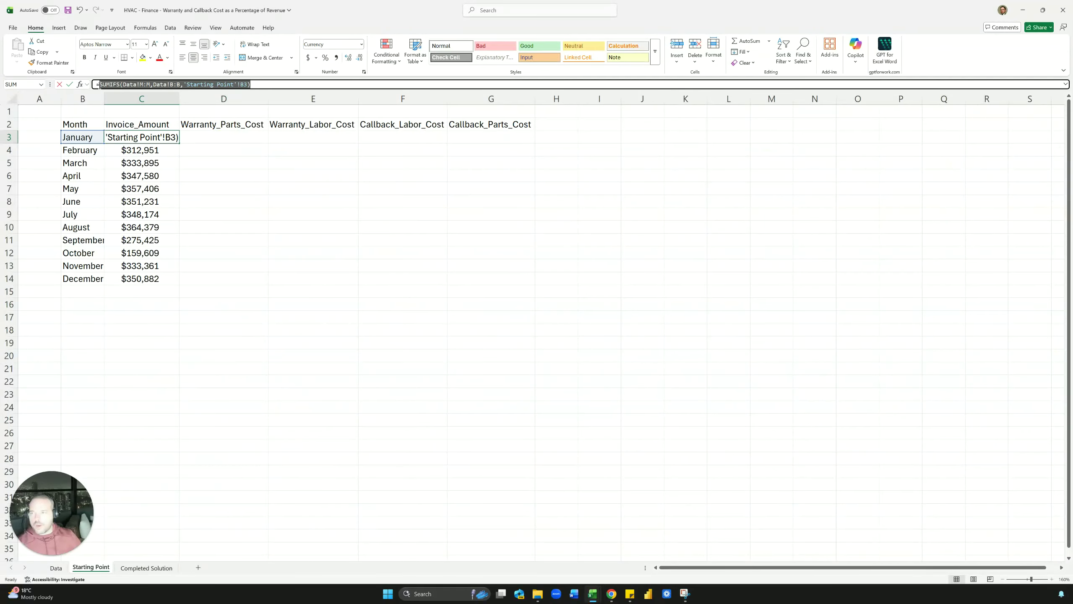
key(ctrl+c)
key(Escape)
click(222, 137)
text(=)
key(ctrl+v)
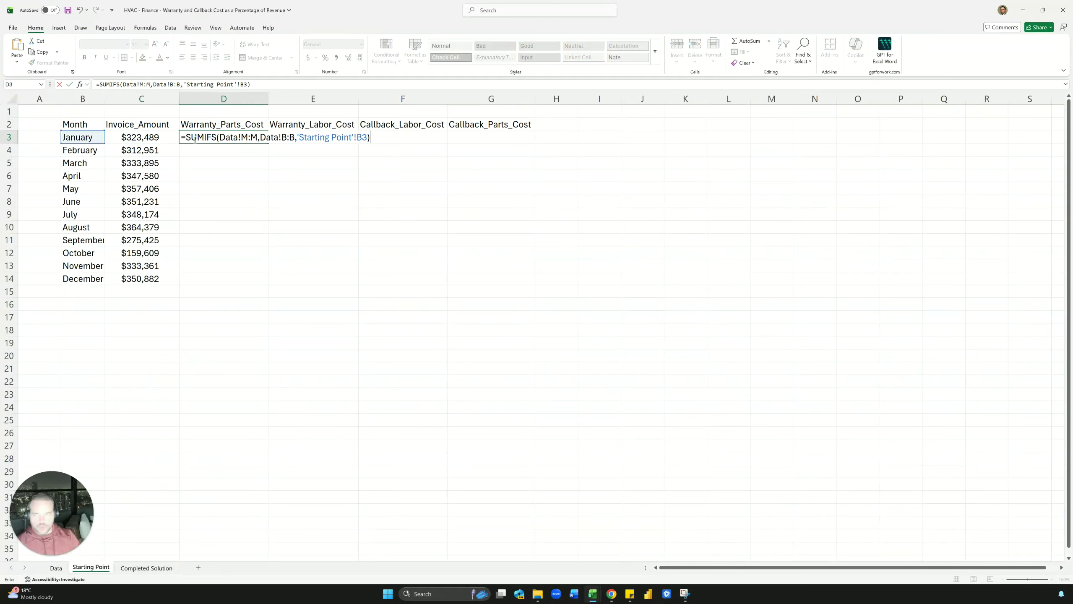
Change the sum range of the D3 formula to Data!T:T and fill it down through December in D14
click(151, 84)
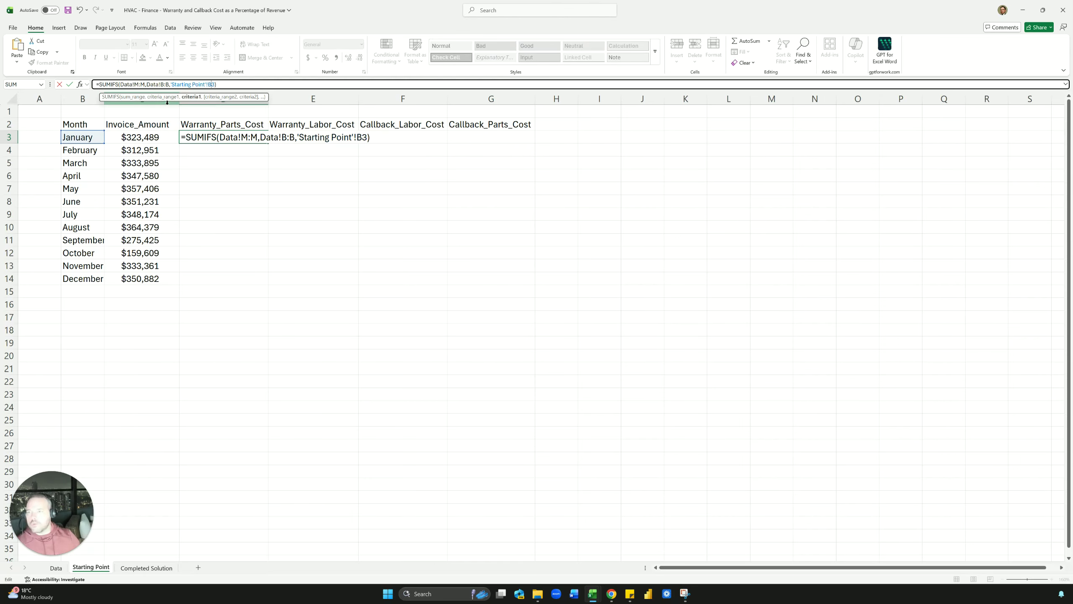
key(Left)
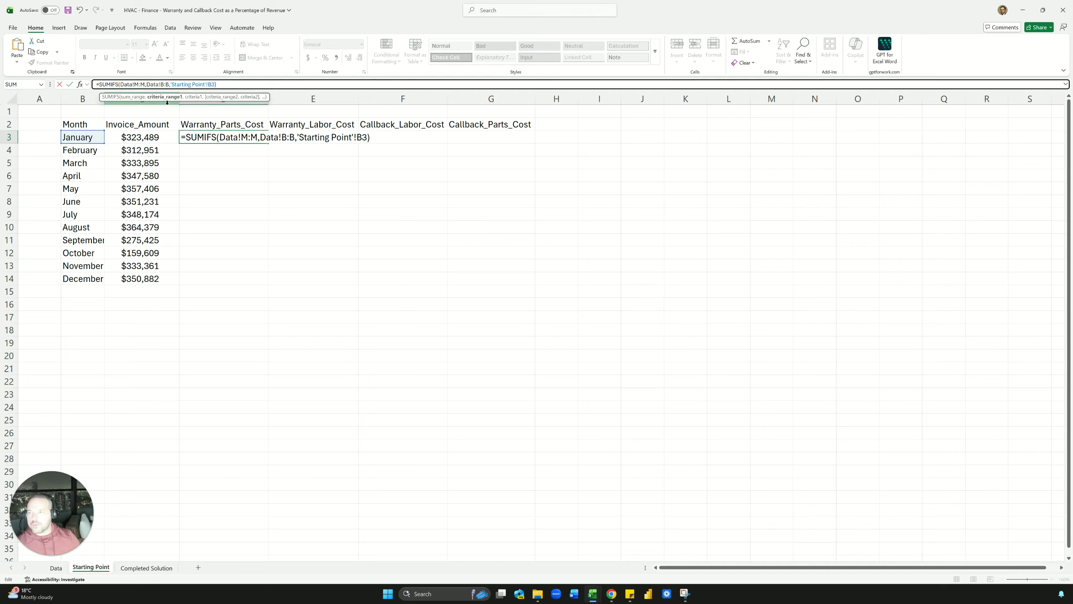
key(Left)
key(Left)
key(Left)
key(Left)
key(Left)
key(Left)
key(Left)
key(Left)
key(Left)
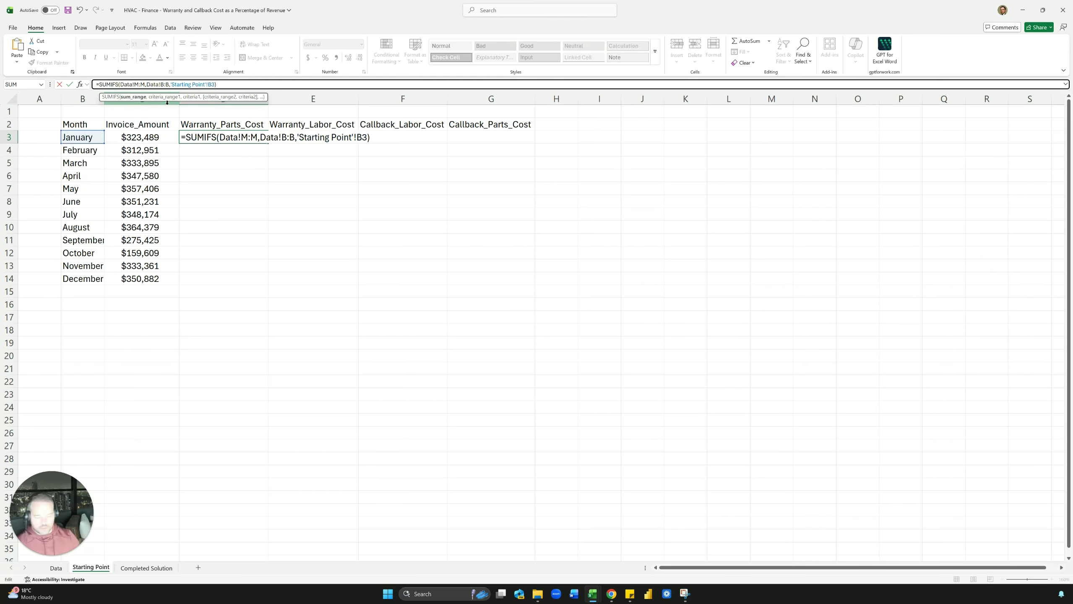
key(BackSpace)
key(BackSpace)
key(BackSpace)
text(T:T)
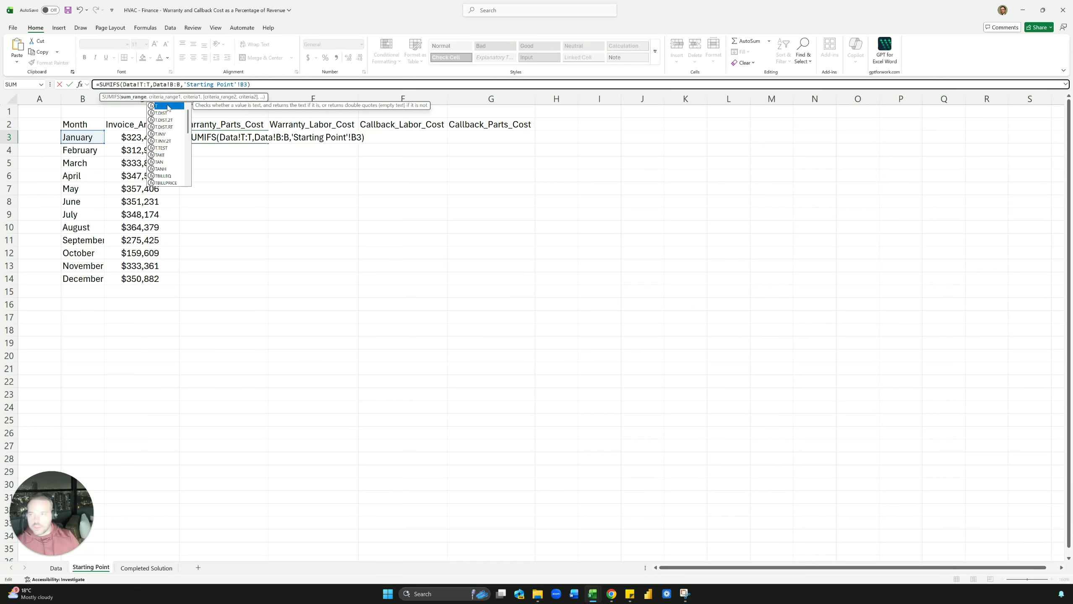
key(Return)
key(Up)
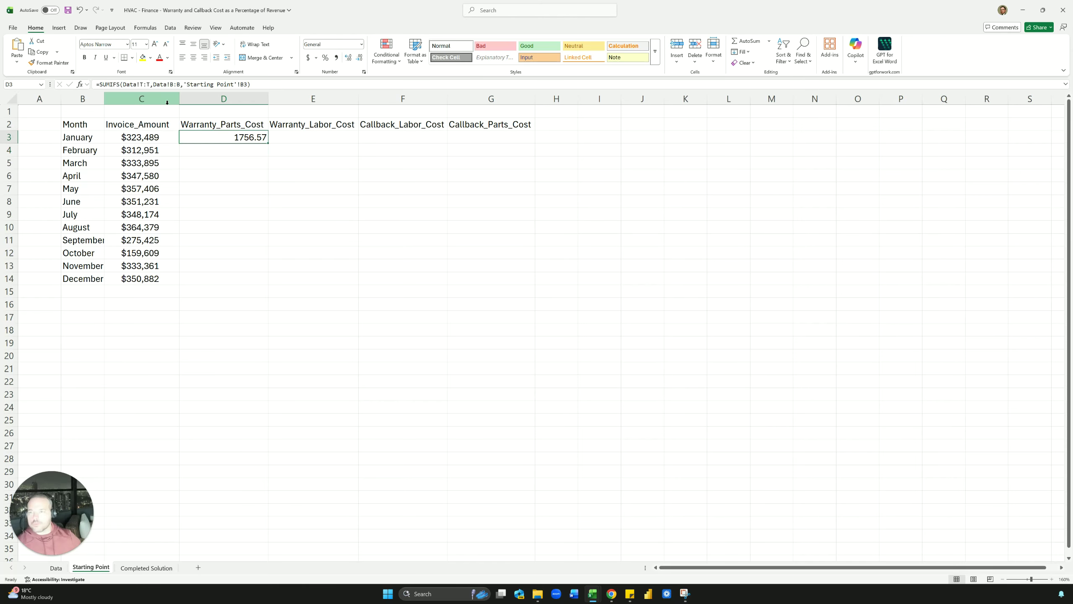
double_click(270, 144)
key(Right)
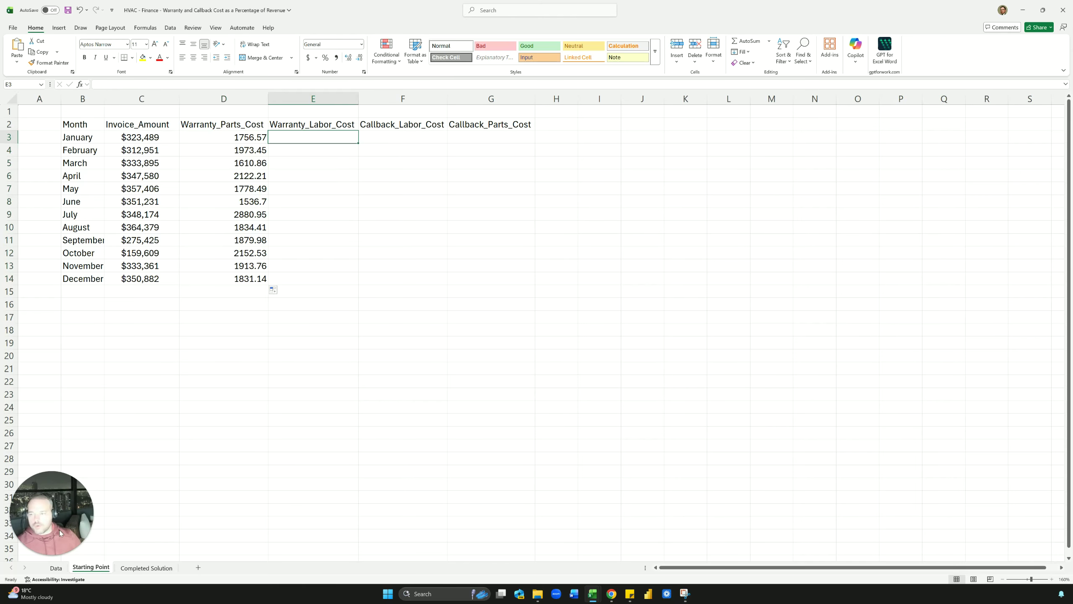
Check the Data sheet columns for Warranty_Labor_Cost, Callback_Labor_Cost and Callback_Parts_Cost, and view the Completed Solution sheet
click(55, 568)
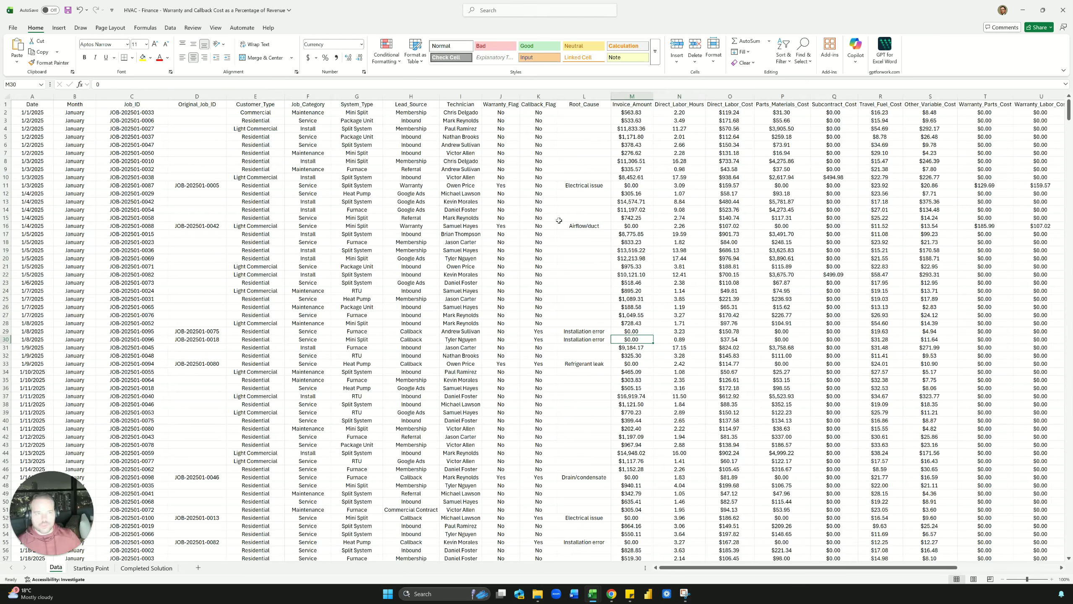
scroll(557, 220, right, 3)
click(577, 186)
click(720, 106)
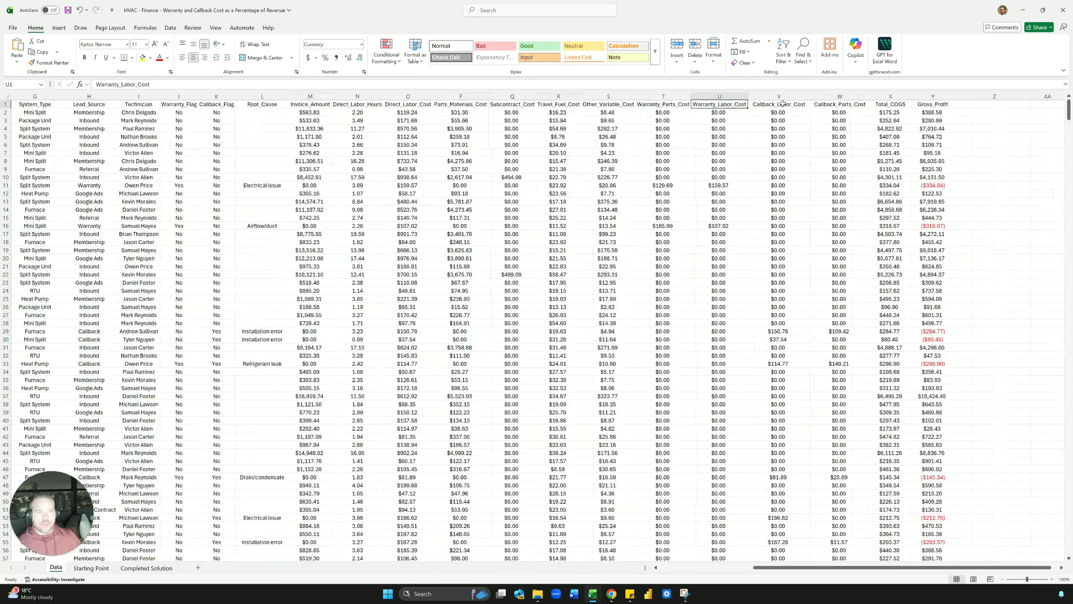
click(781, 105)
click(837, 105)
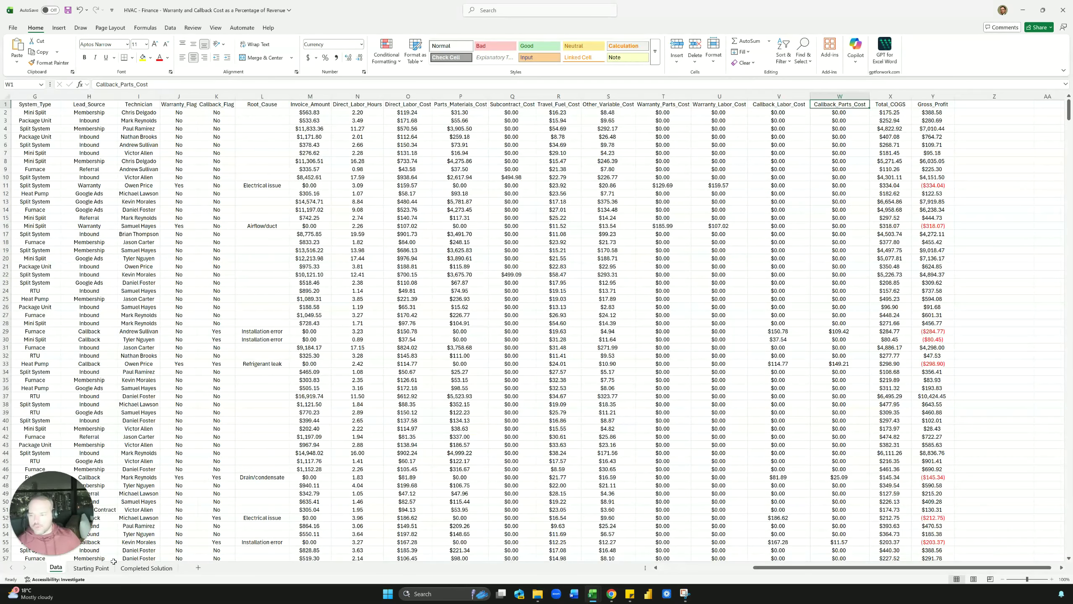
click(147, 568)
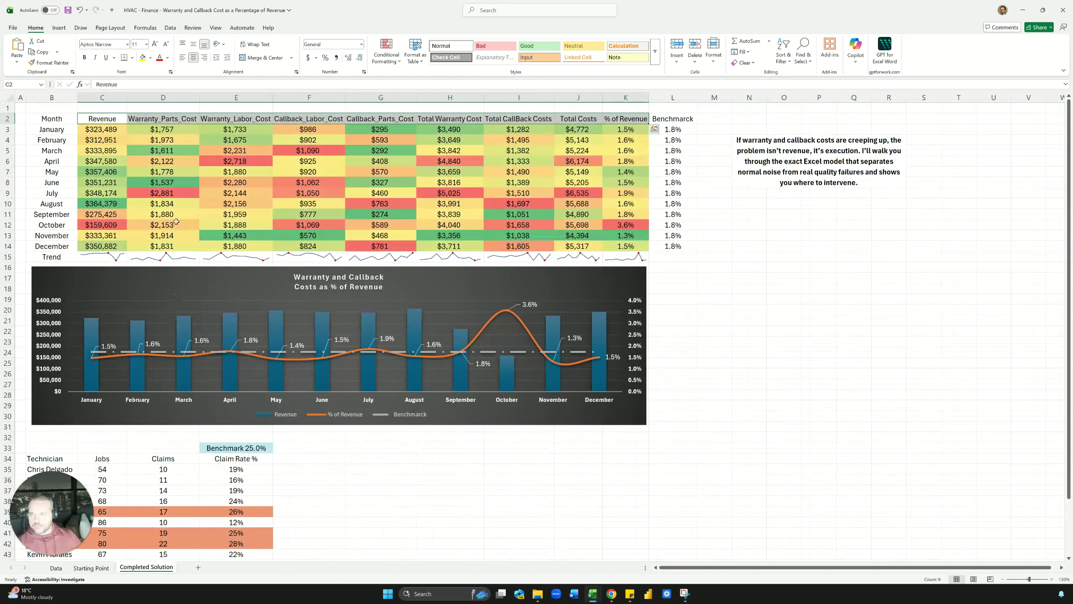
Copy the format of C3 on the Starting Point sheet onto the warranty parts costs in D3:D14
click(94, 568)
click(224, 137)
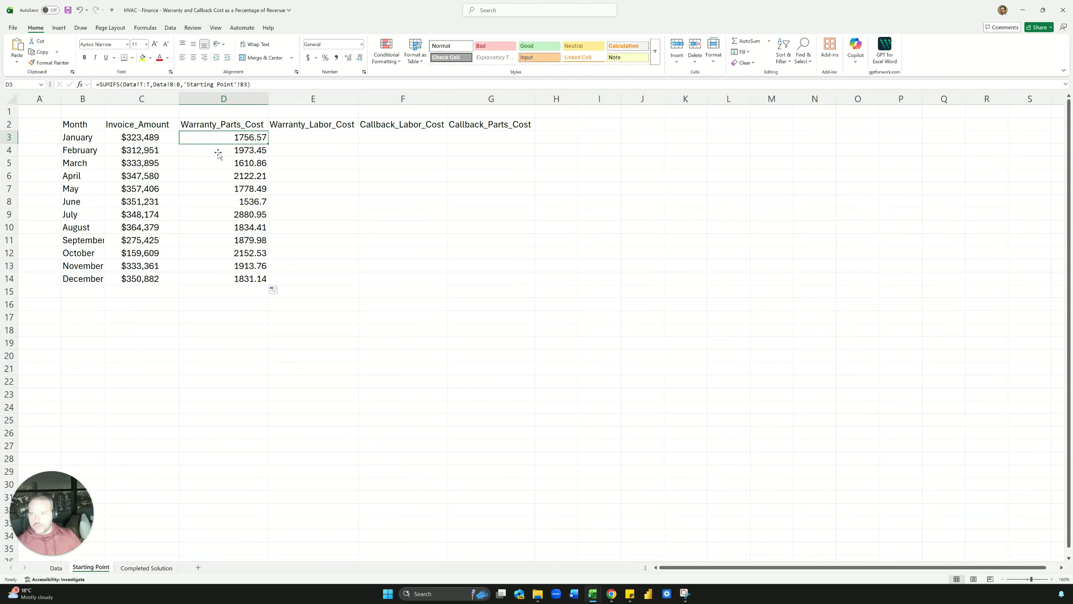
click(156, 140)
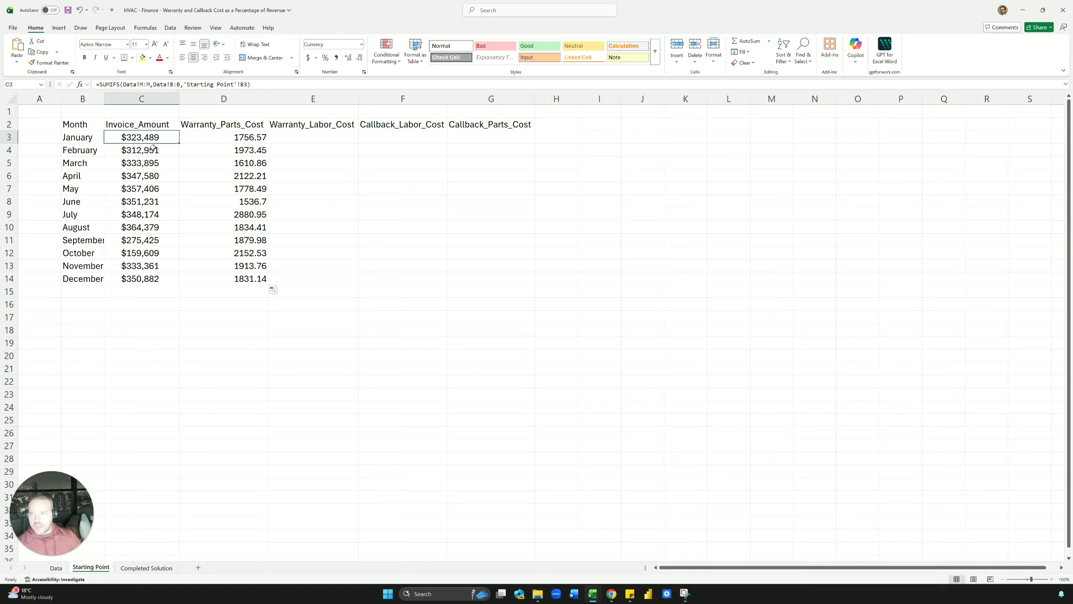
click(65, 64)
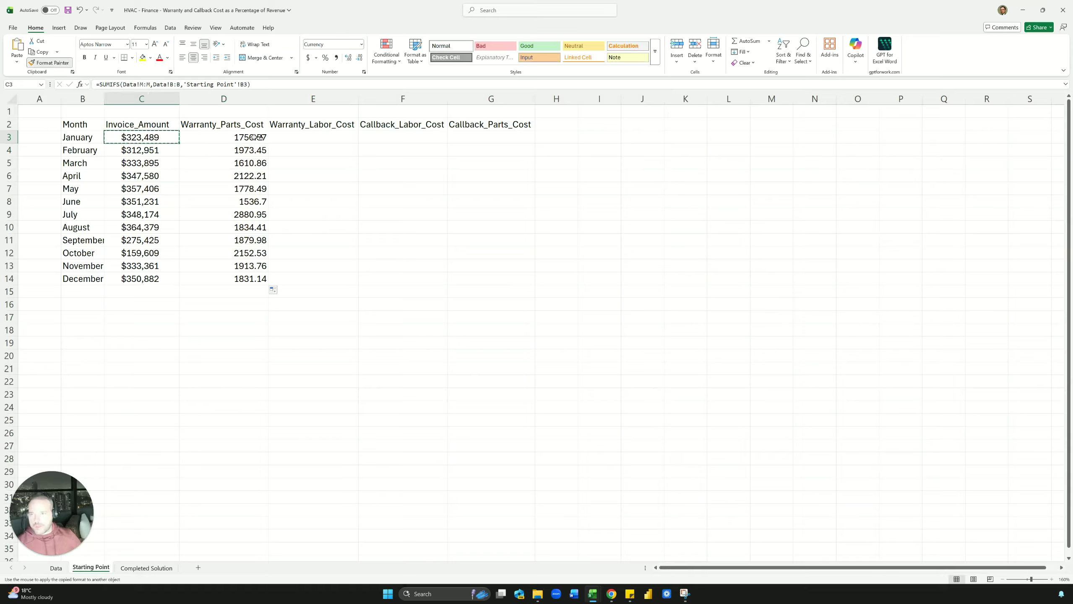
drag(254, 137, 249, 278)
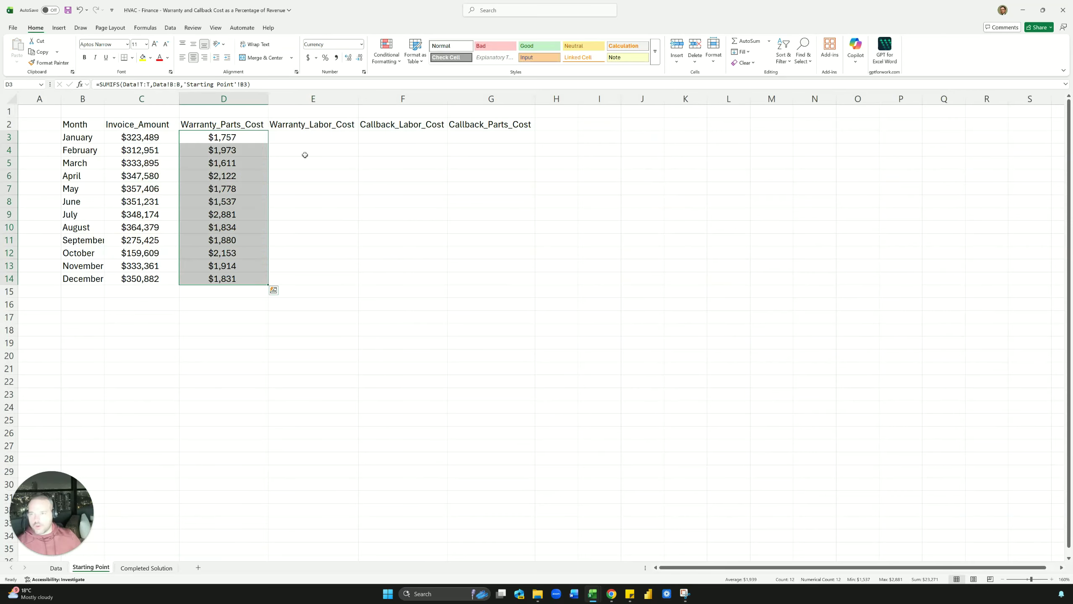
Edit the SUMIFS formula in D3 so the criteria range becomes Data!$B:$B and the criterion becomes 'Starting Point'!$B3
click(251, 138)
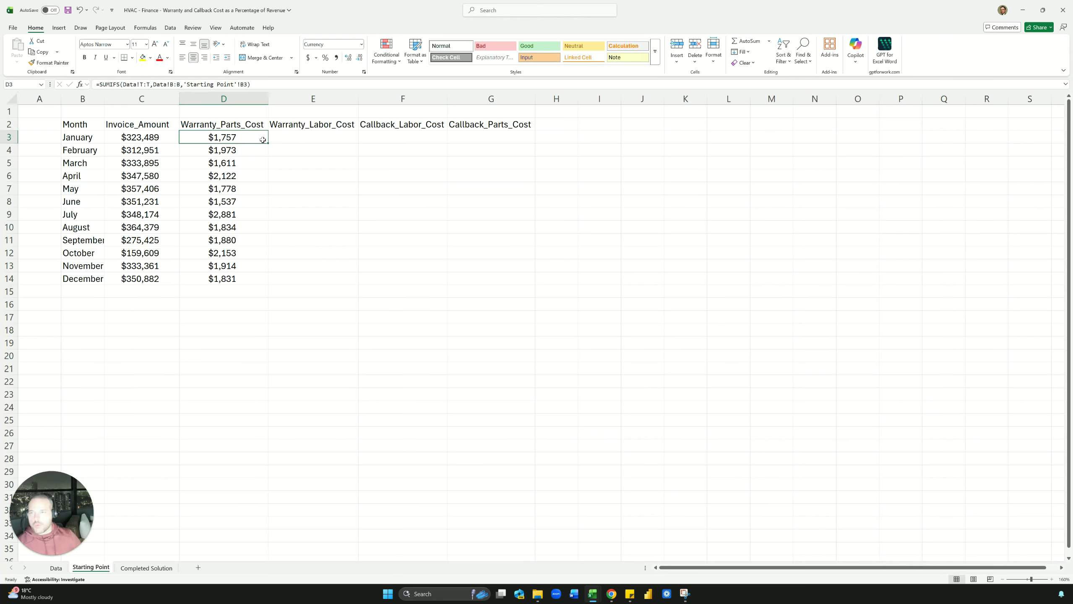
click(148, 85)
key(Escape)
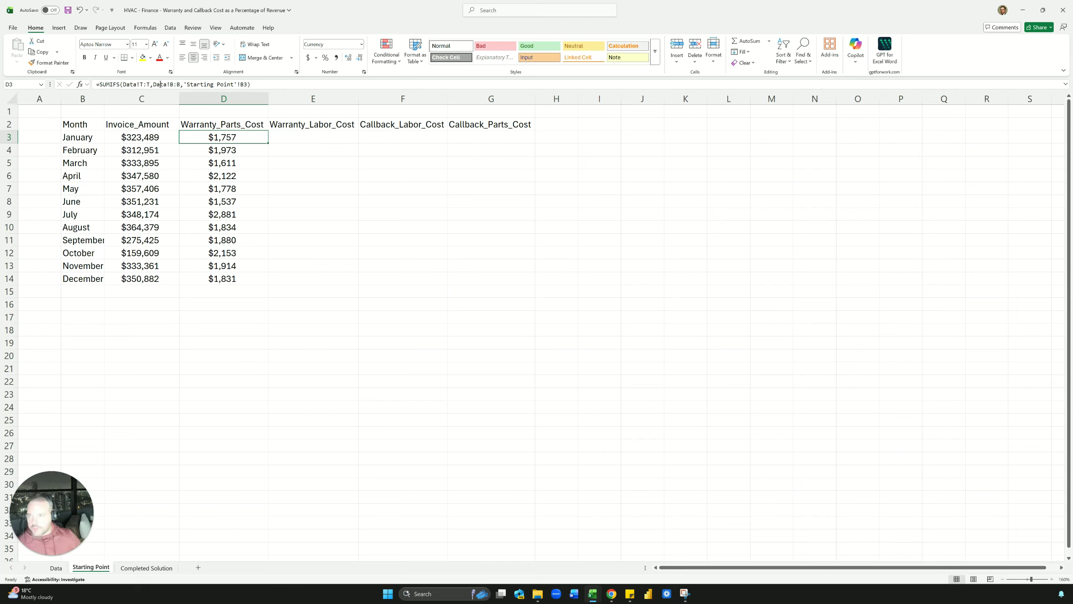
click(176, 84)
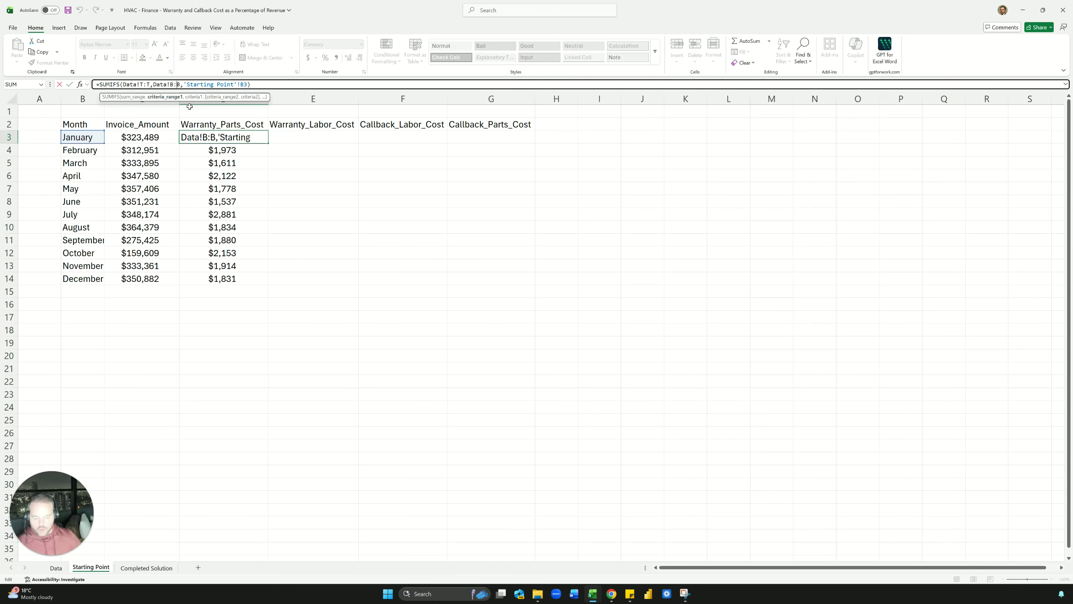
drag(151, 85, 140, 84)
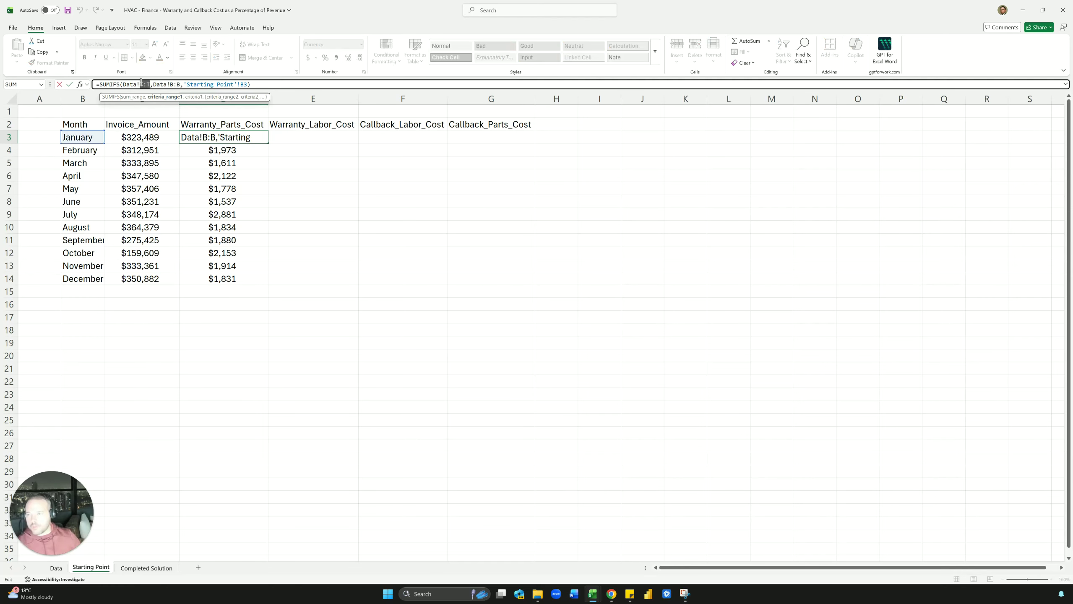
double_click(175, 84)
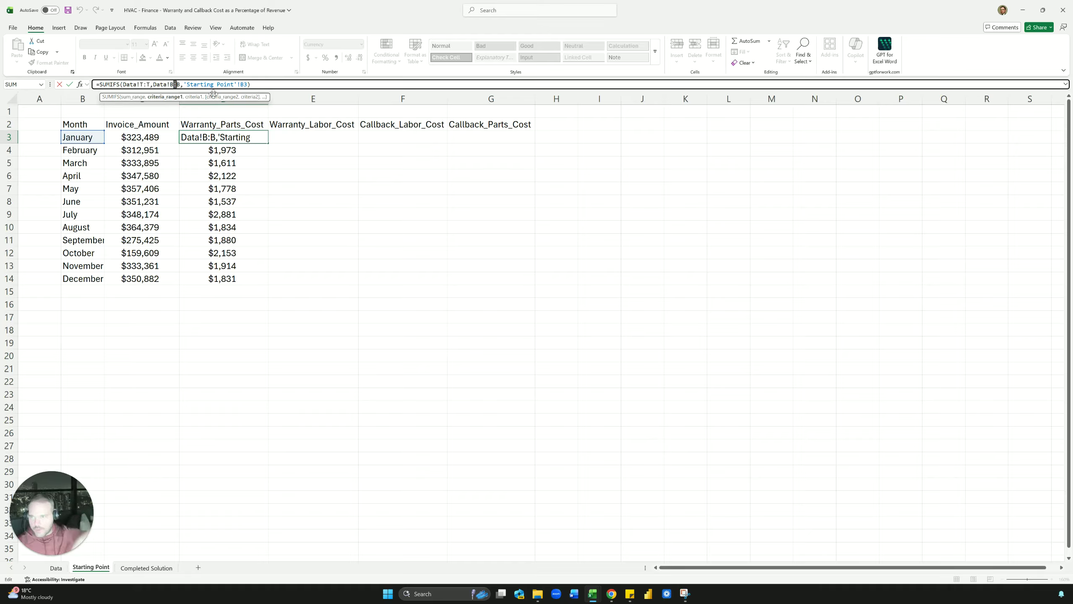
key(F4)
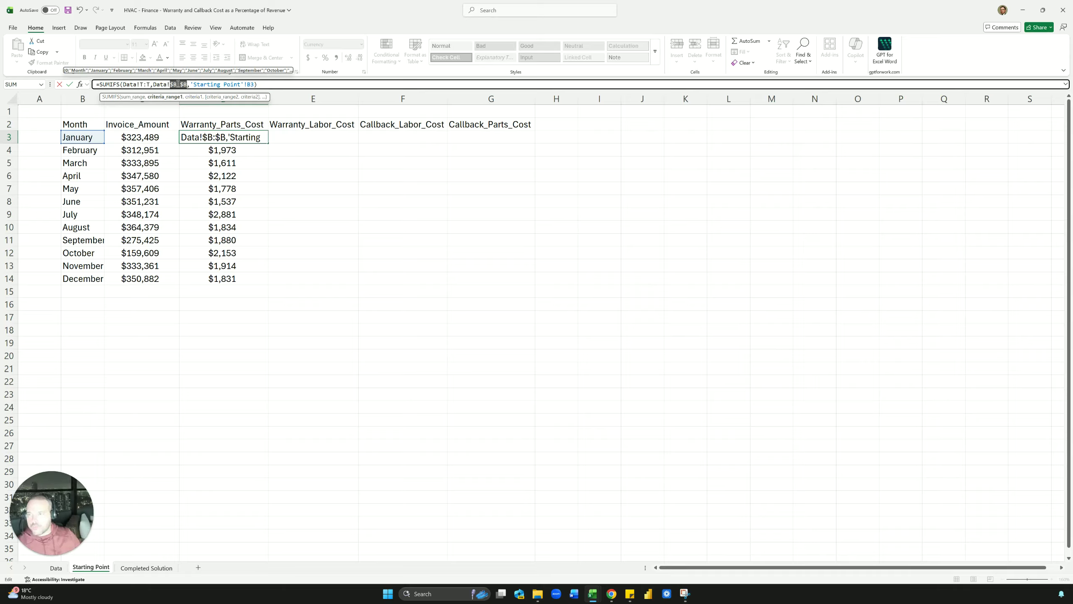
click(250, 84)
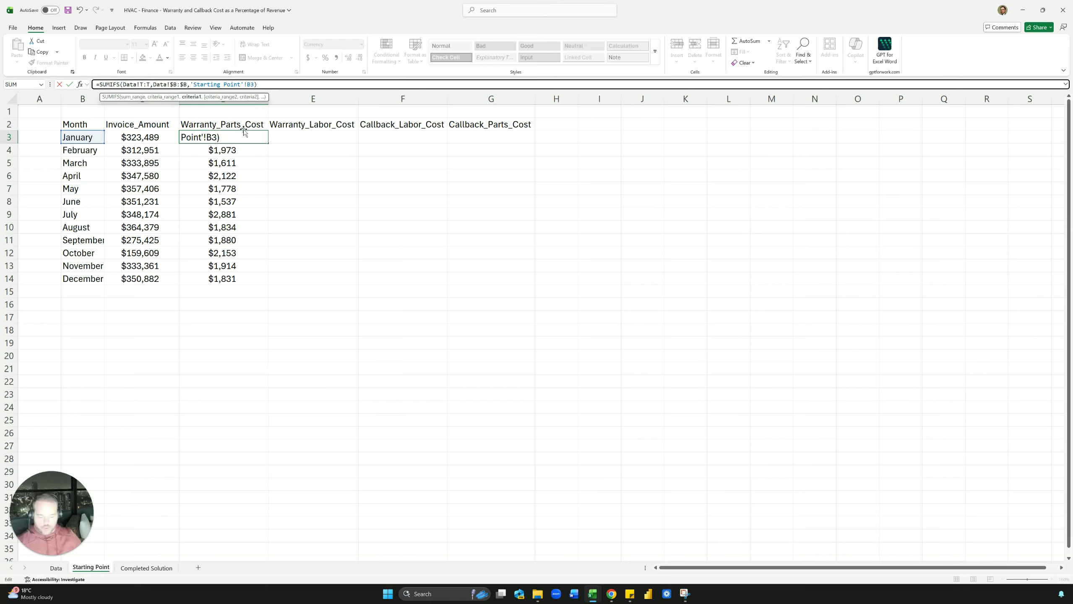
text($)
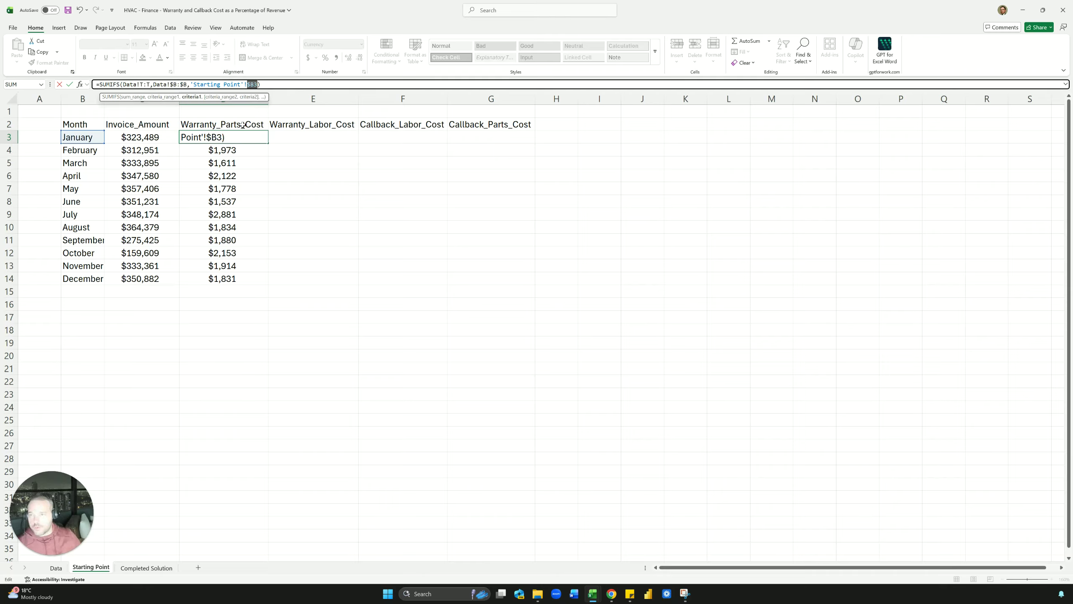
key(Return)
key(Up)
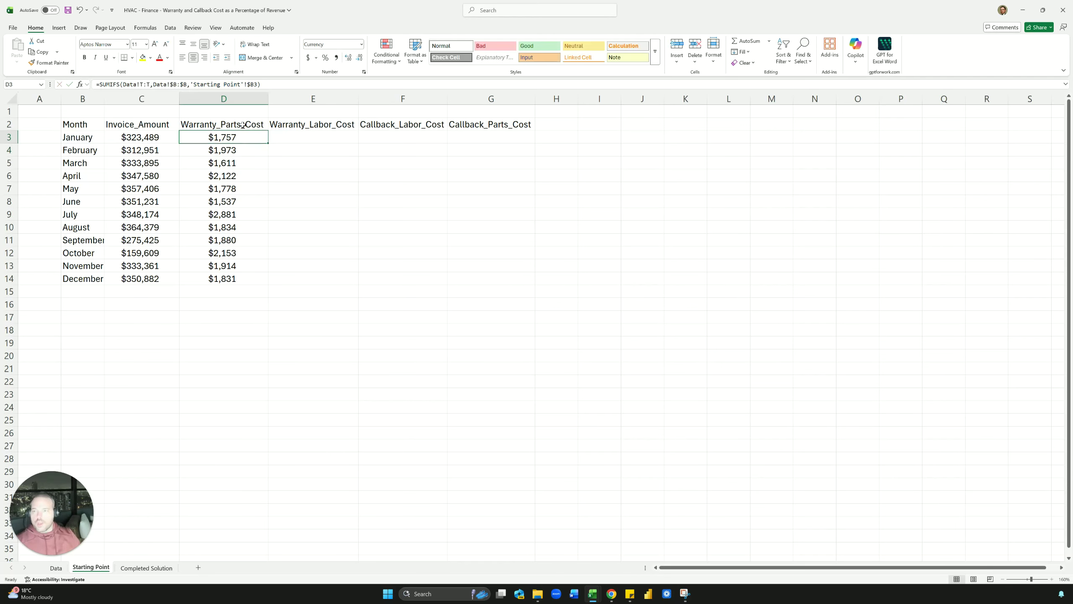
Copy the D3 formula across the warranty and callback cost columns for January through December, covering D3:G14
key(ctrl+c)
key(shift+Right)
key(shift+Down)
key(shift+Right)
key(shift+Right)
key(shift+Right)
key(shift+Down)
key(shift+Left)
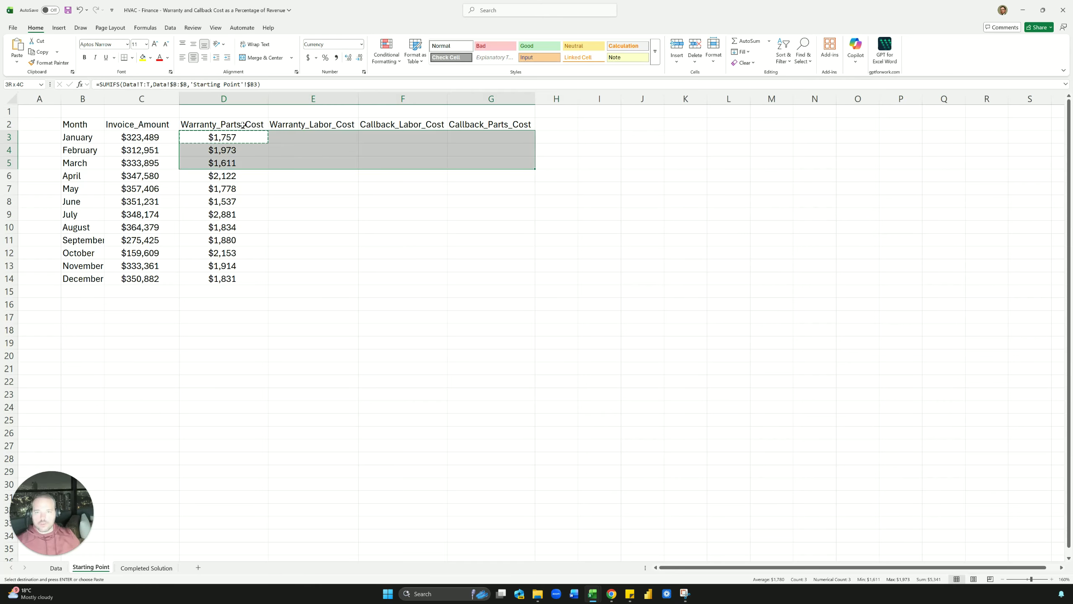
key(shift+Down)
key(shift+Down)
key(shift+Down)
key(shift+Down)
key(shift+Down)
key(shift+Down)
key(shift+Down)
key(shift+Down)
key(shift+Down)
key(shift+Down)
key(shift+Up)
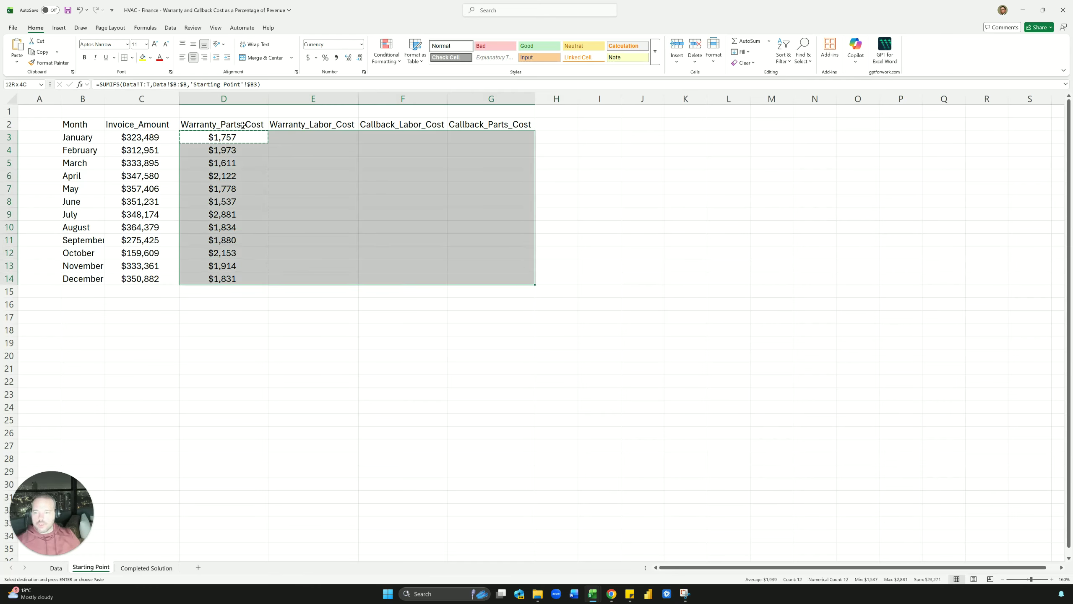
key(ctrl+v)
key(Up)
key(Down)
key(Right)
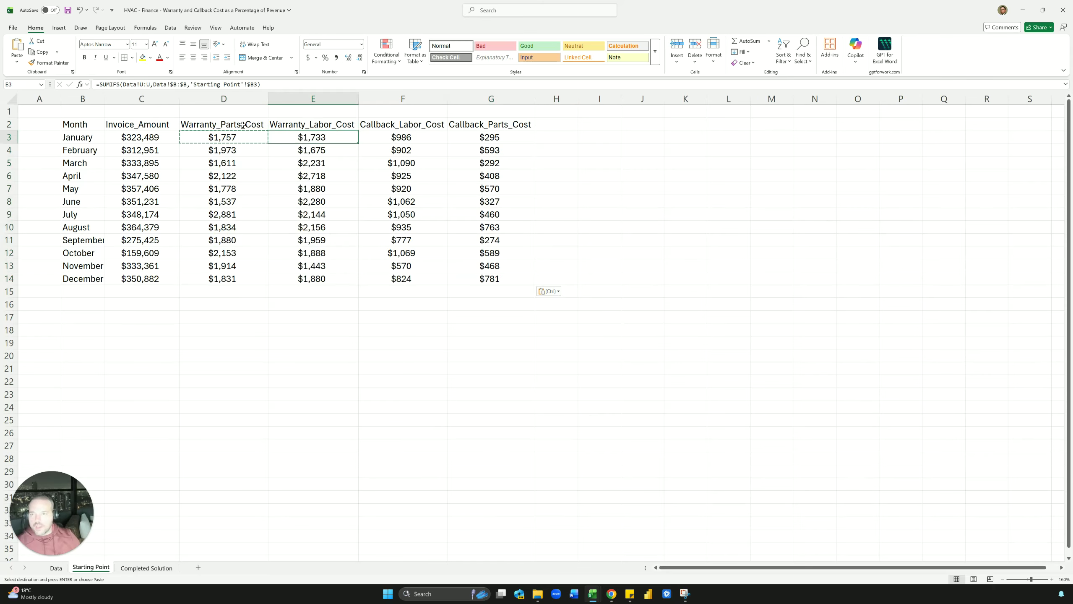
key(Escape)
key(Right)
key(Right)
key(Right)
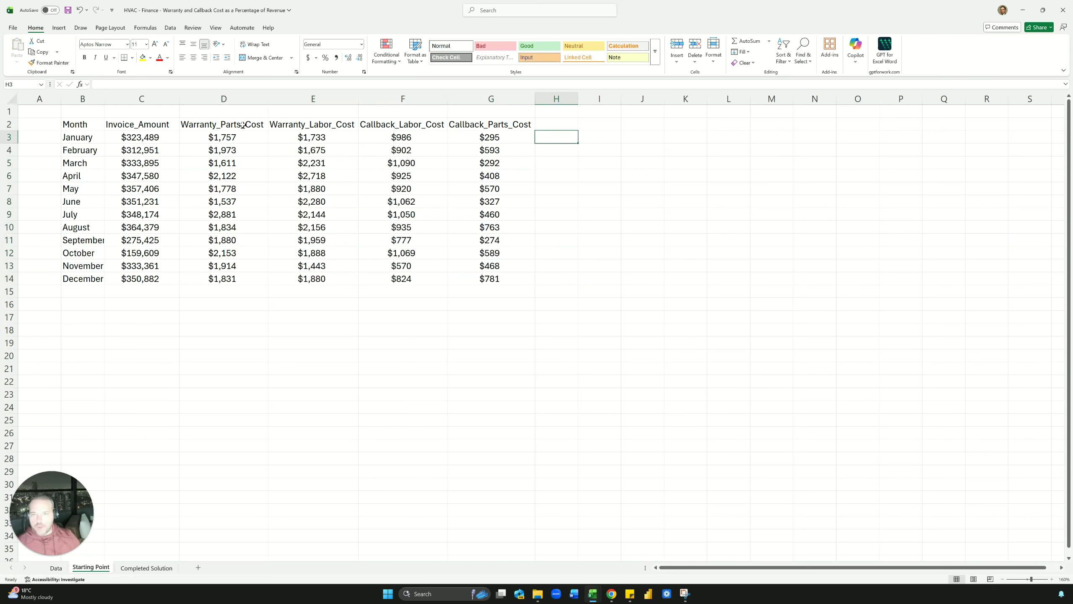
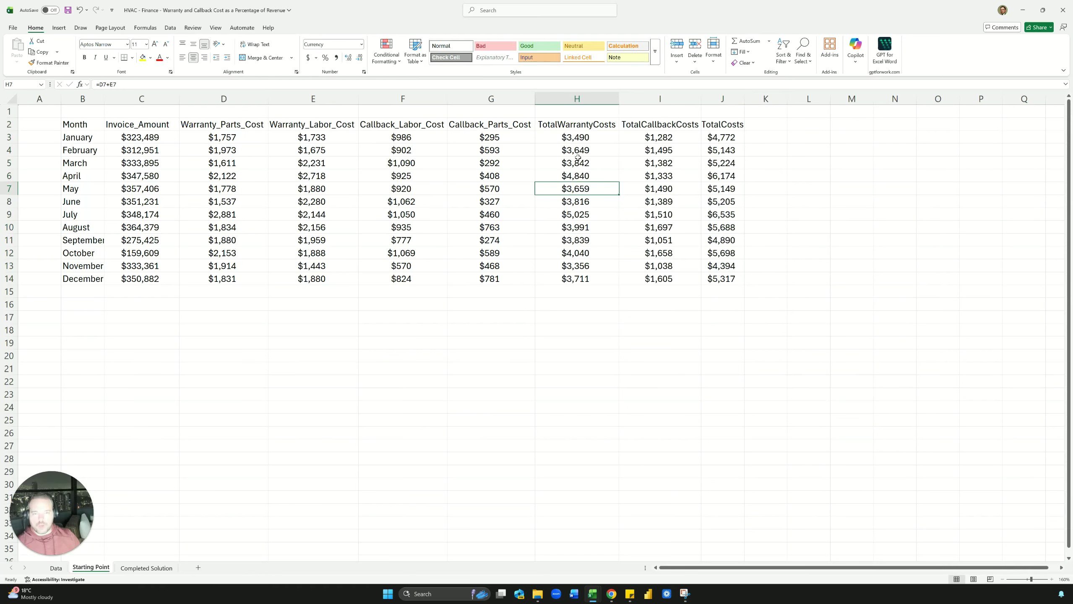
click(575, 150)
drag(594, 140, 585, 277)
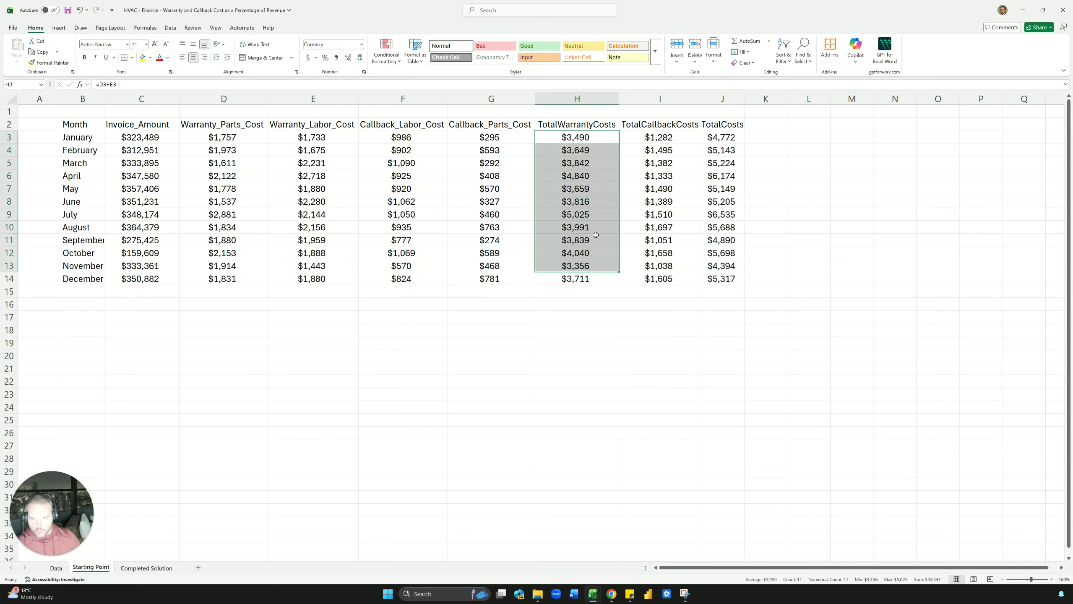
click(579, 240)
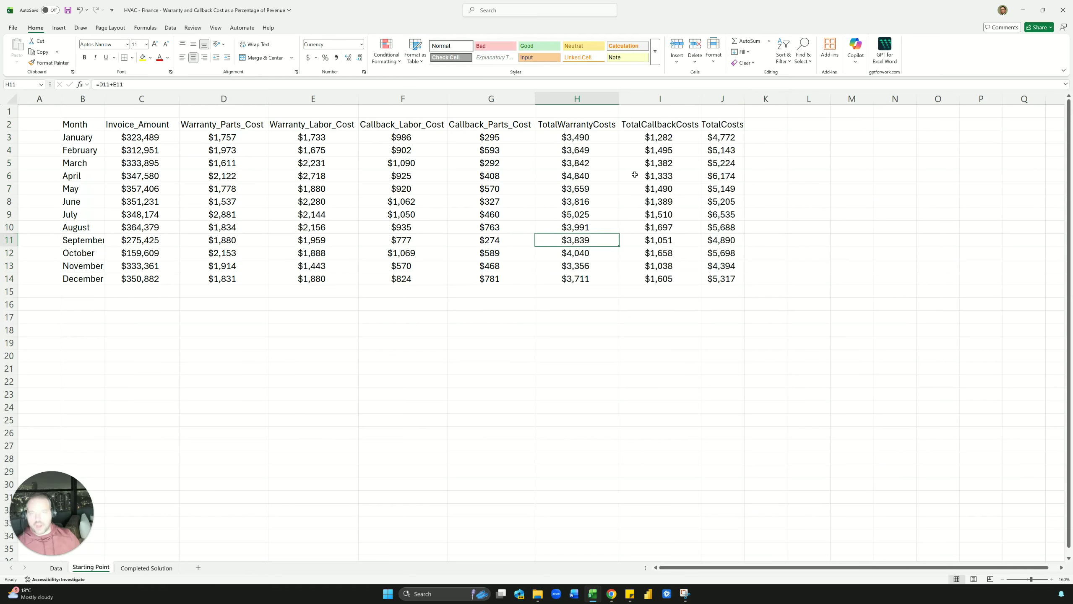
Add the header "% of Revenue" in K2, beside TotalCosts
click(759, 124)
text(% o)
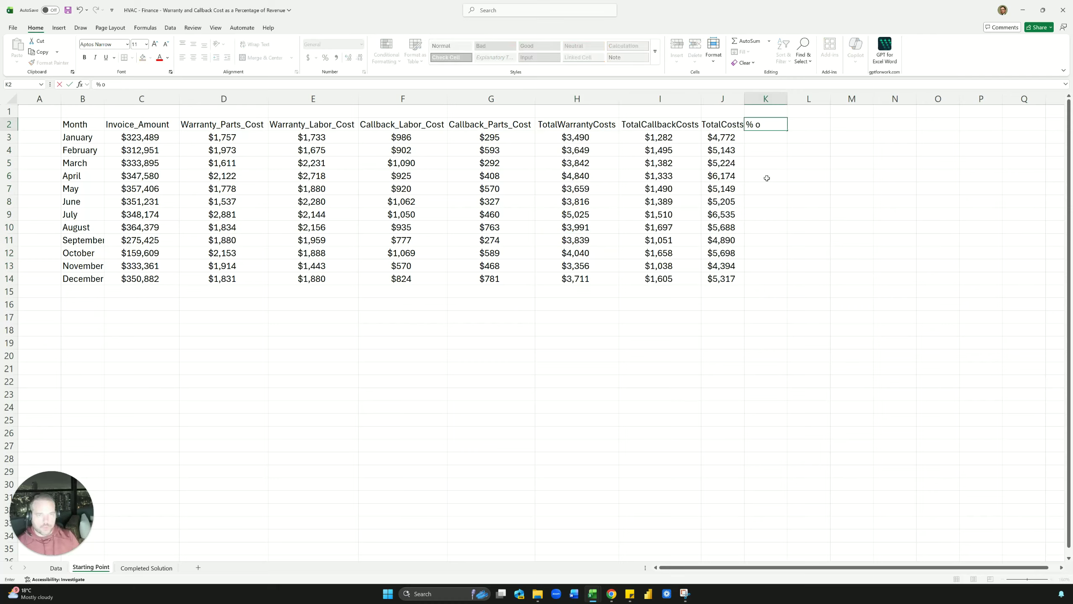
text(f Revenue)
key(Return)
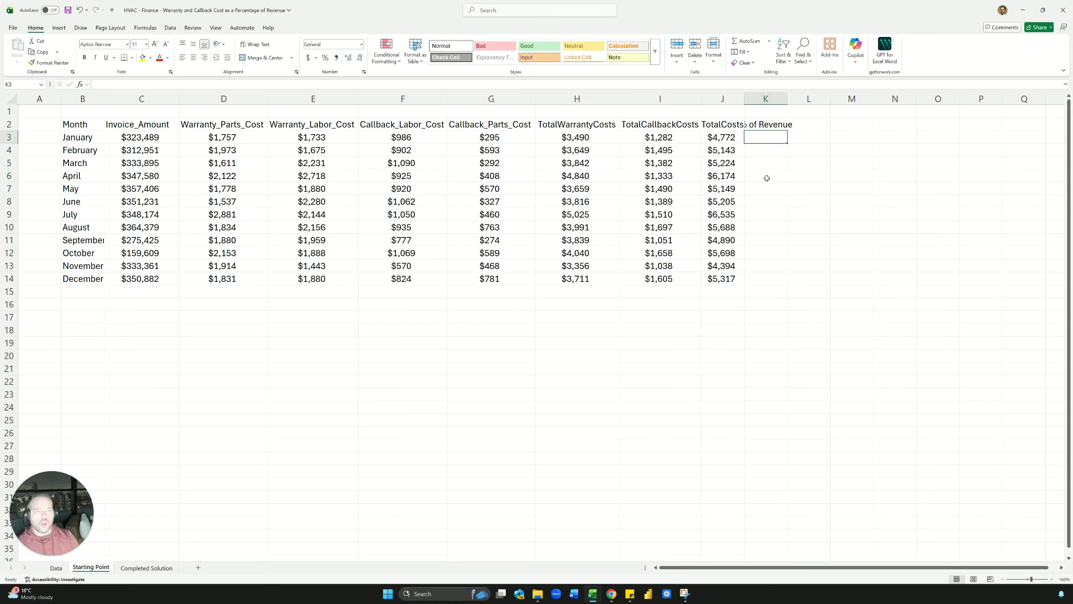
Enter the formula =J3/C3 in K3 to divide January's total costs by its invoice amount
text(=)
key(Left)
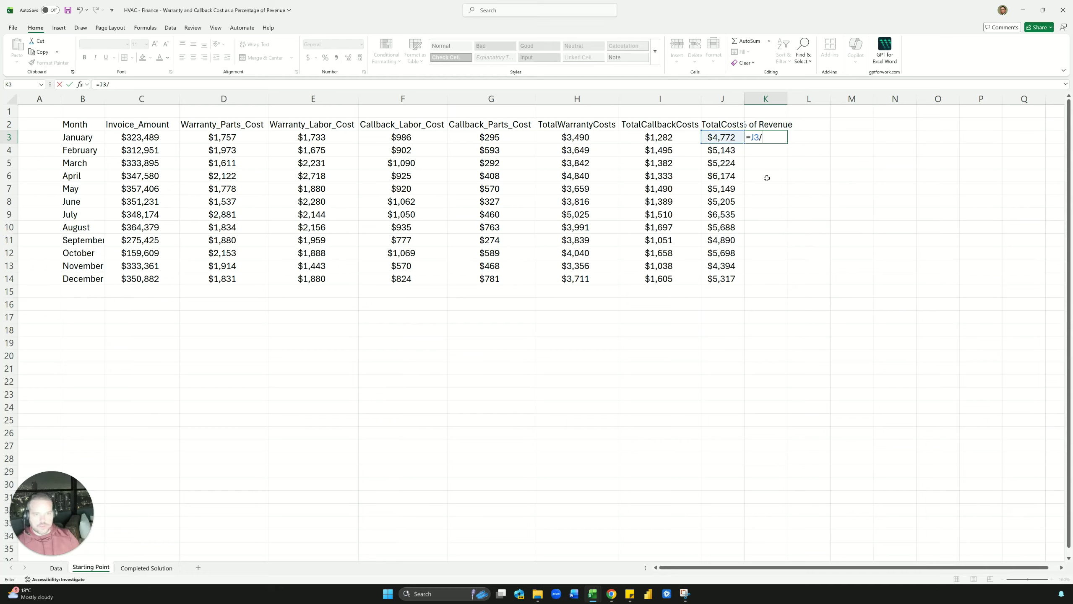
text(/)
key(Left)
key(ctrl+Left)
key(Right)
key(Return)
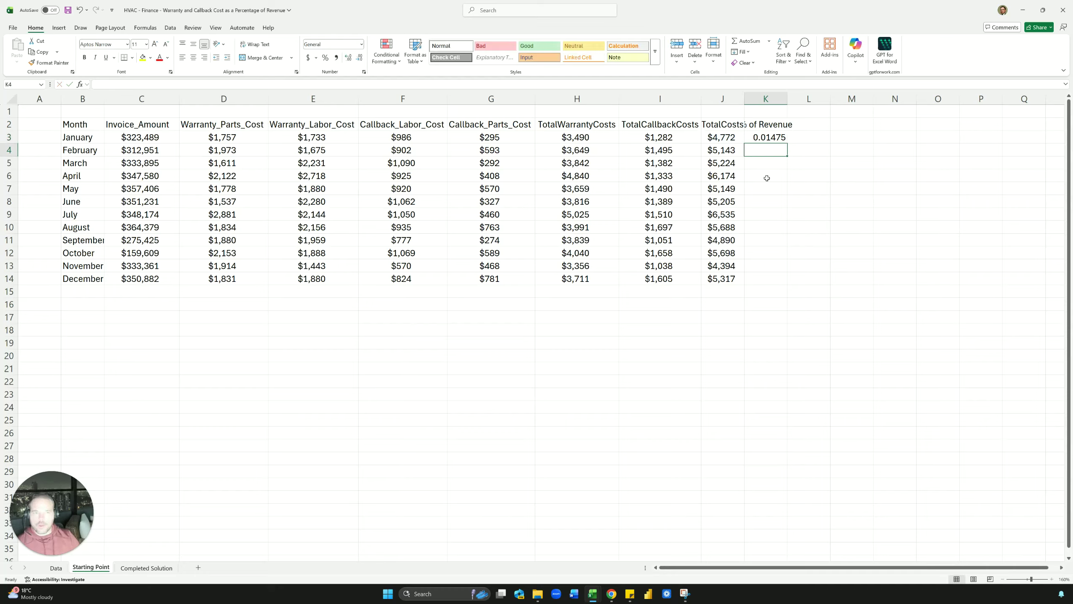
Format K3 as a percentage with one decimal place and fill it down through December in K14
key(Up)
key(ctrl+shift+5)
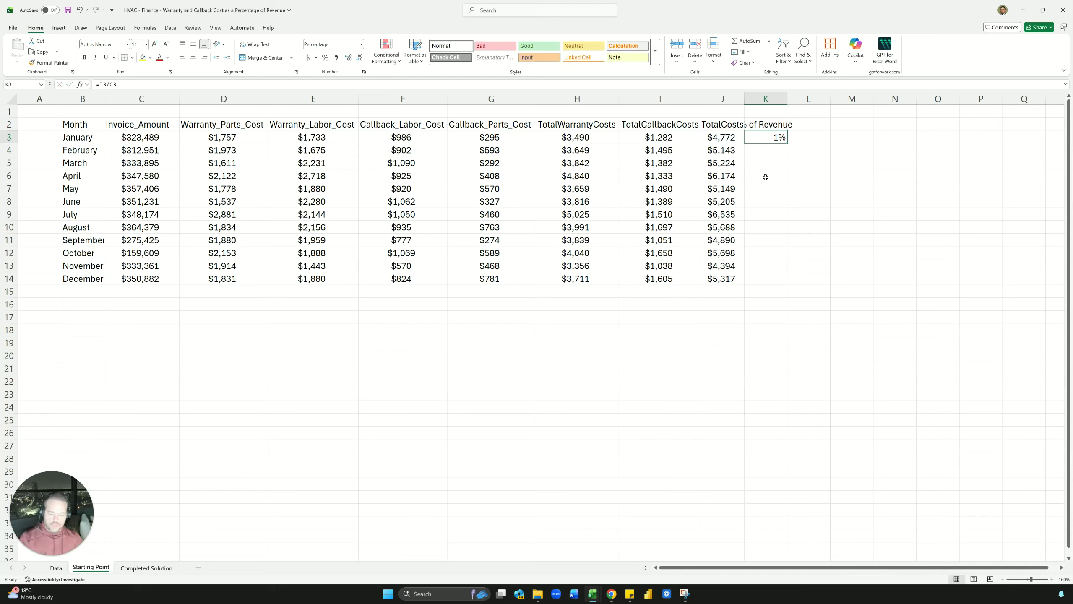
click(348, 59)
double_click(787, 144)
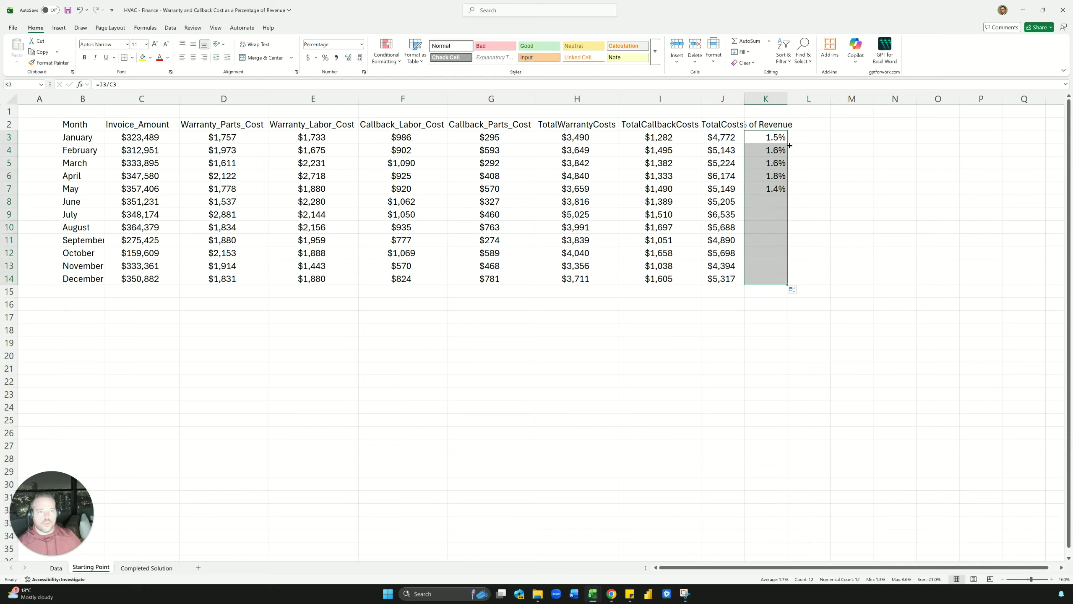
Widen the TotalCosts and % of Revenue columns and center the contents of columns F through K
drag(788, 99, 812, 100)
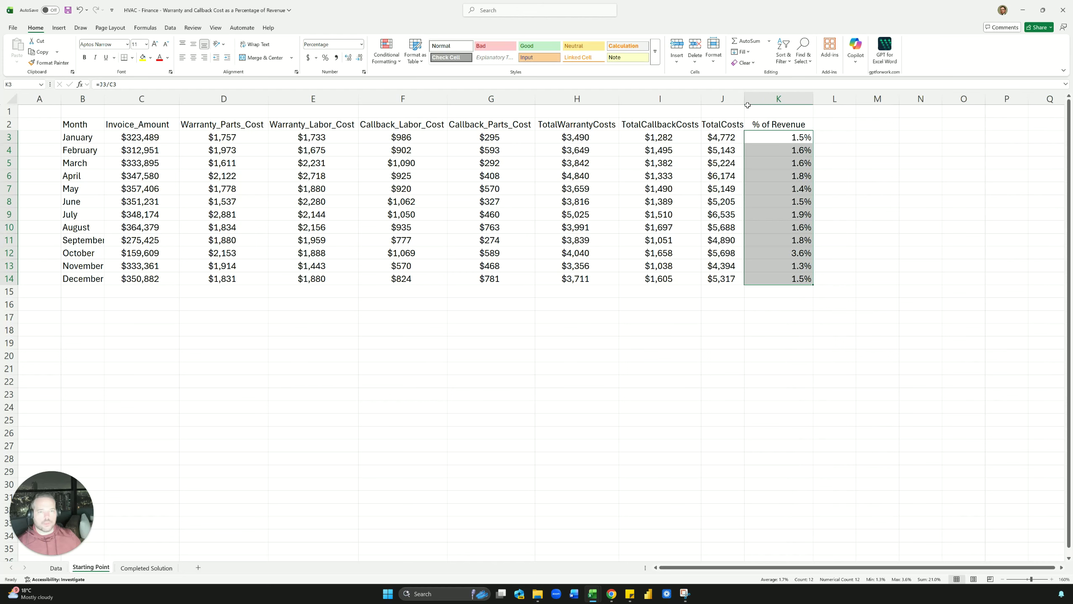
drag(744, 98, 754, 99)
click(789, 99)
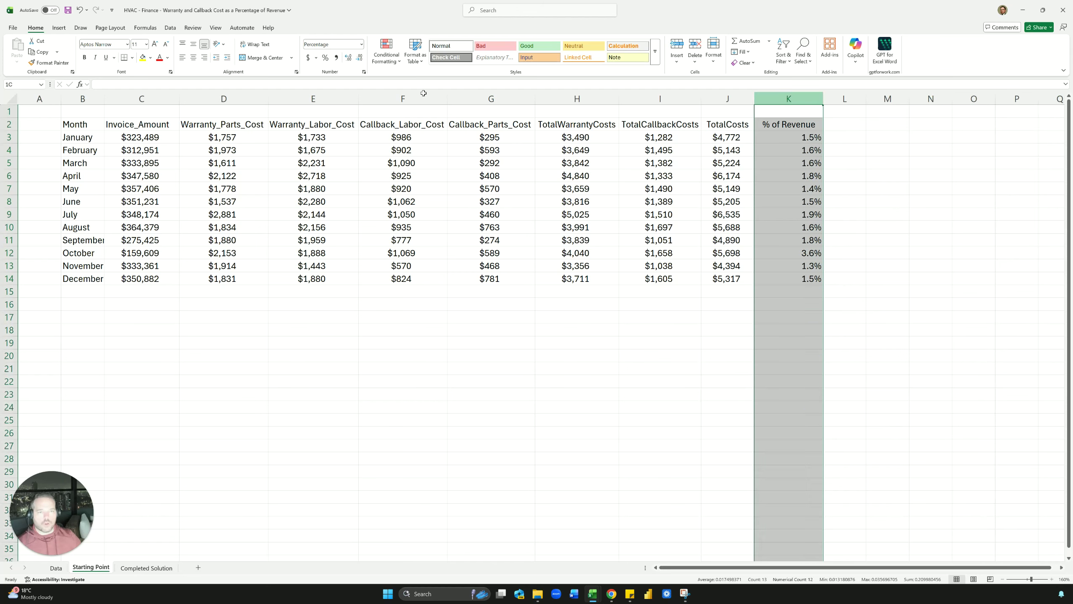
shift+click(423, 94)
click(193, 58)
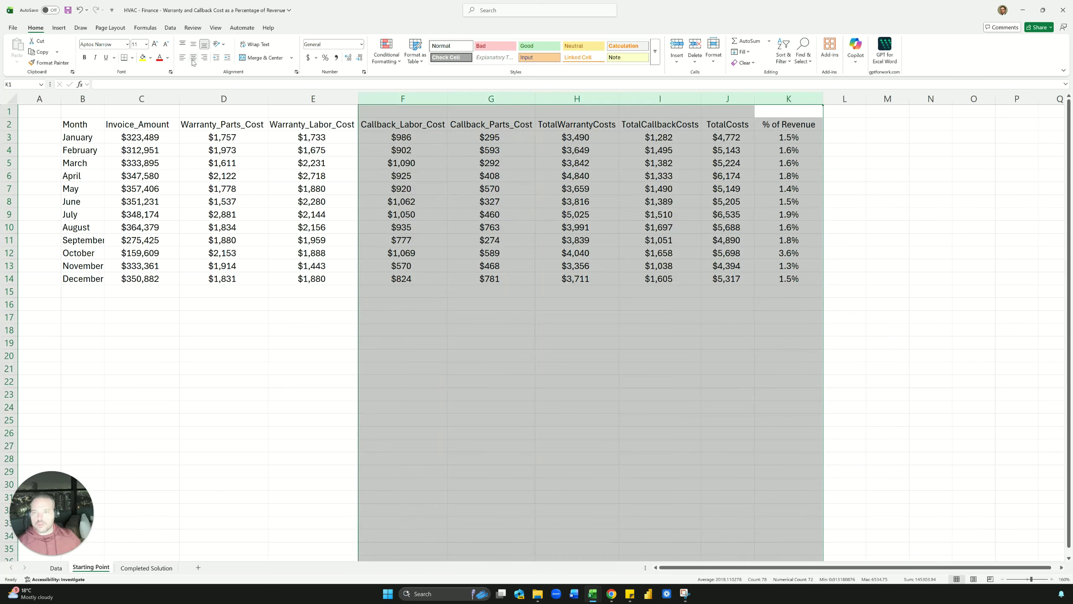
click(842, 124)
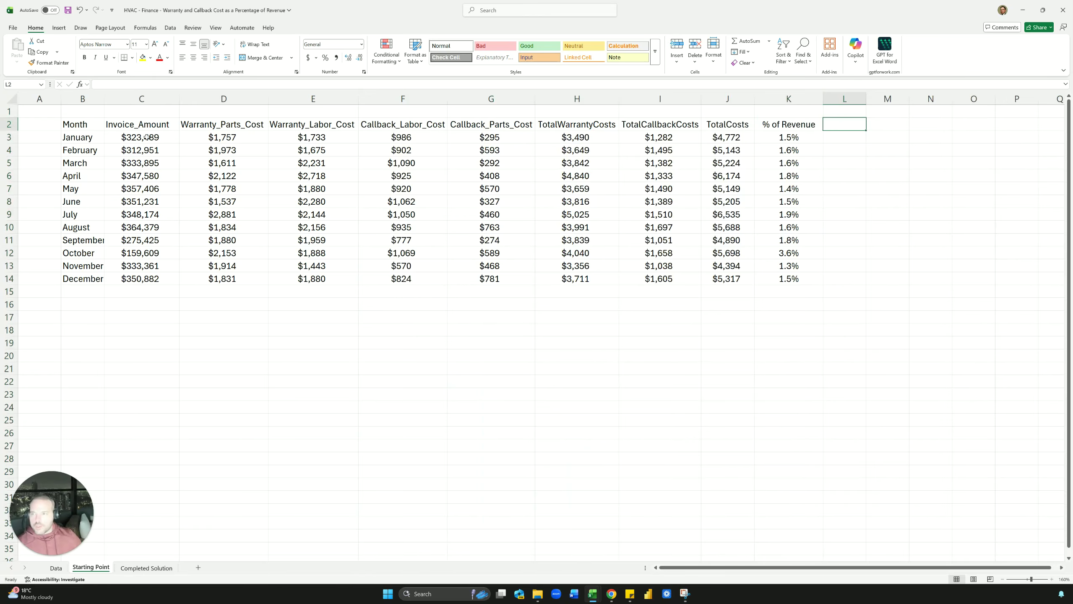
Apply the Green - Yellow - Red color scale to the monthly invoice amounts in C3:C14
drag(147, 138, 138, 279)
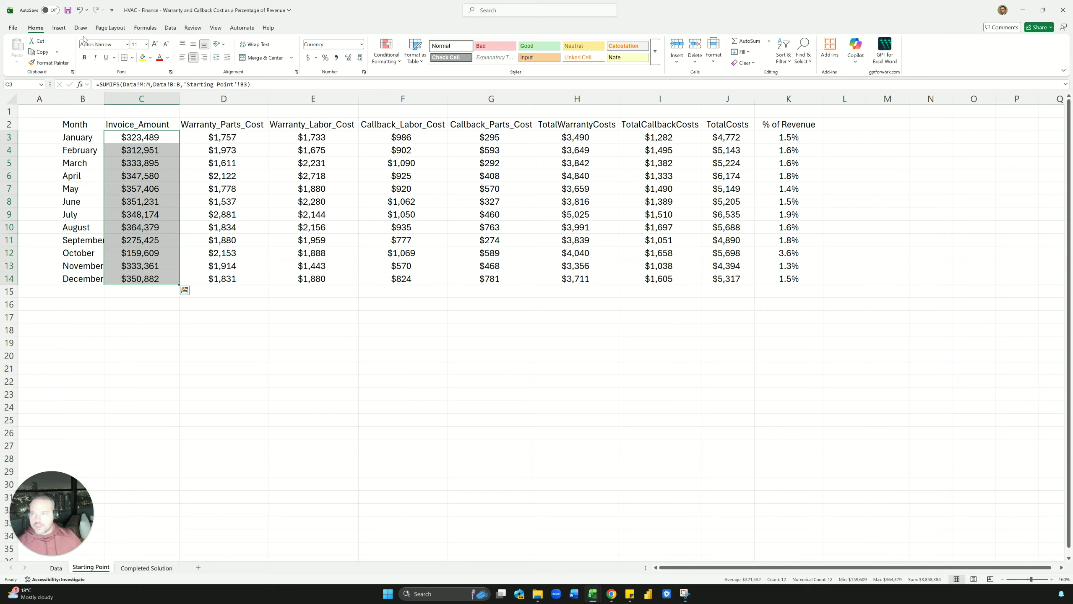
click(374, 62)
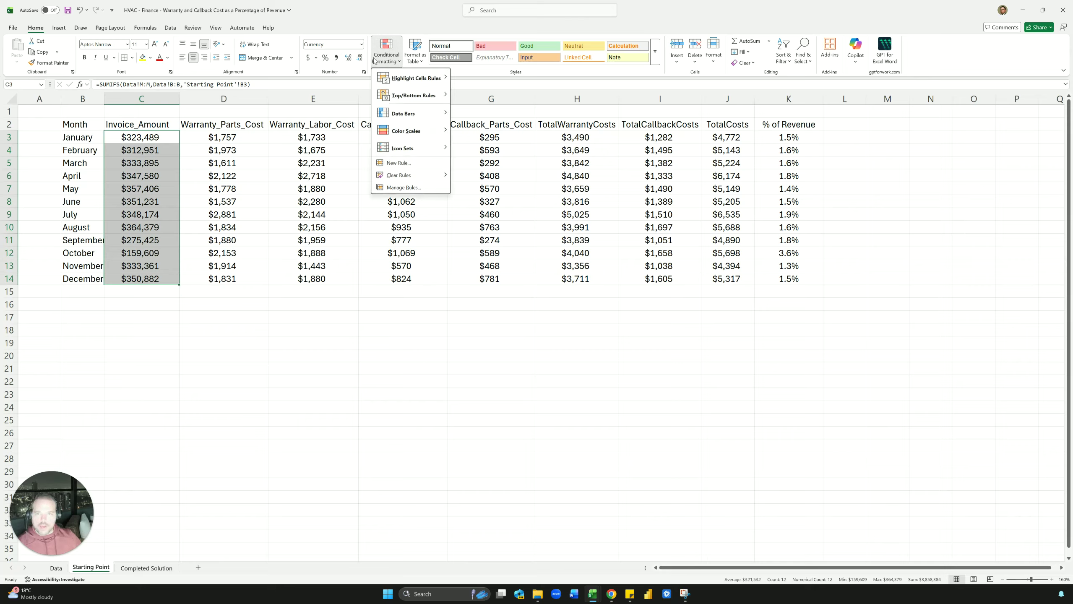
mouse_move(400, 116)
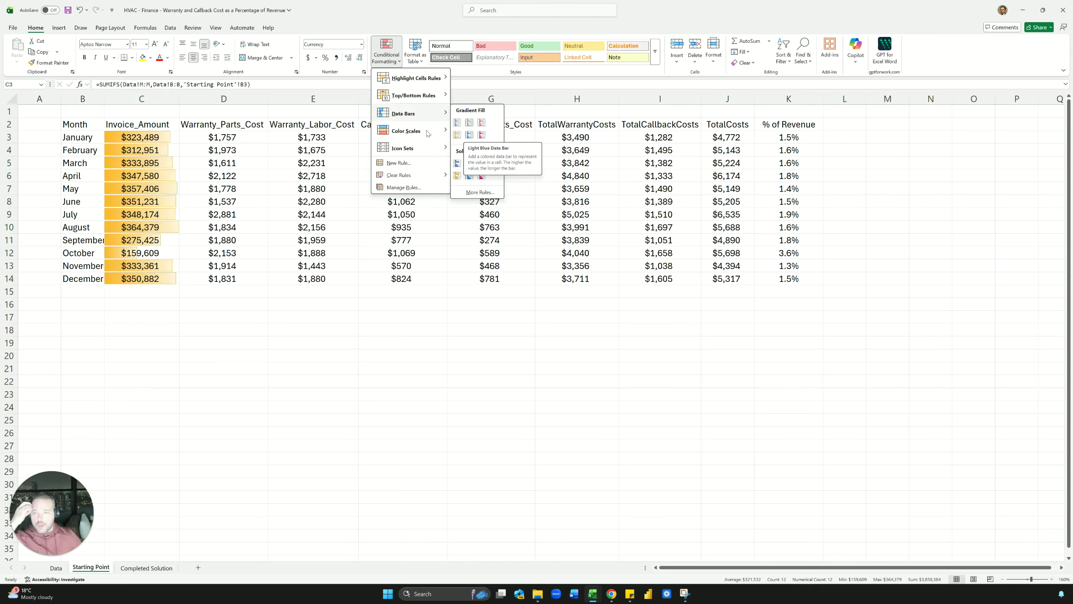
mouse_move(421, 134)
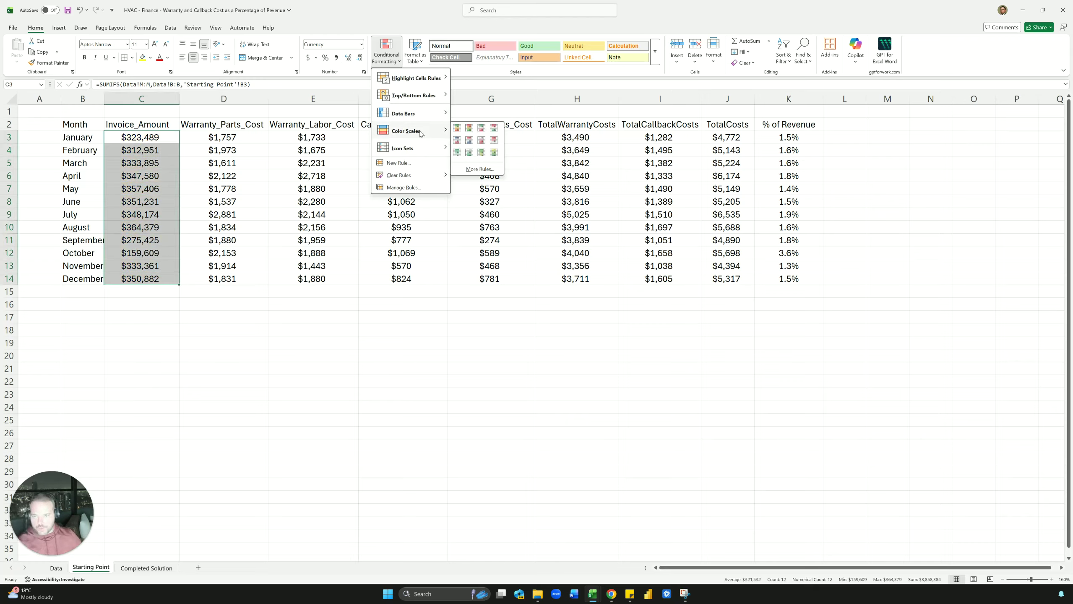
click(457, 128)
click(323, 146)
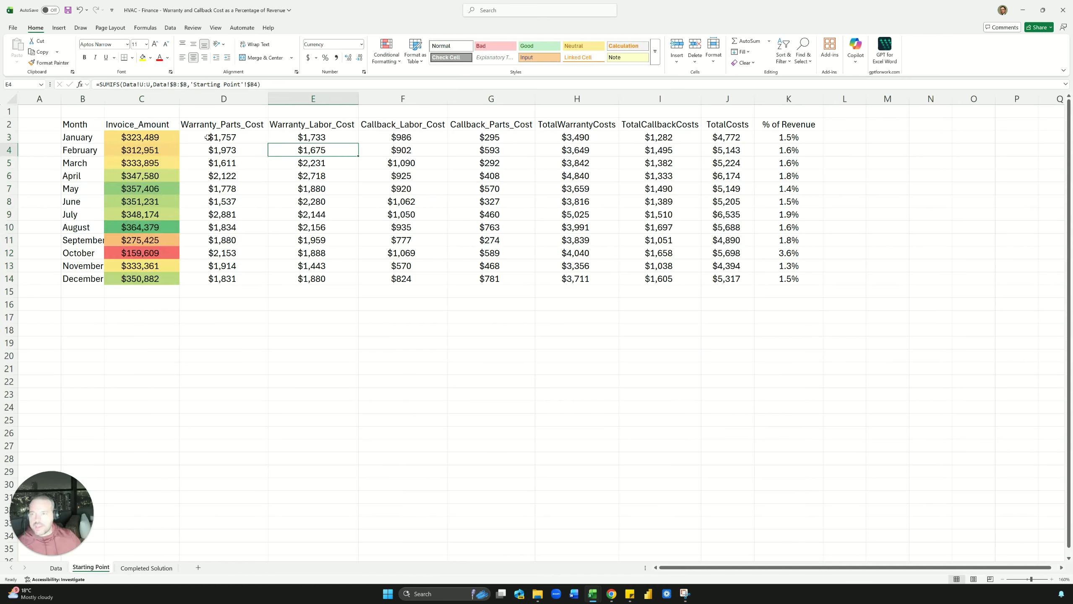
drag(207, 138, 668, 281)
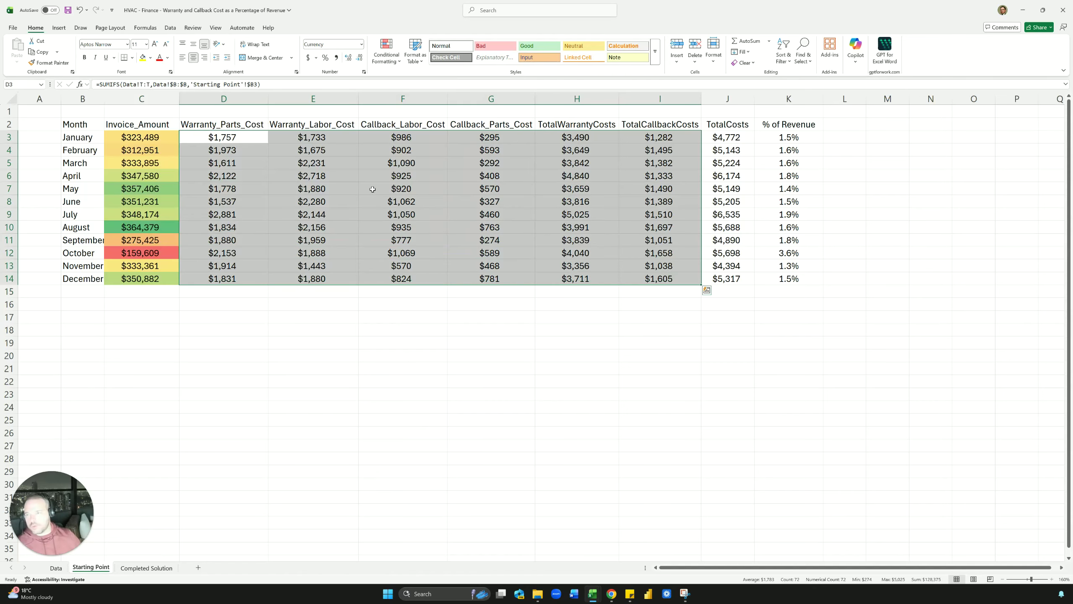
click(243, 186)
drag(232, 126, 717, 280)
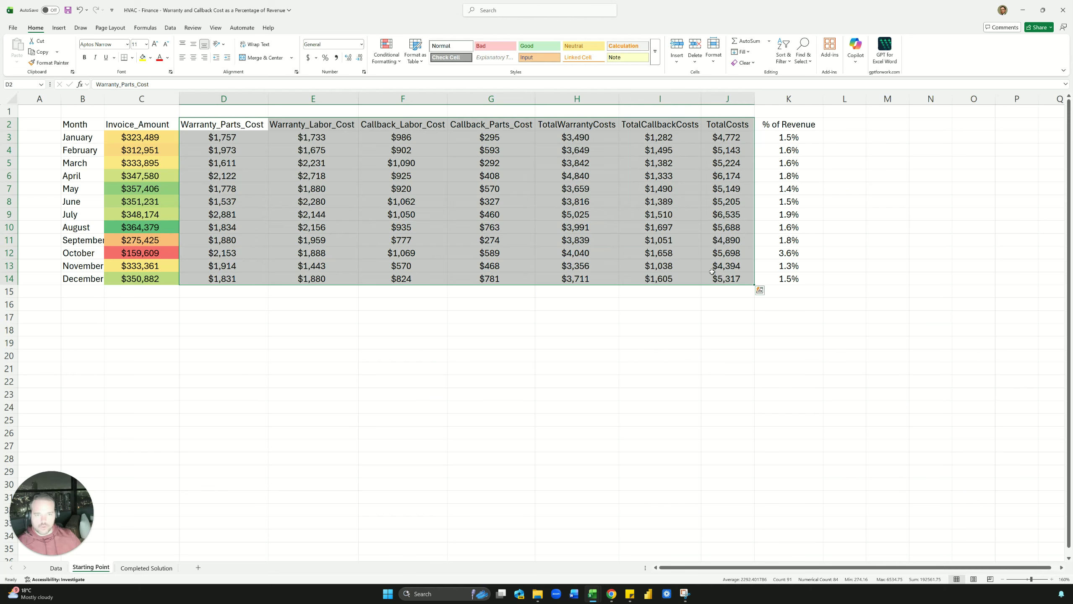
click(386, 59)
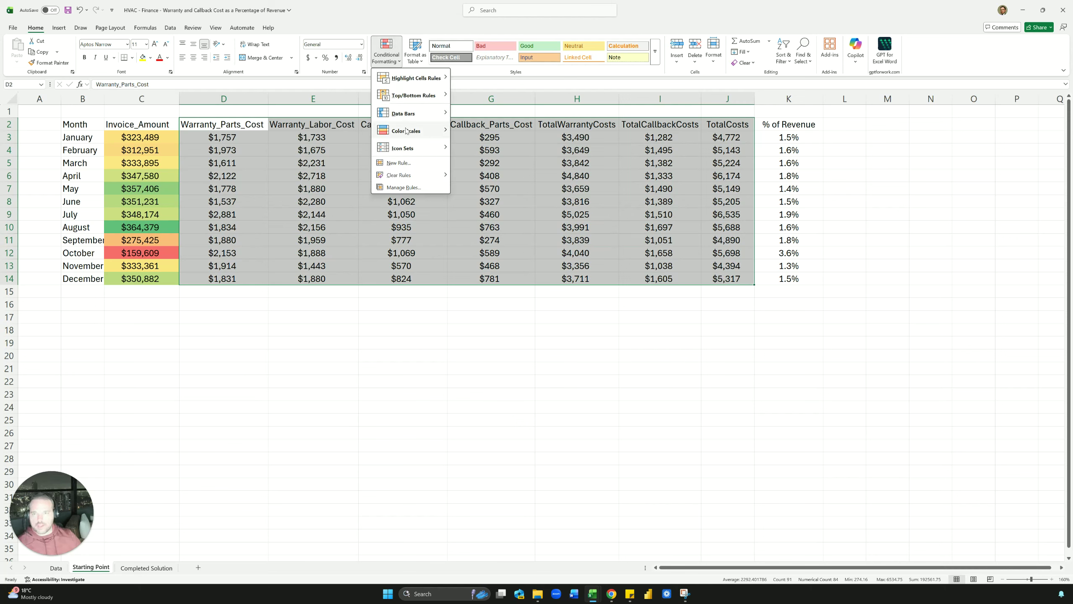
mouse_move(406, 131)
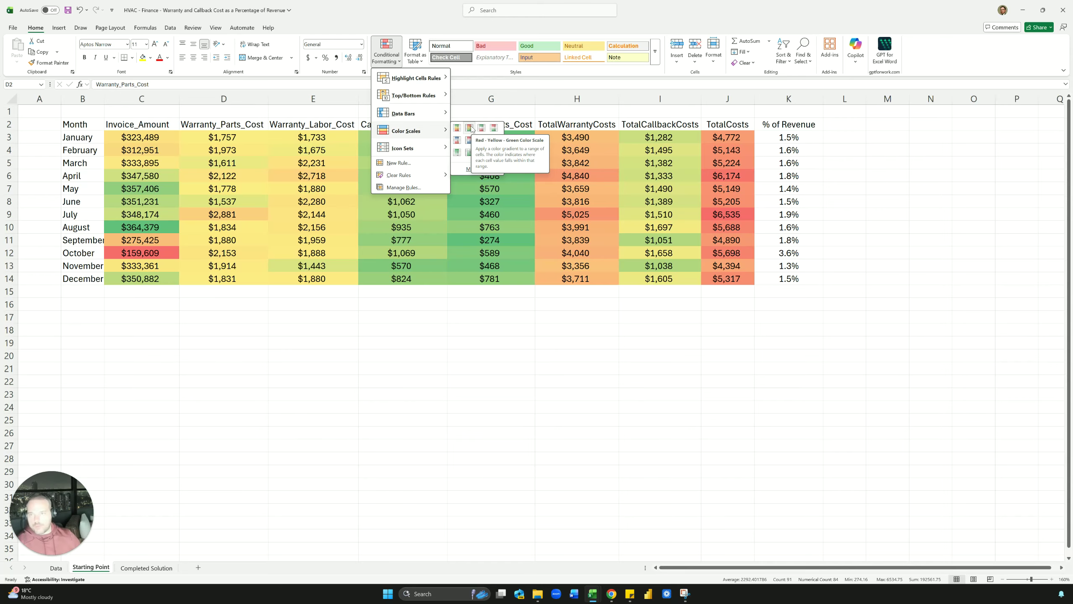
click(285, 179)
click(285, 178)
Apply the Red - Yellow - Green color scale to the monthly Warranty_Parts_Cost values in D3:D14
drag(224, 137, 224, 279)
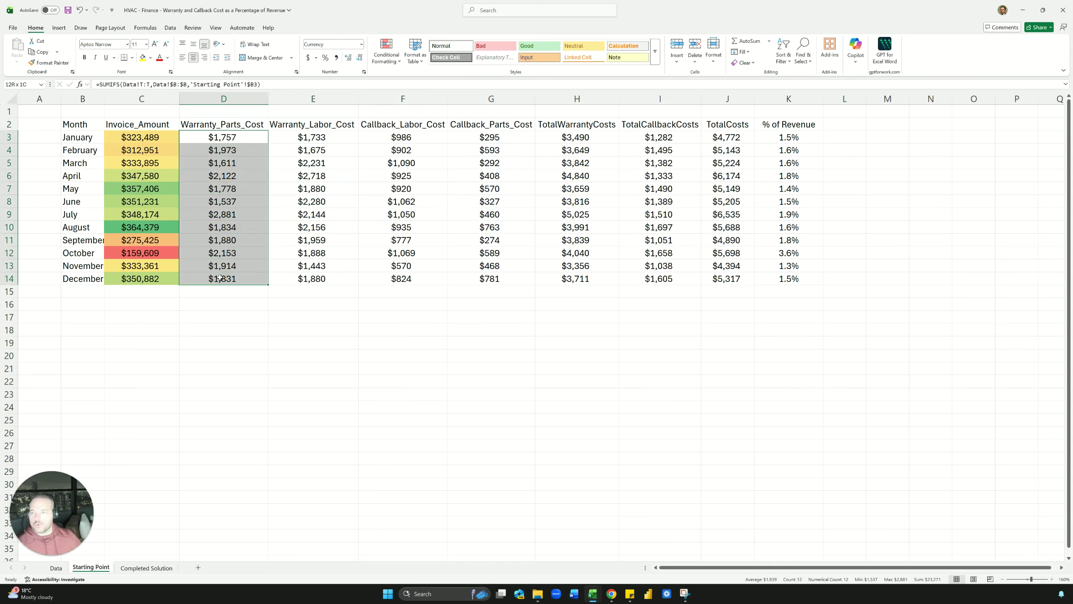
click(385, 50)
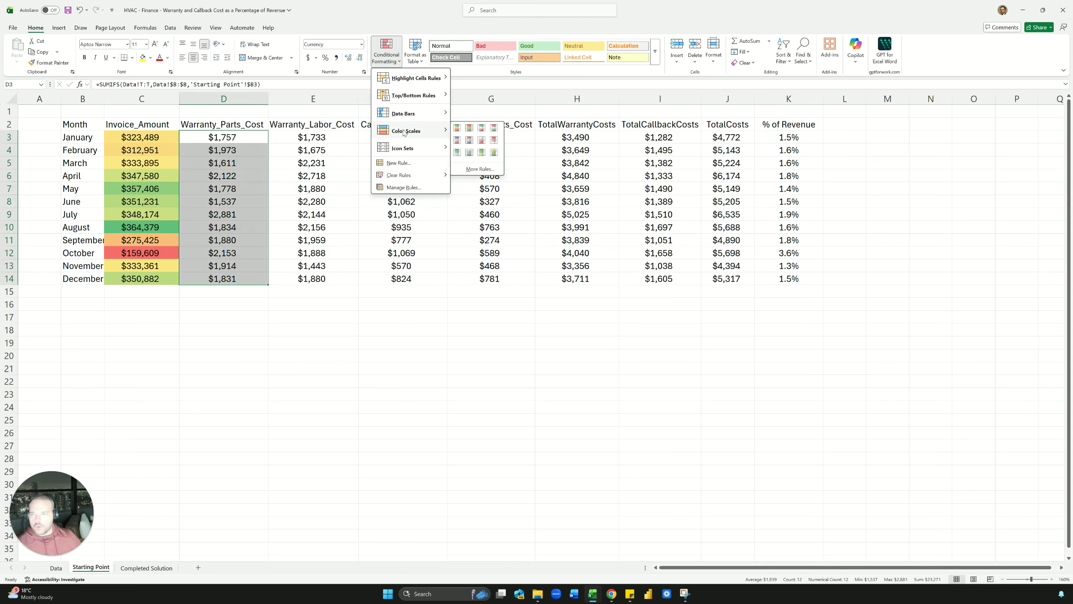
click(469, 128)
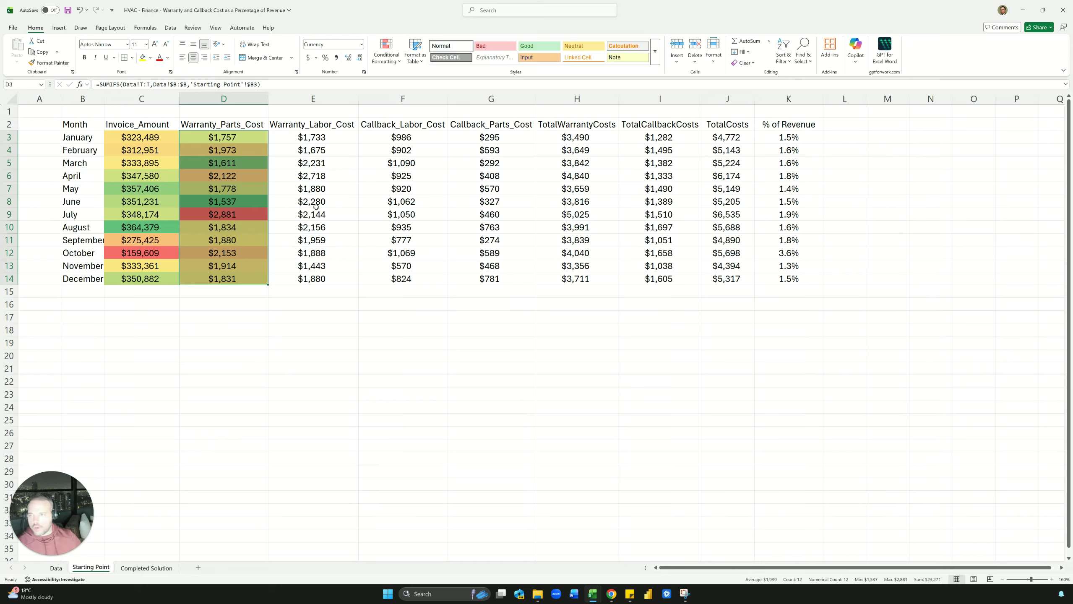
Copy the formatting of D3:D14 separately onto each of columns E through K, rows 3 to 14, with Format Painter
click(56, 63)
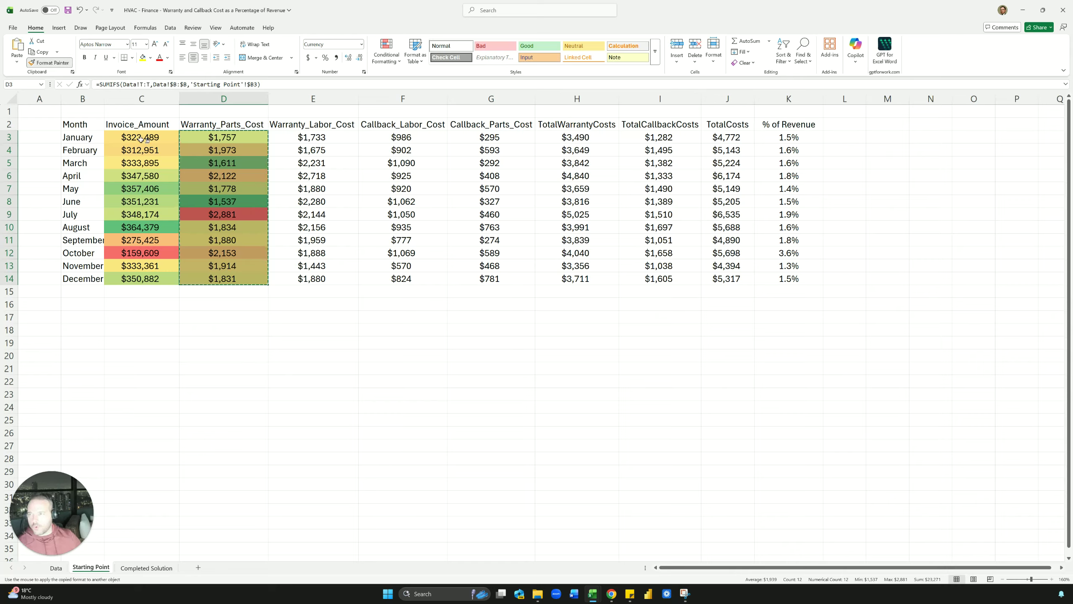
click(318, 137)
click(378, 137)
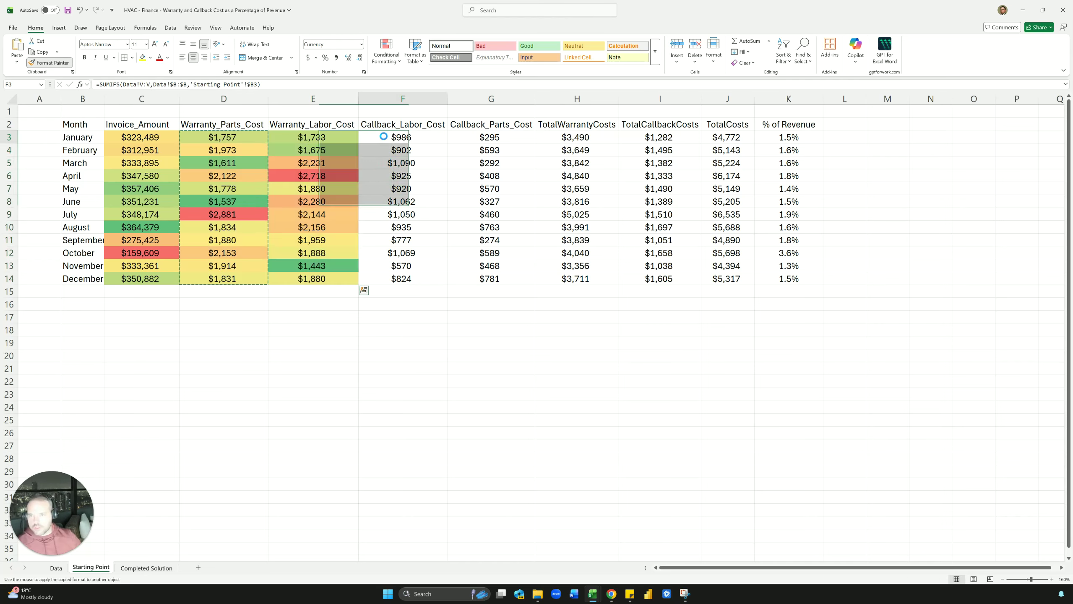
click(479, 139)
click(546, 138)
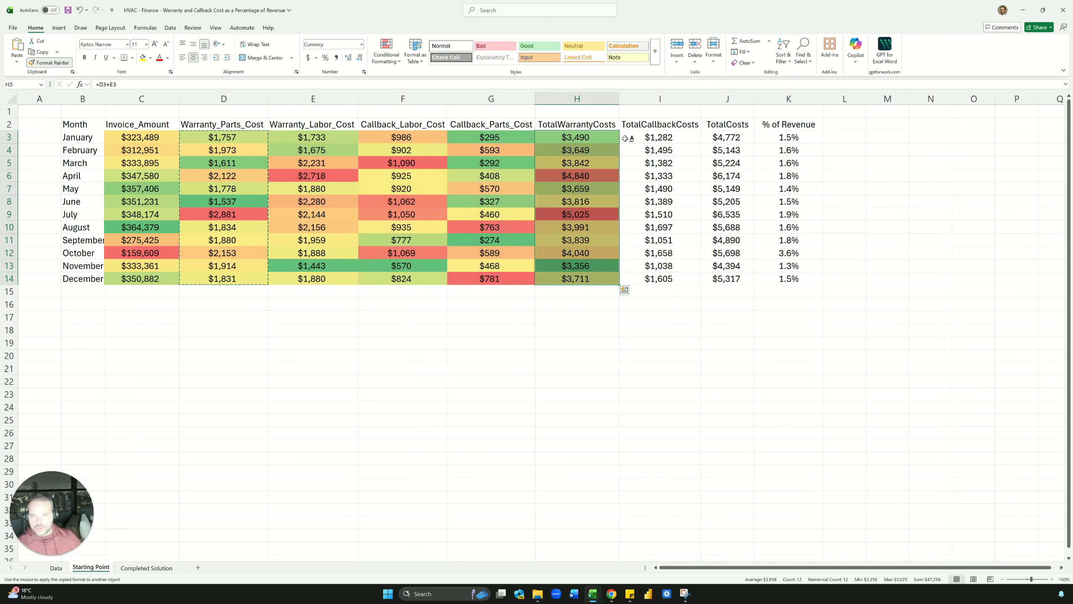
click(628, 139)
click(717, 137)
click(779, 137)
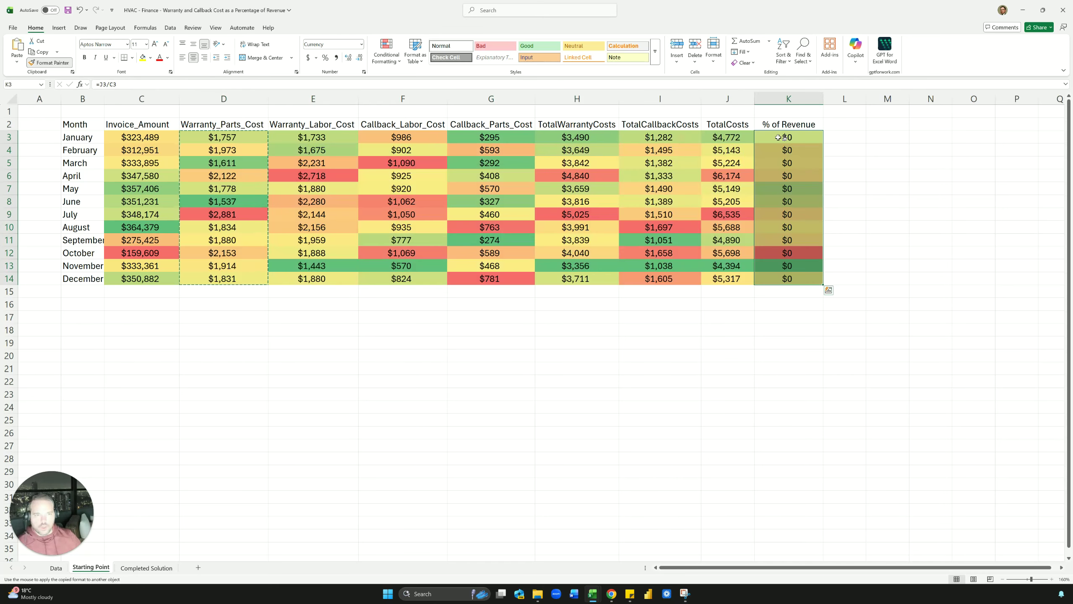
Format the % of Revenue values in K3:K14 as percentages with one decimal place
key(Escape)
key(ctrl+shift+5)
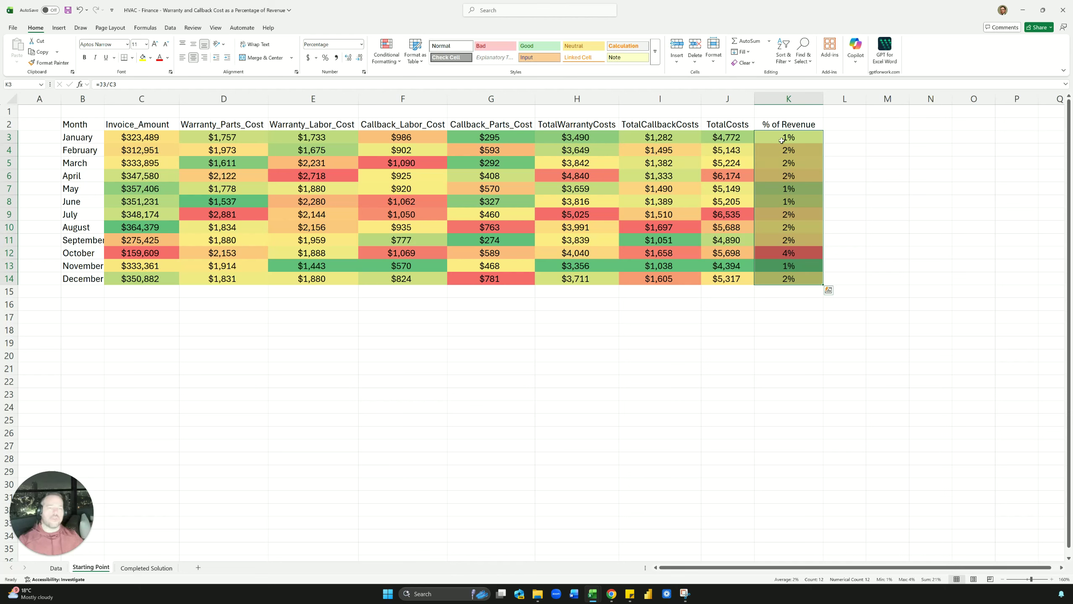
click(350, 59)
click(850, 151)
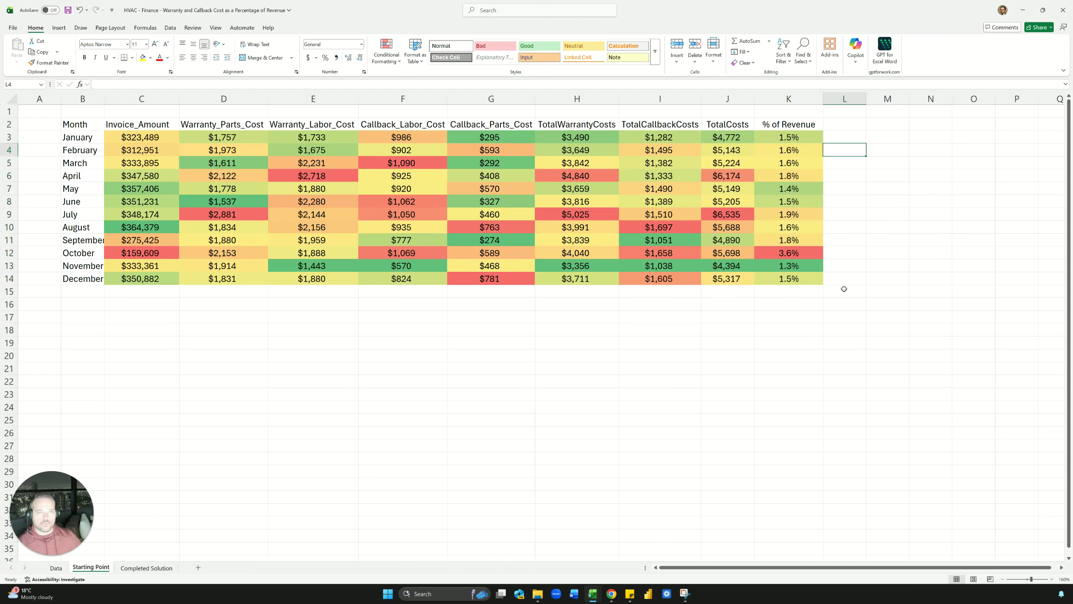
Add a Benchmark column header in L2 and enter 1.50% for January in L3
click(849, 127)
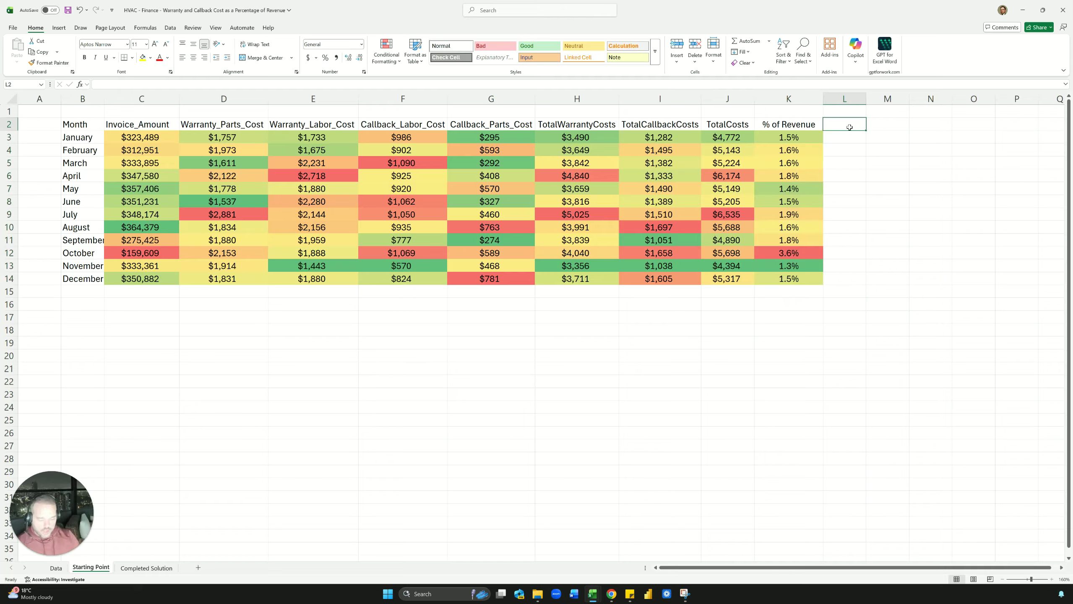
text(Benchmark)
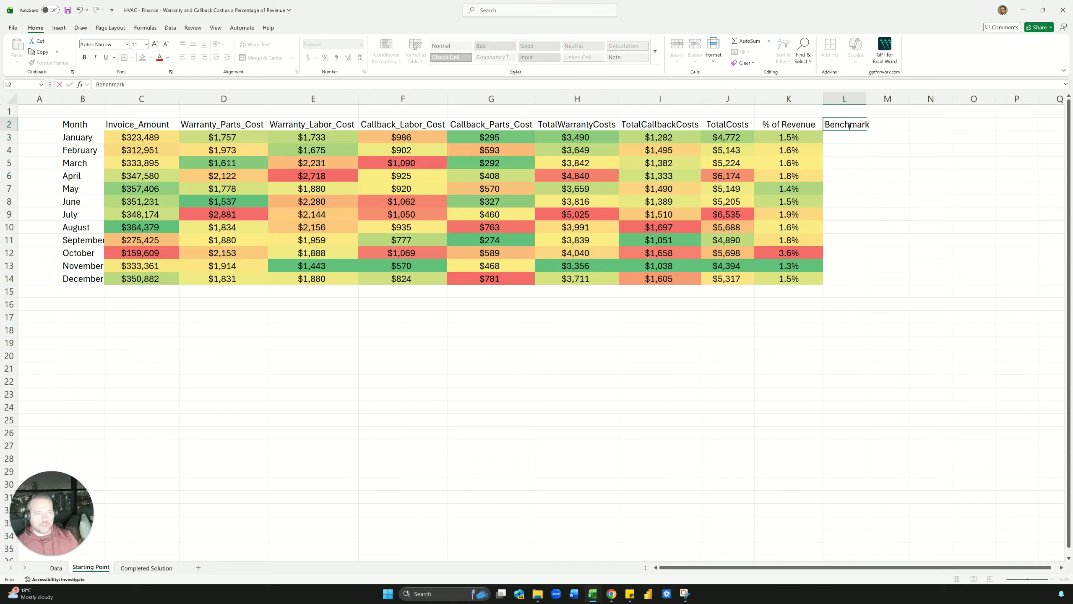
key(Return)
text(1)
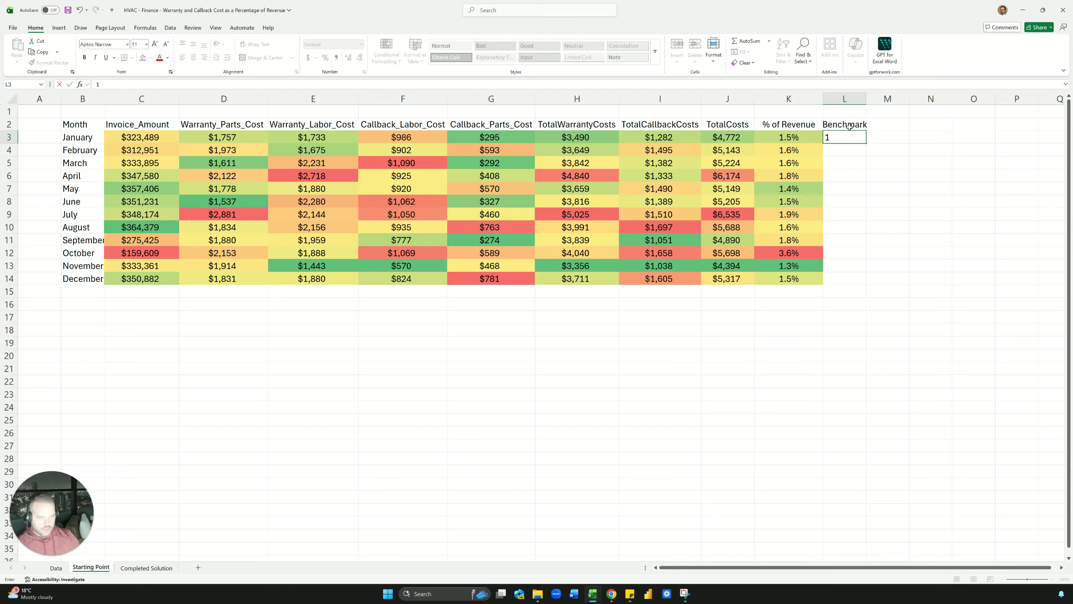
text(.50%)
key(Return)
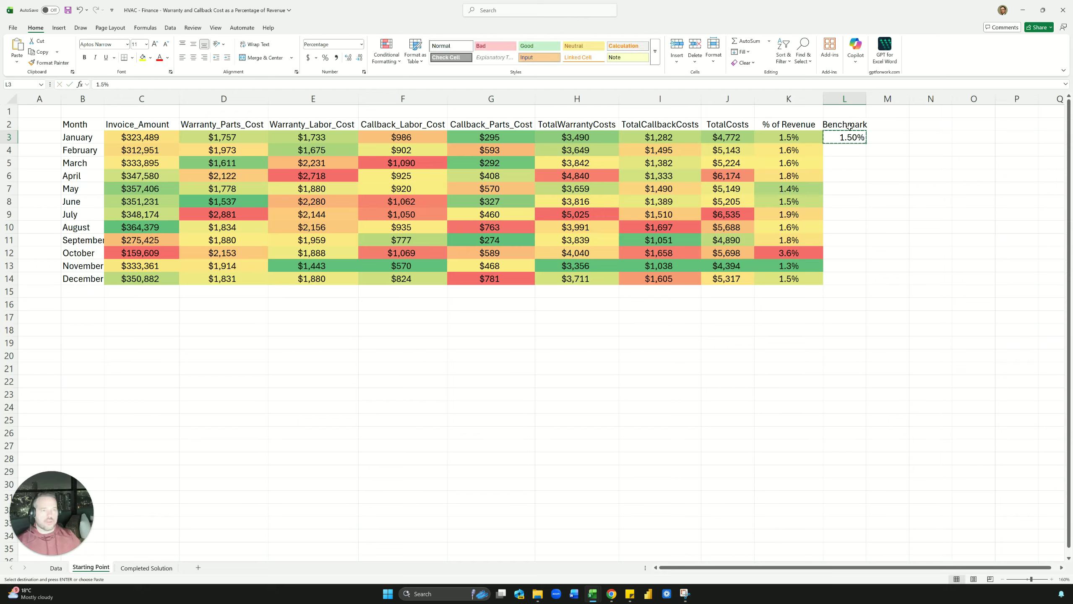
Enter the formula =L3 in L4 and fill it down through December in L14
text(1.5%)
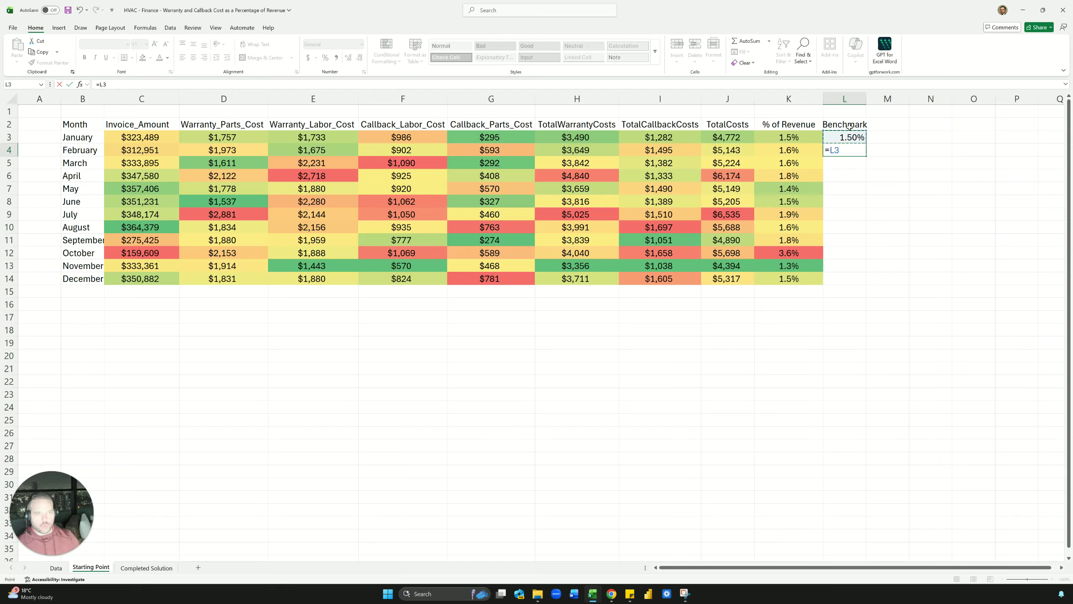
key(Return)
click(865, 140)
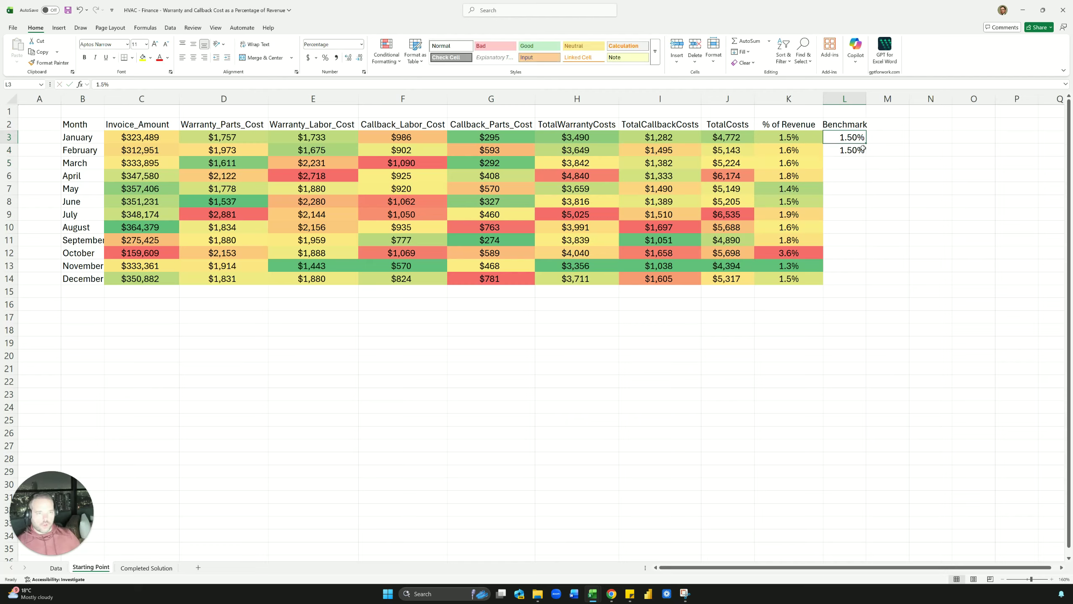
click(865, 153)
drag(866, 155, 864, 282)
Fit the Benchmark column's width to its contents and center column L
key(alt+h)
key(o)
key(i)
key(ctrl+space)
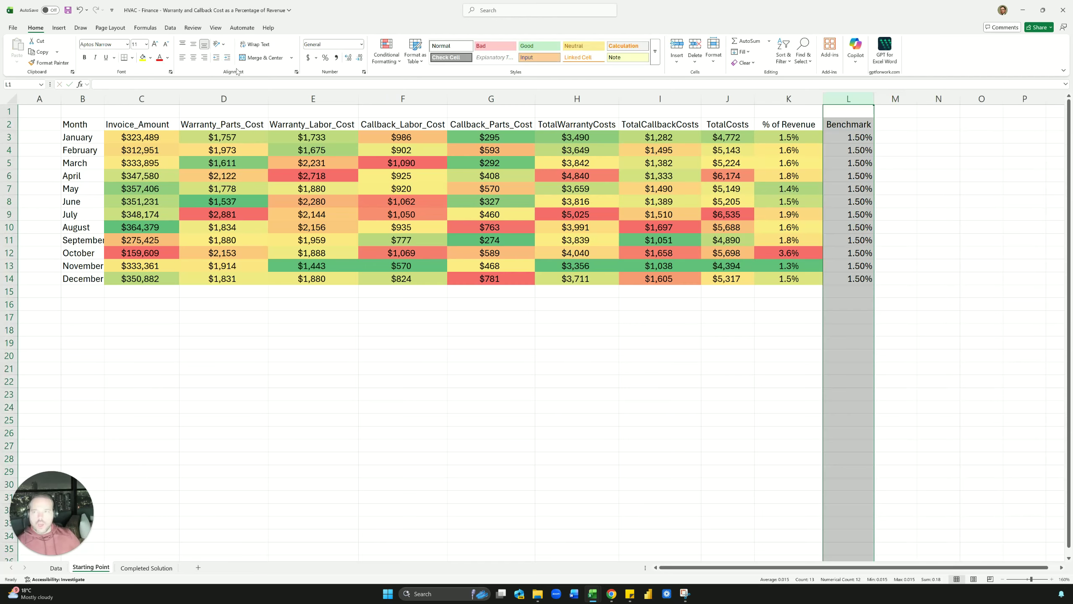
click(193, 57)
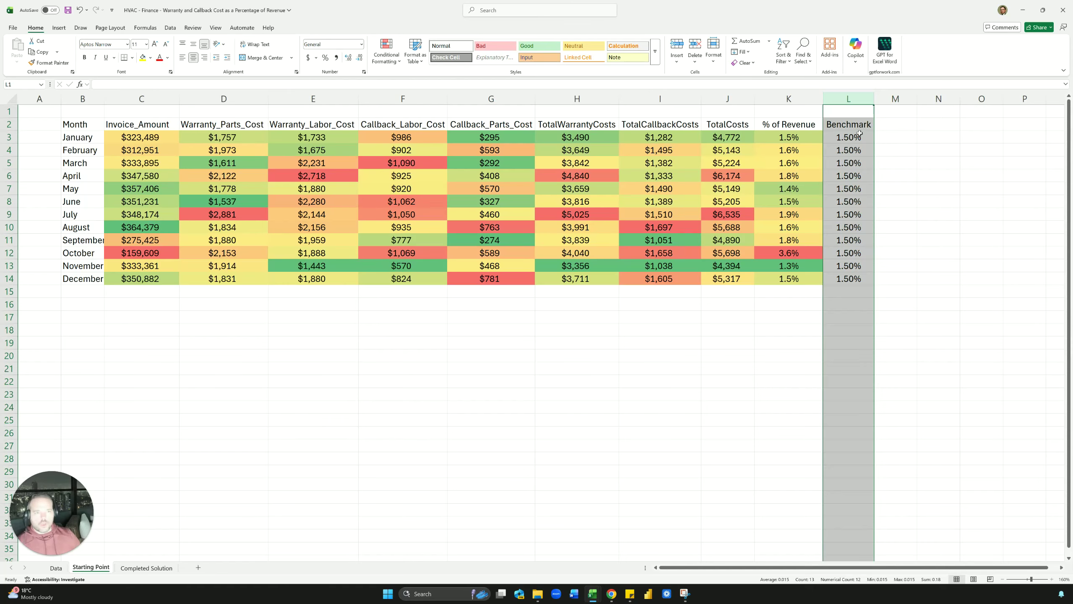
Show the benchmark percentages in L3:L14 with one decimal place and fit the Month column's width to its contents
drag(859, 134, 858, 280)
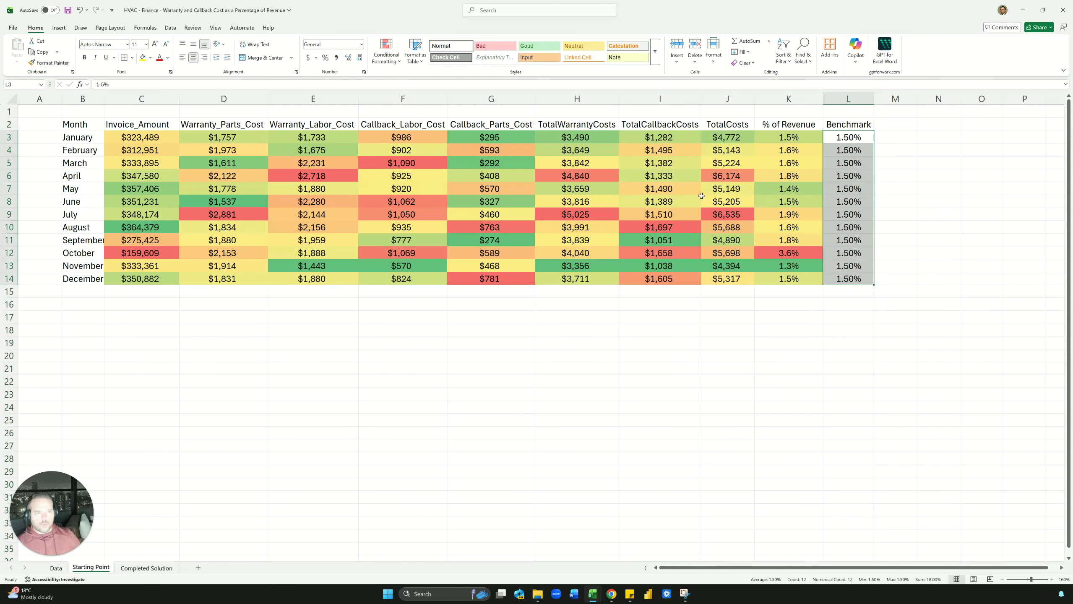
click(358, 59)
click(360, 303)
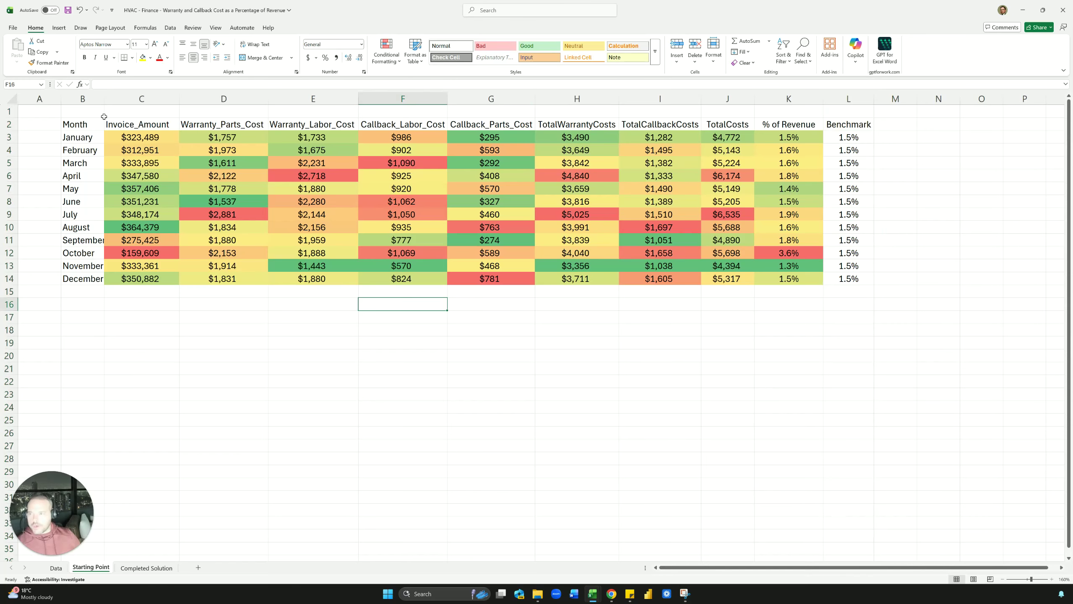
double_click(103, 100)
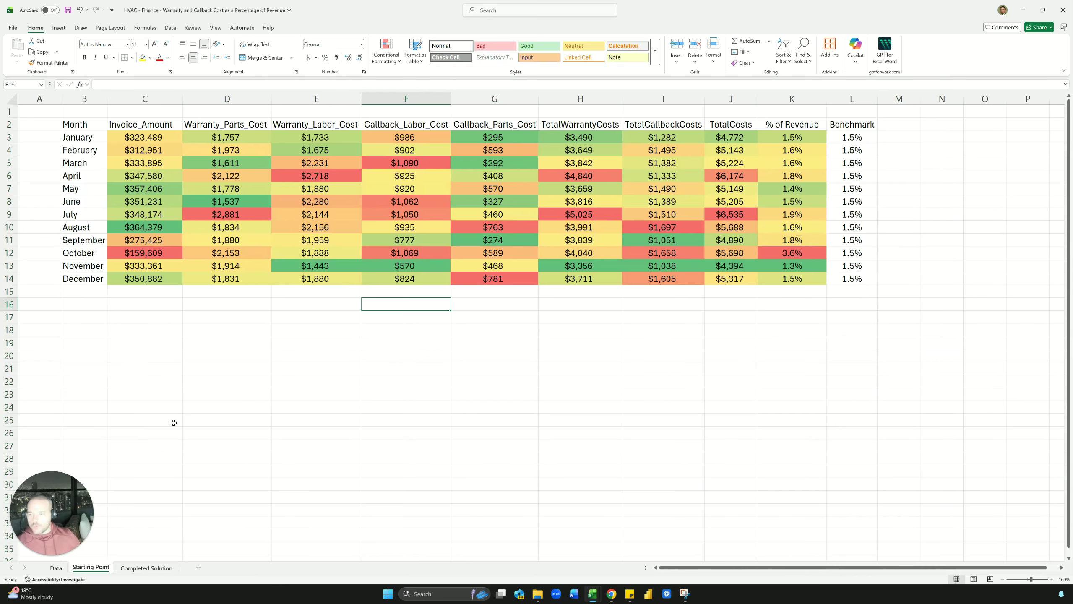
Insert a combo chart of monthly Invoice_Amount as clustered columns and % of Revenue as a secondary-axis line, using the dark chart style
click(152, 568)
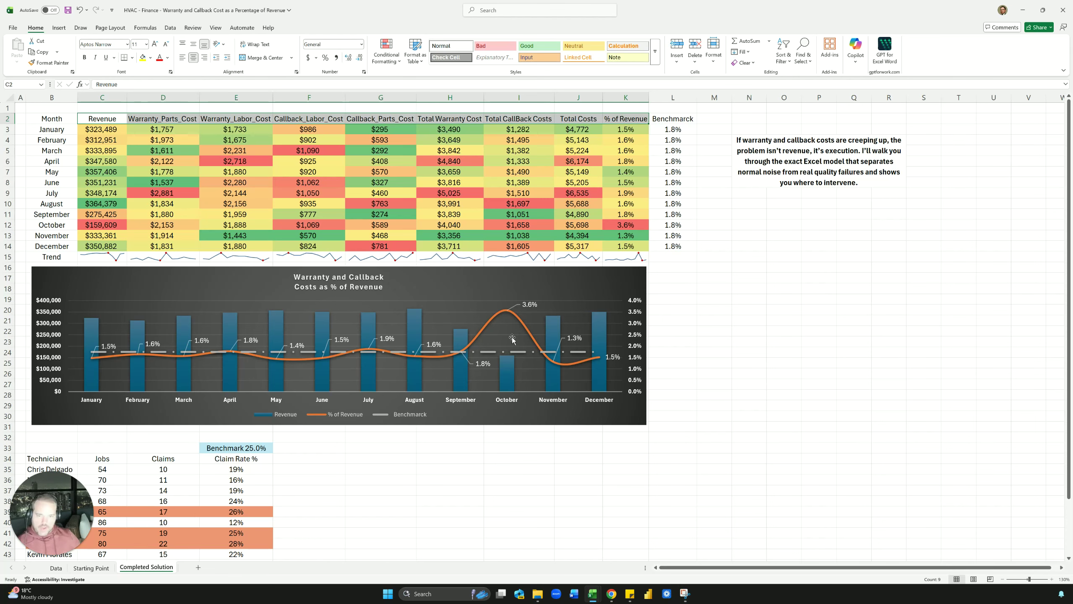
click(56, 569)
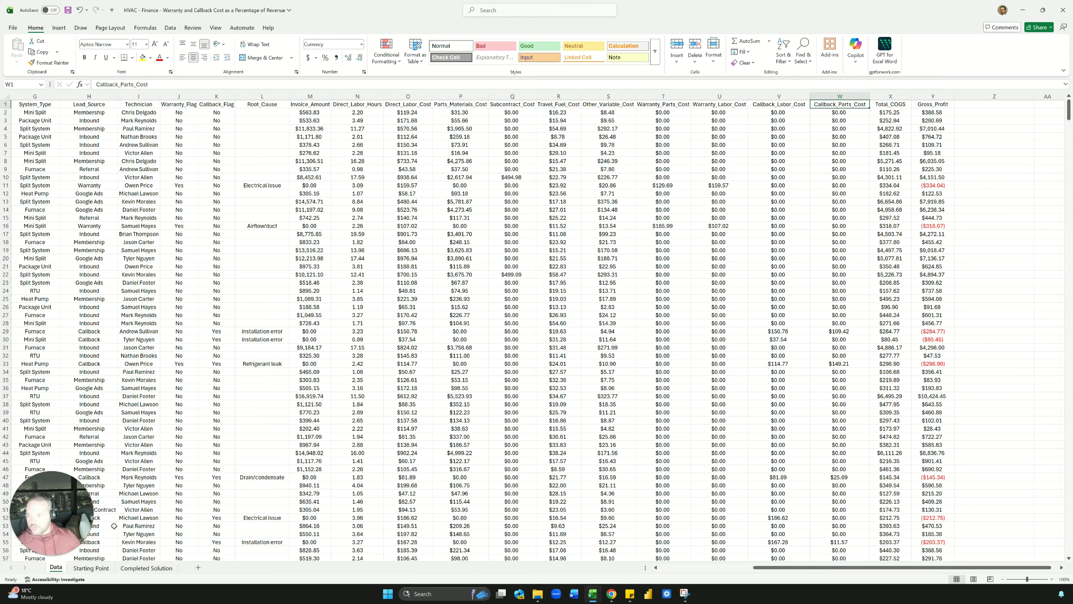
click(92, 568)
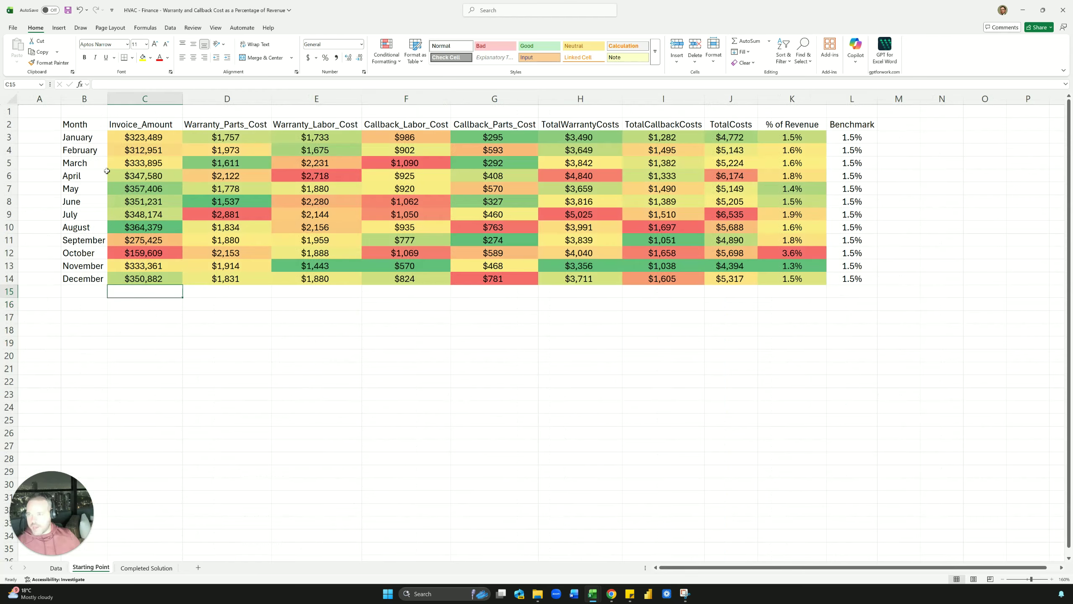
drag(92, 124, 144, 279)
drag(816, 127, 792, 279)
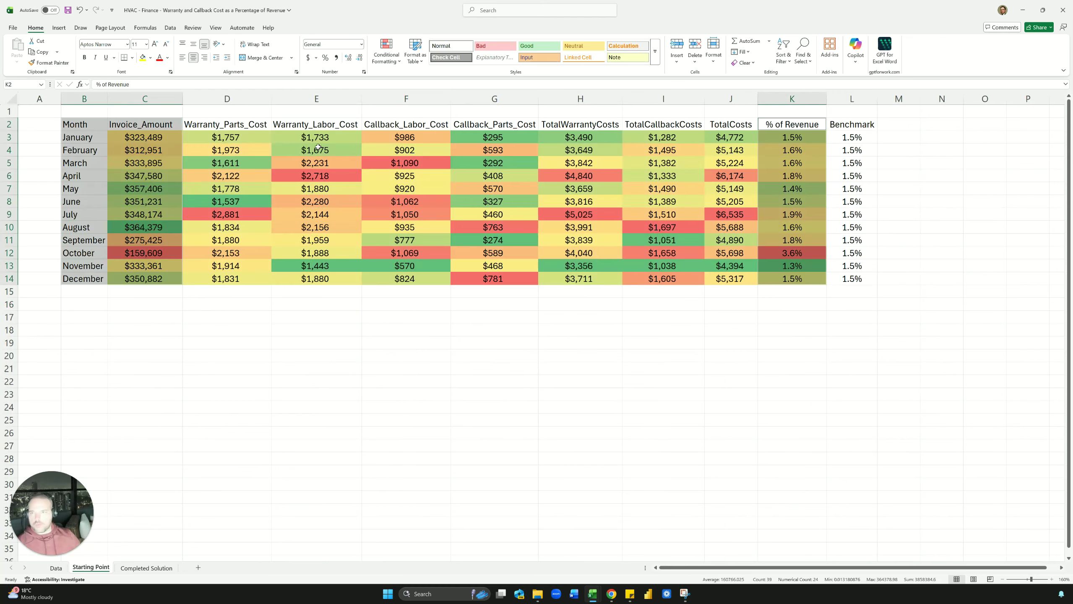
click(61, 29)
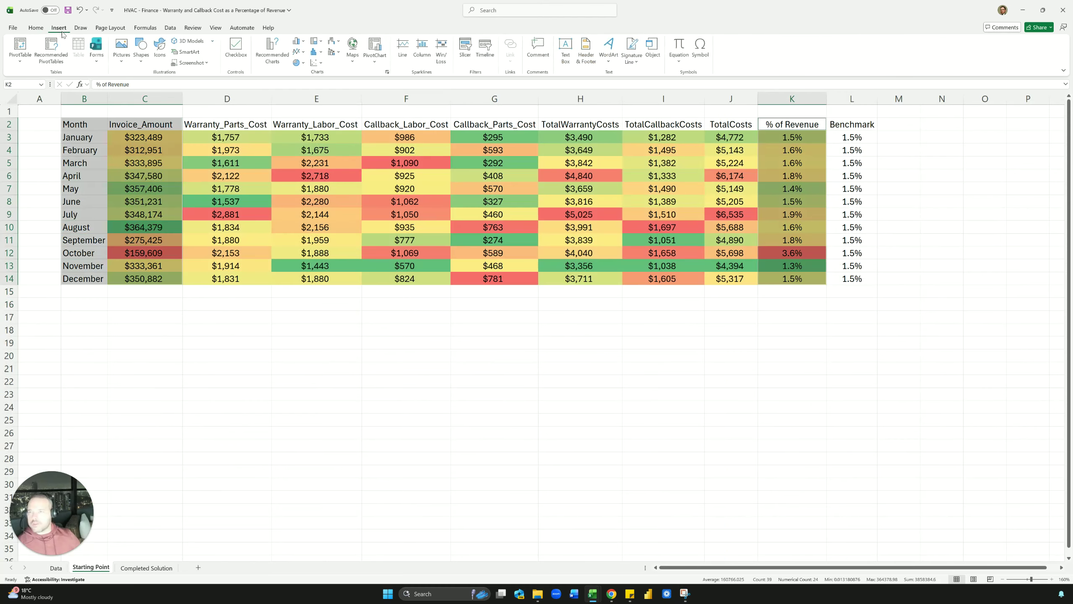
click(270, 52)
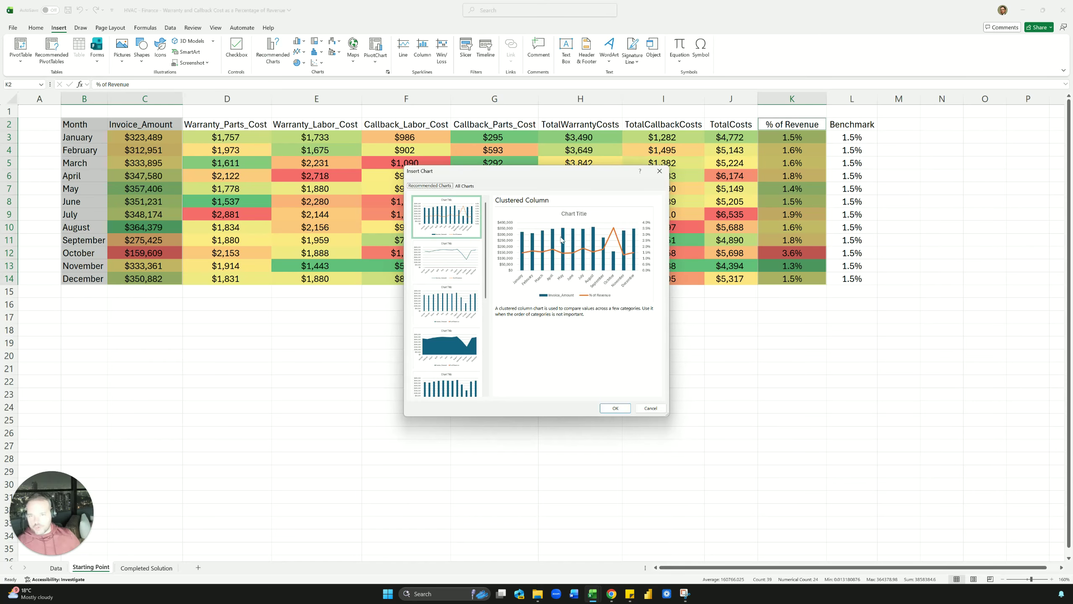
click(465, 186)
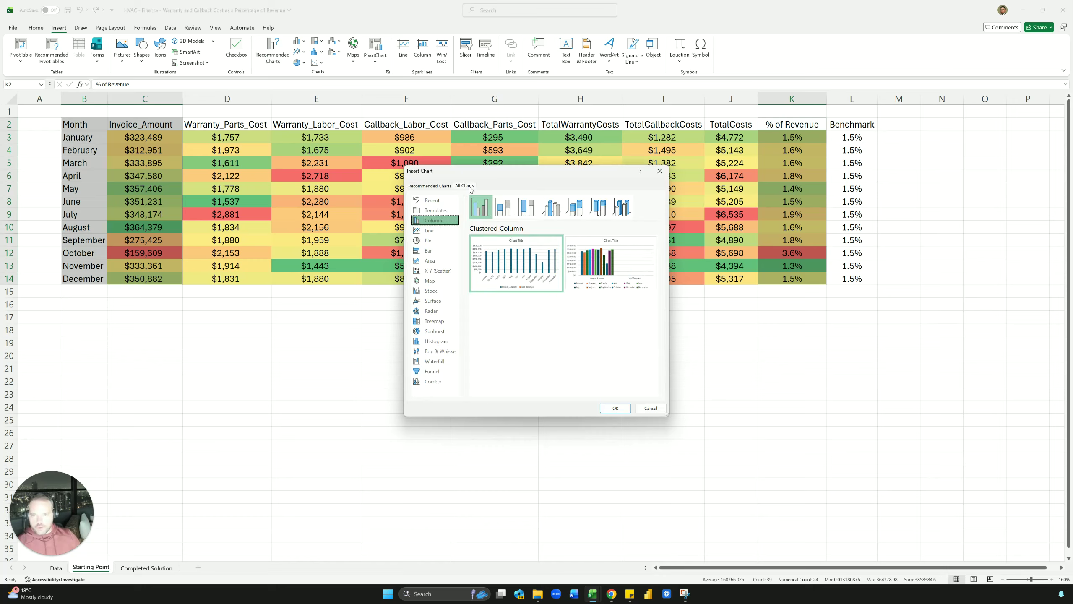
click(433, 383)
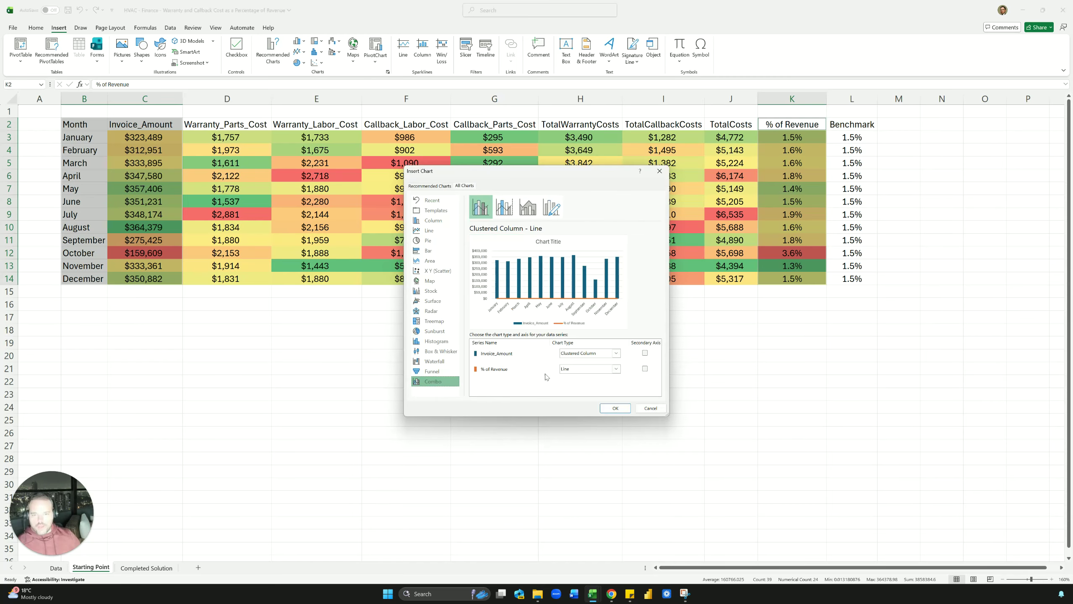
click(645, 369)
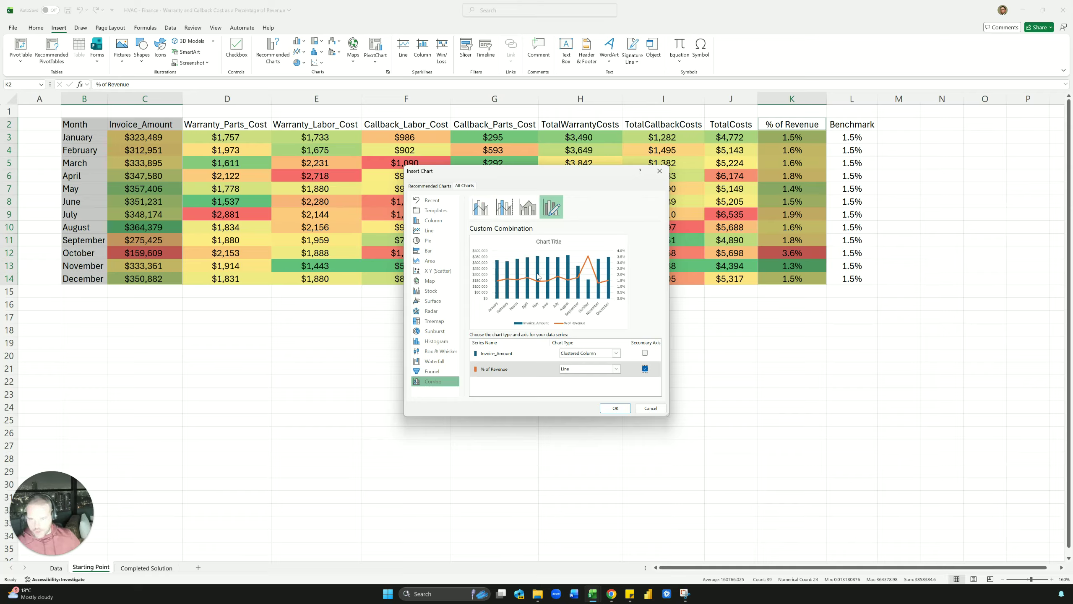
click(614, 408)
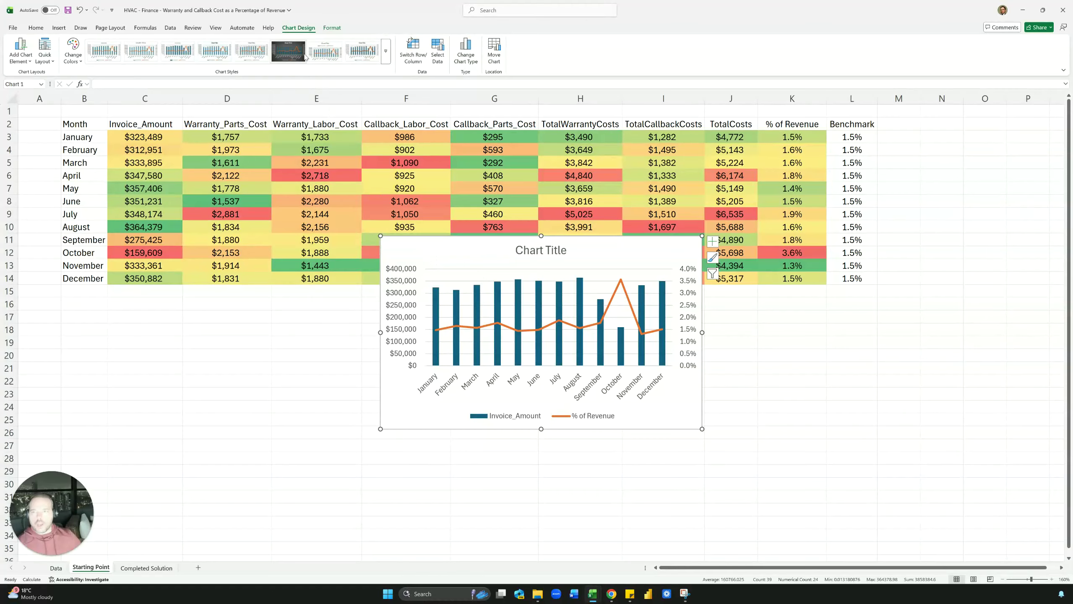
click(288, 51)
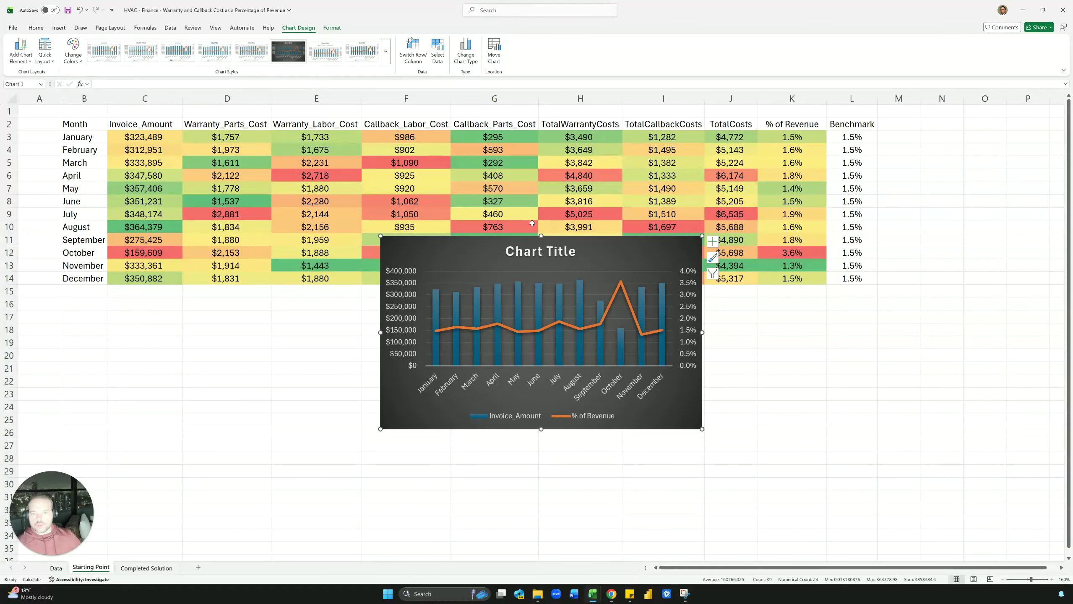
Title the combo chart "Warranty and Callback Costs as a % of Revenue"
triple_click(544, 245)
text(Wa)
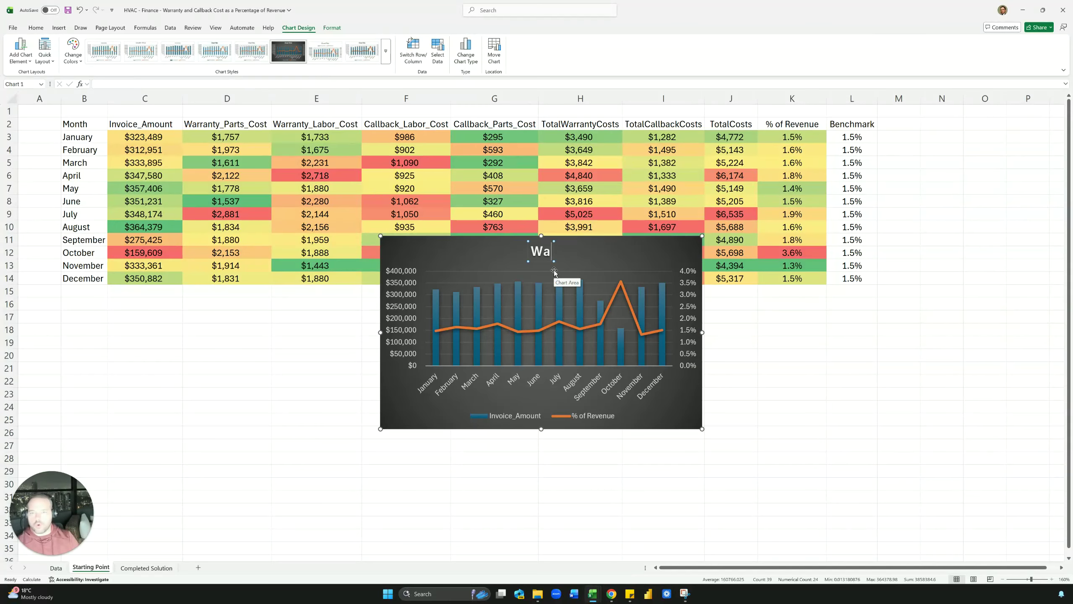
text(rranty an)
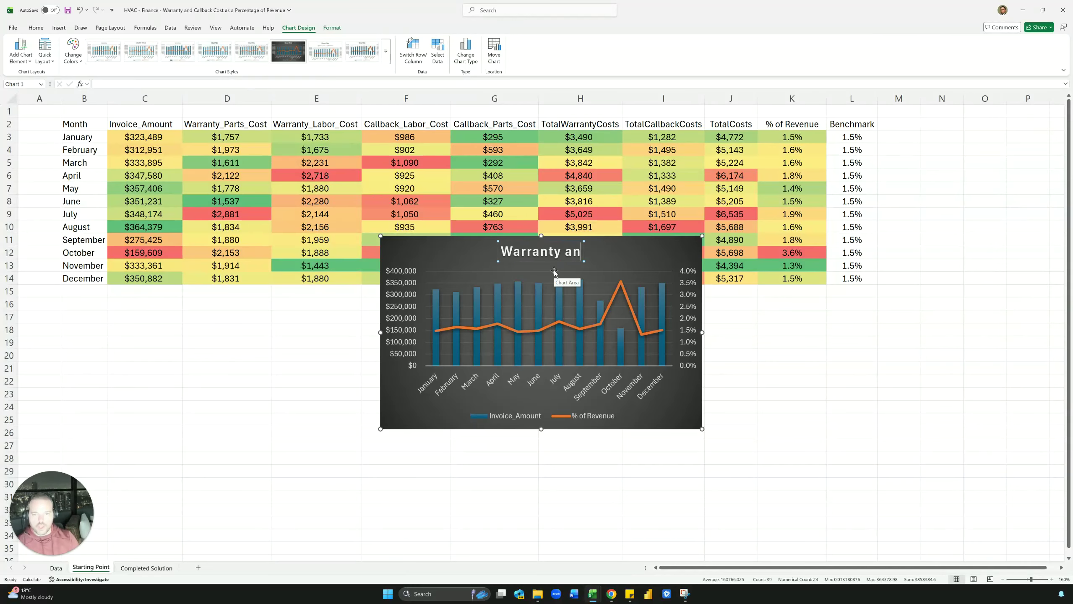
text(d Callback Cost)
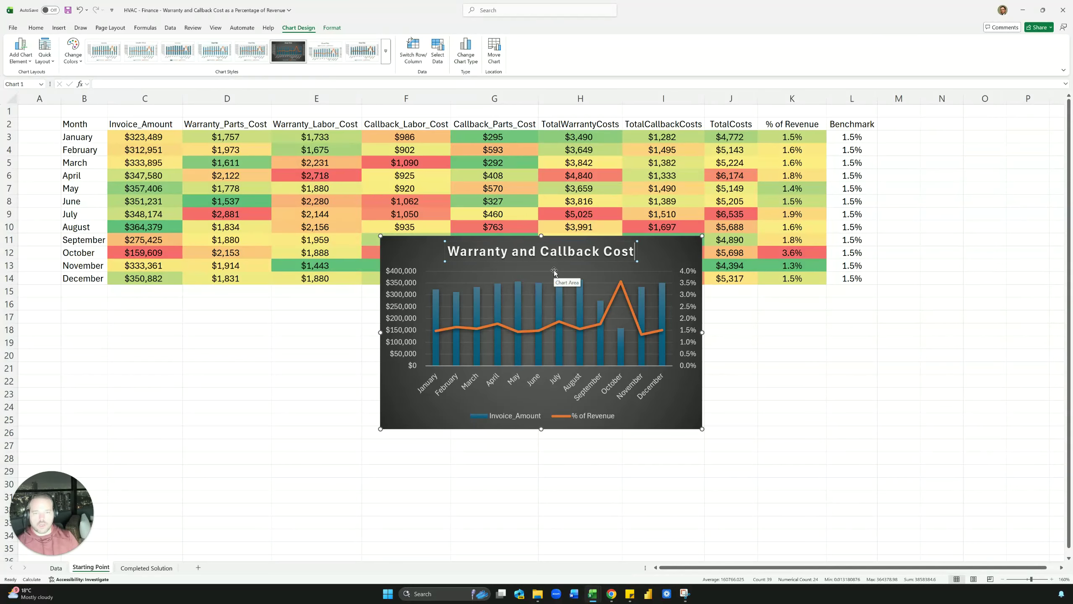
text(s as a % of Revenue)
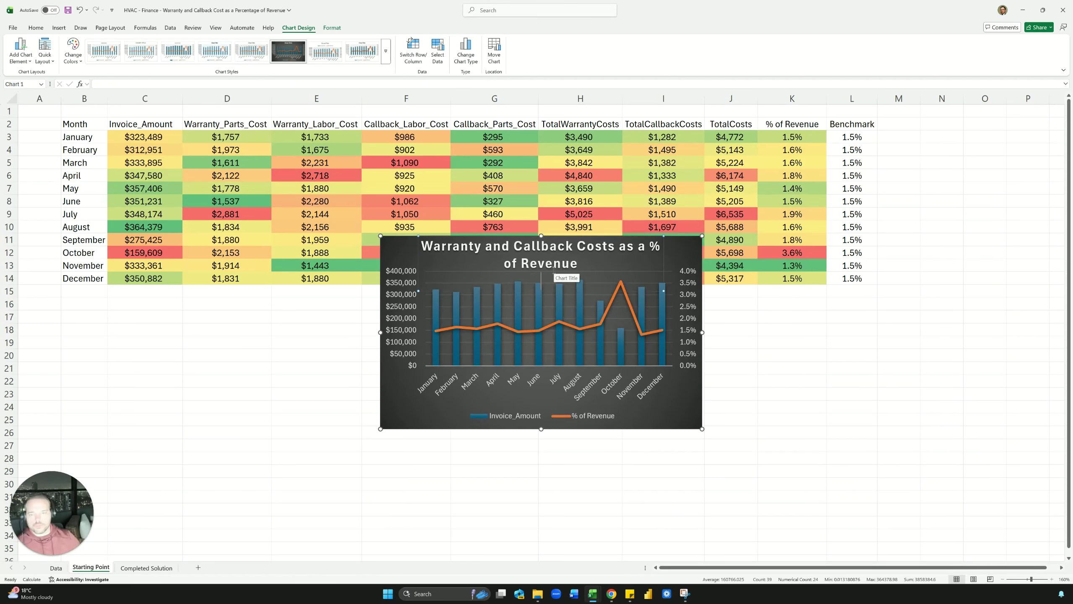
click(736, 317)
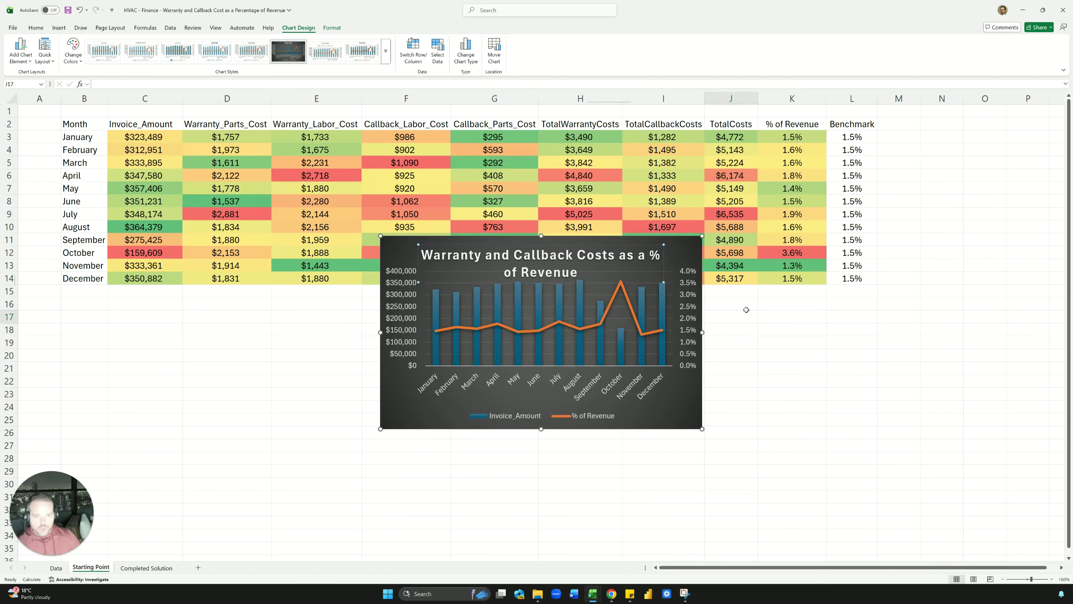
Reduce the chart title's font size two steps so that it fits on one line
click(541, 254)
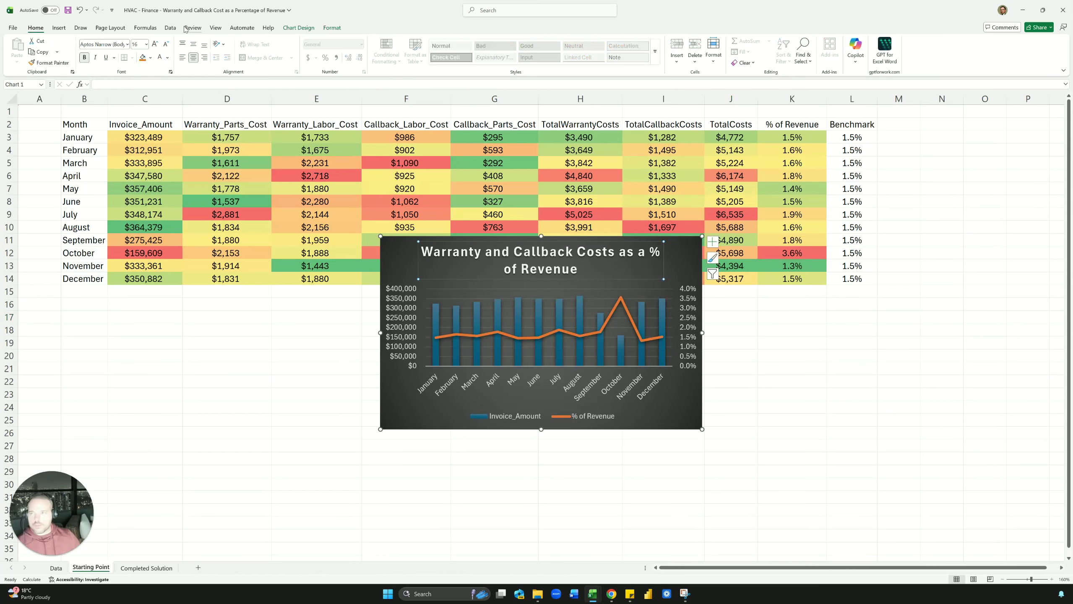
click(168, 44)
click(168, 44)
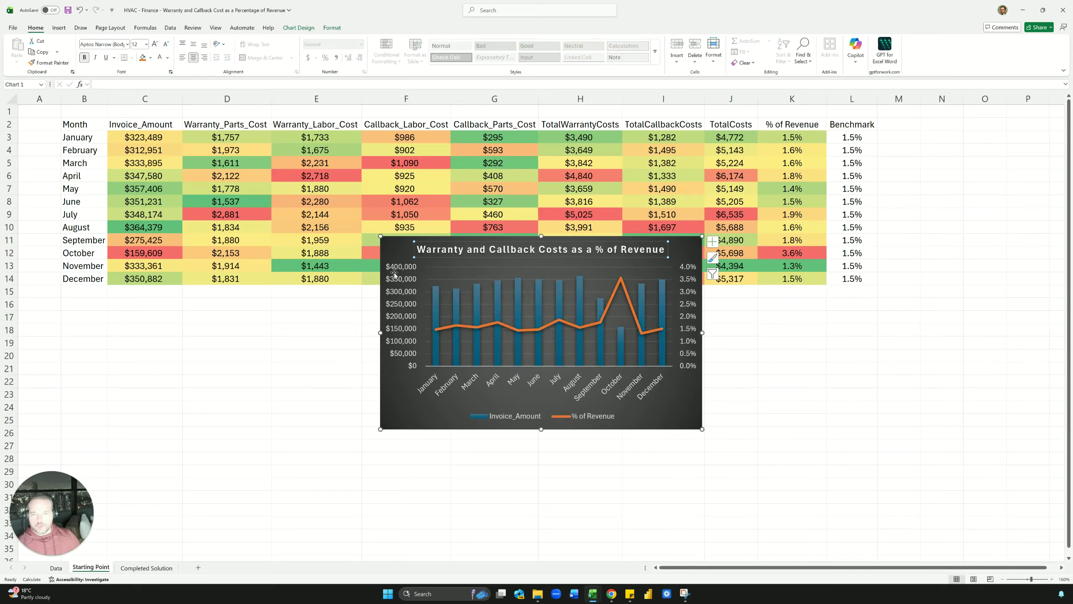
click(802, 316)
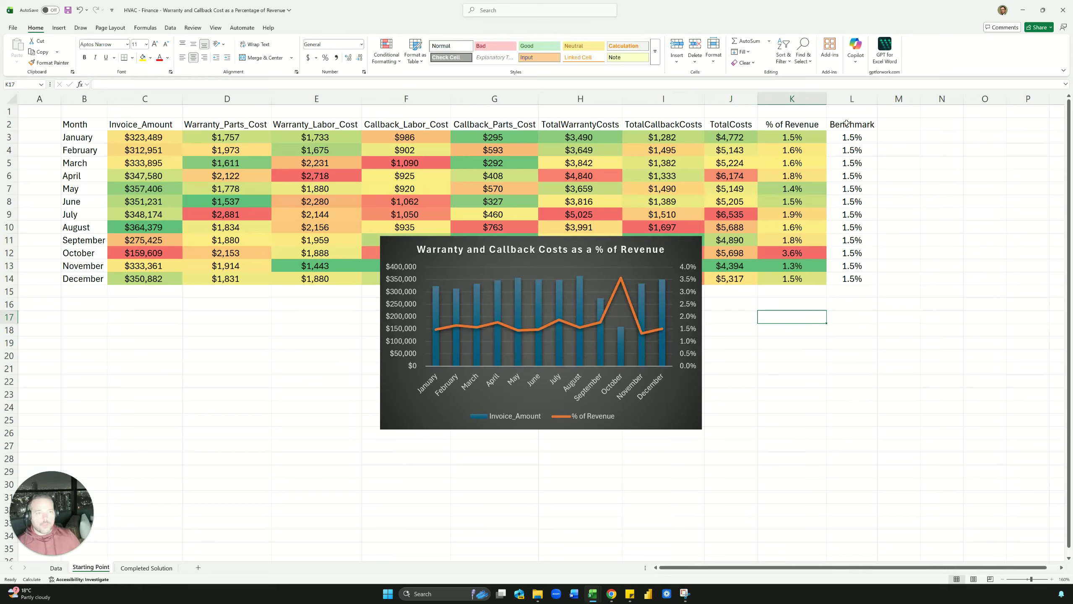
Copy the Benchmark column L2:L14 and paste it into the combo chart as a new series
drag(846, 123, 852, 278)
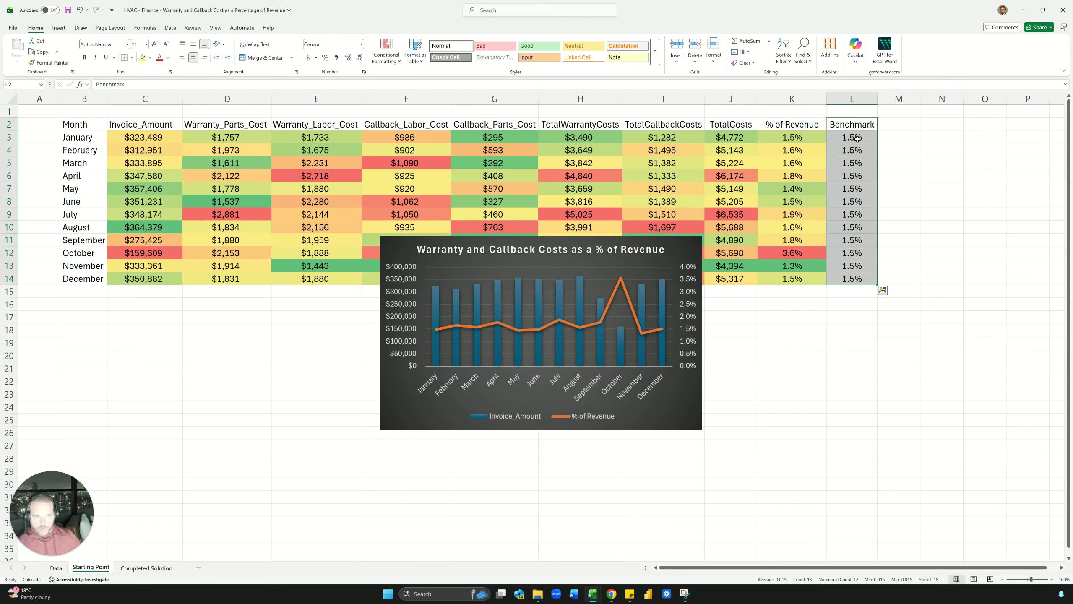
key(ctrl+c)
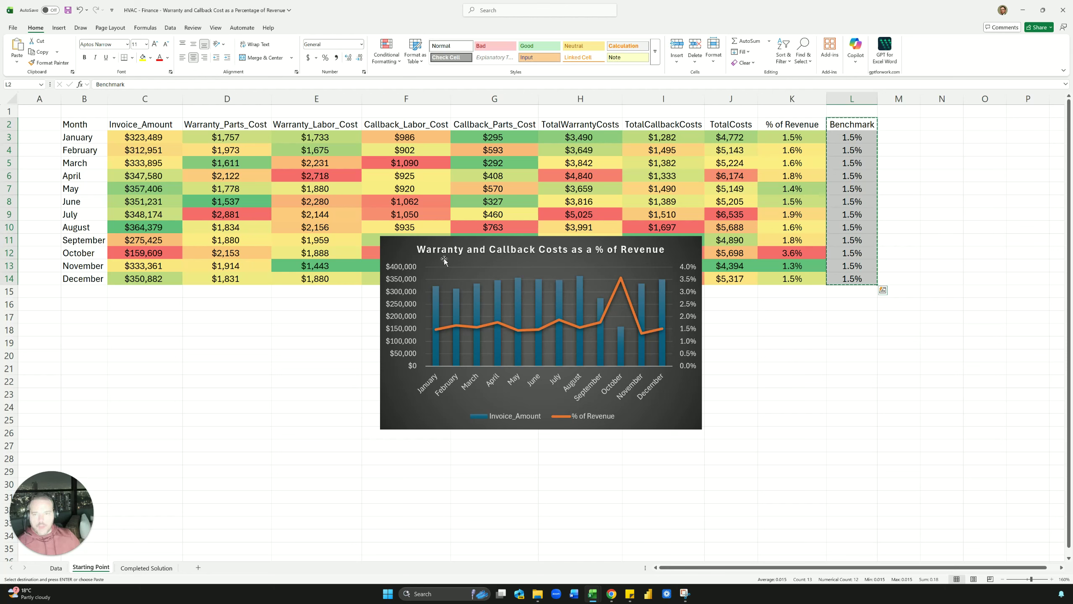
click(403, 246)
key(ctrl+v)
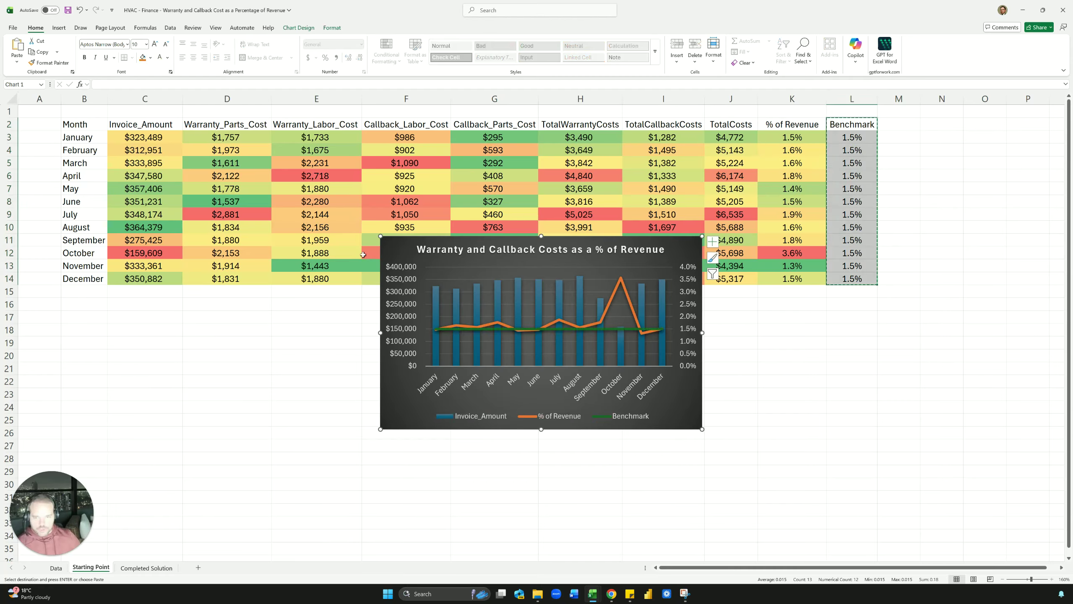
Format the chart's Benchmark series as a solid-color light gray line with a dashed dash type
double_click(548, 330)
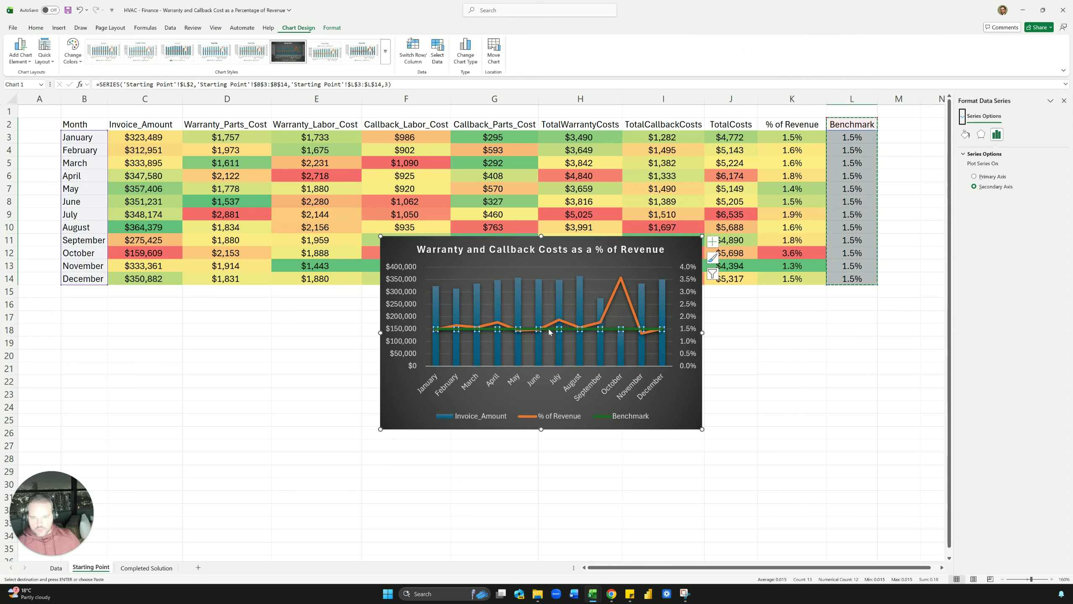
click(964, 135)
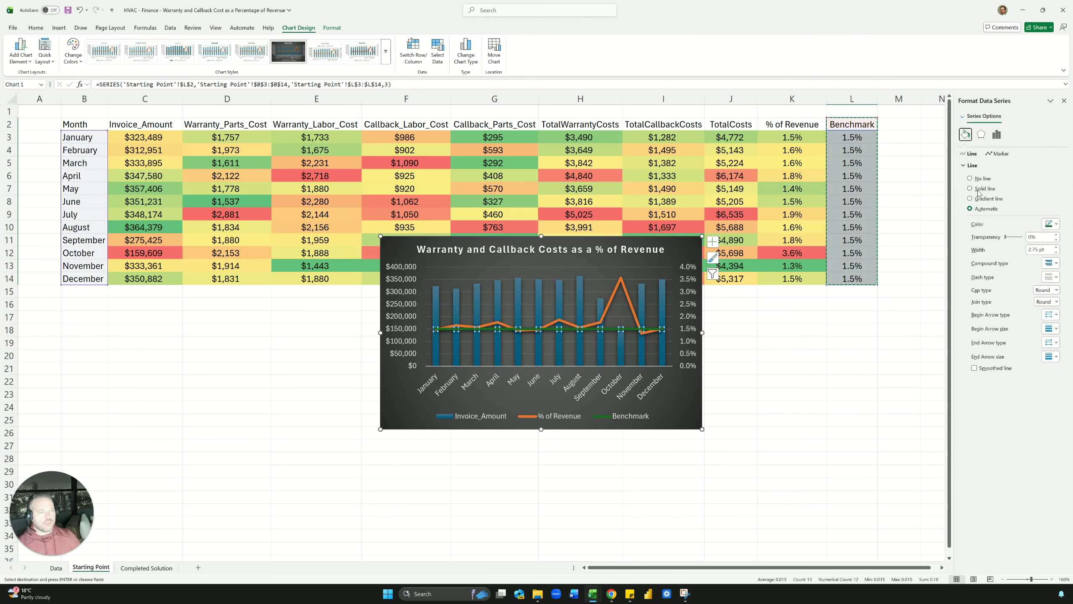
click(978, 190)
click(1051, 223)
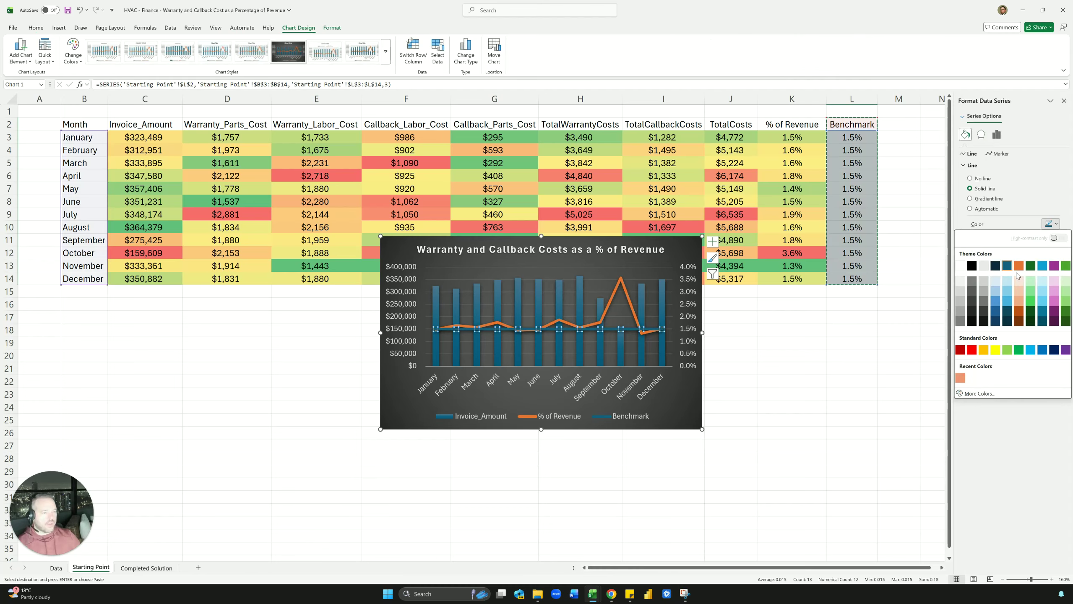
click(983, 291)
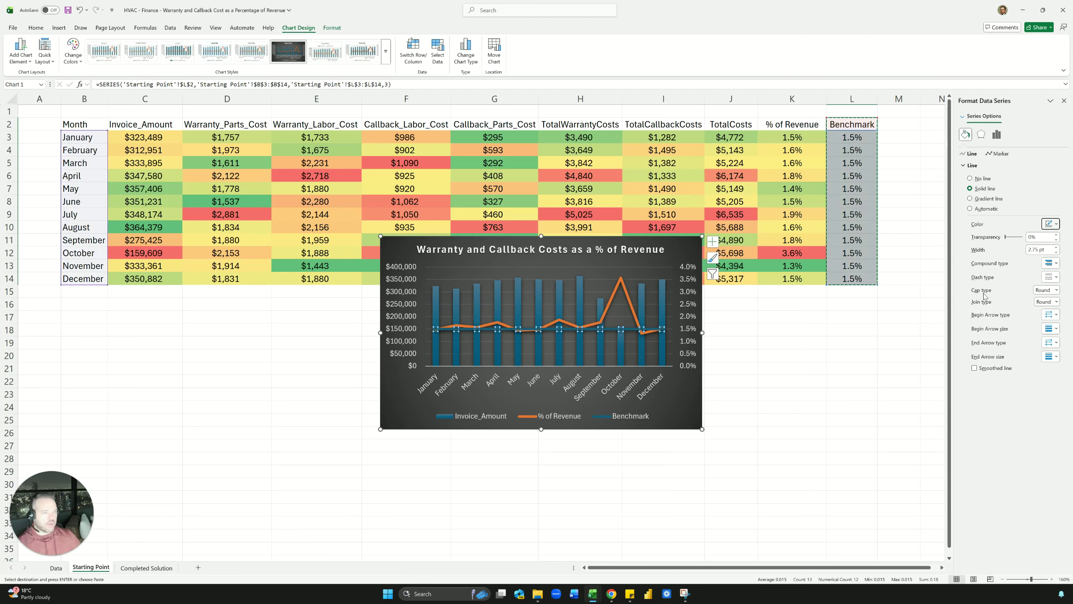
click(1050, 277)
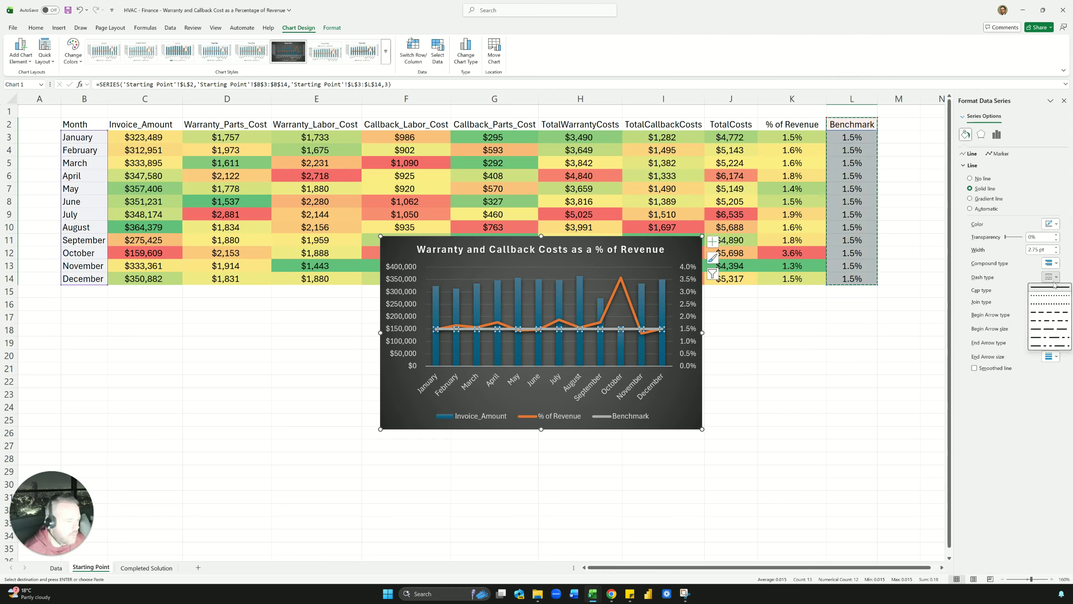
click(1052, 313)
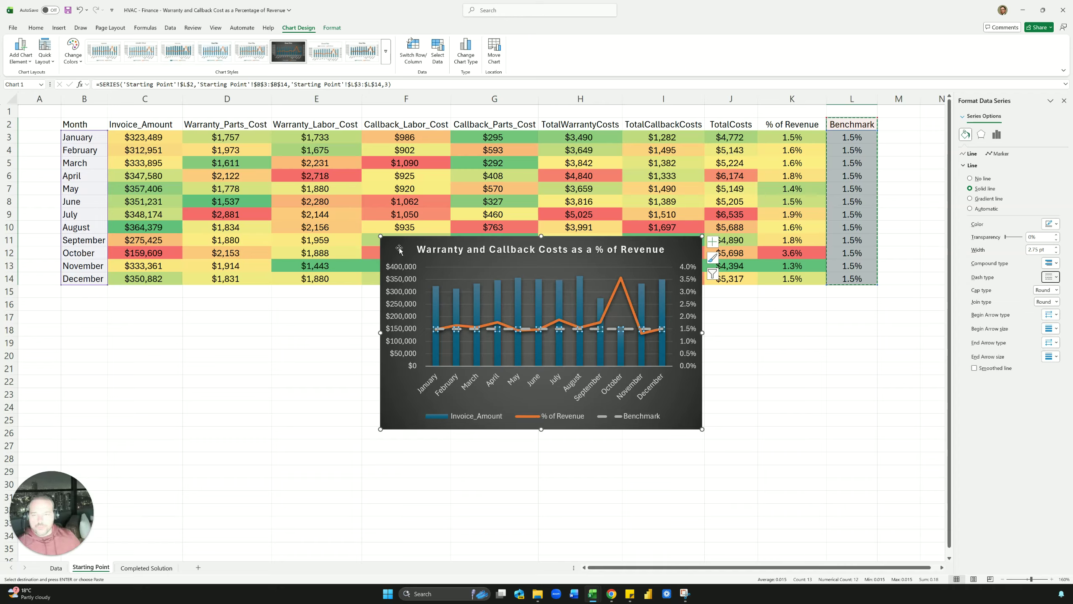
Shift the chart down and to the left, and add data labels to its % of Revenue line
drag(400, 250, 271, 280)
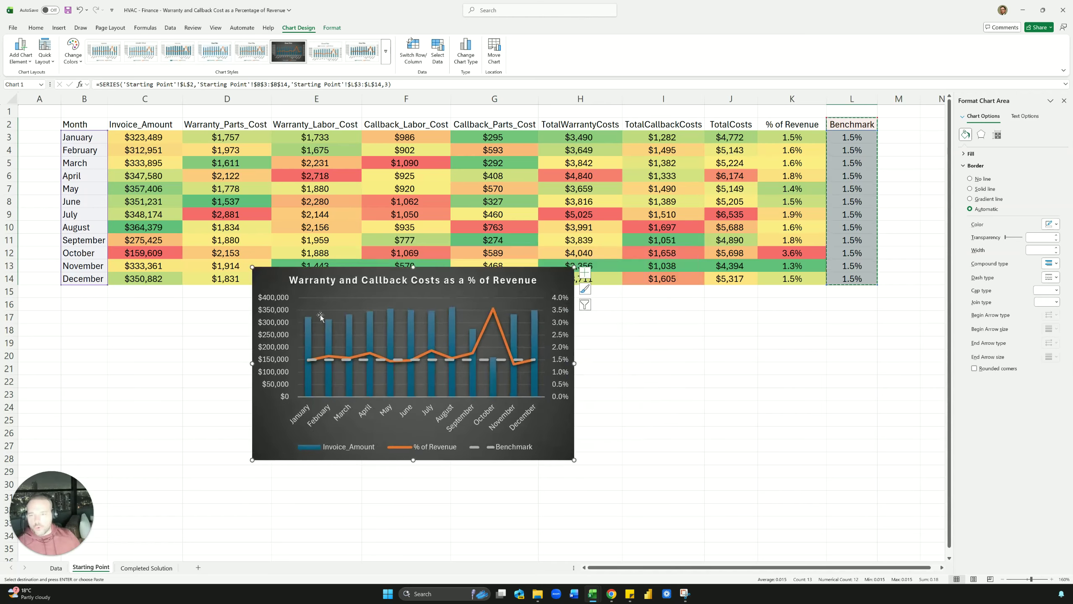
click(364, 357)
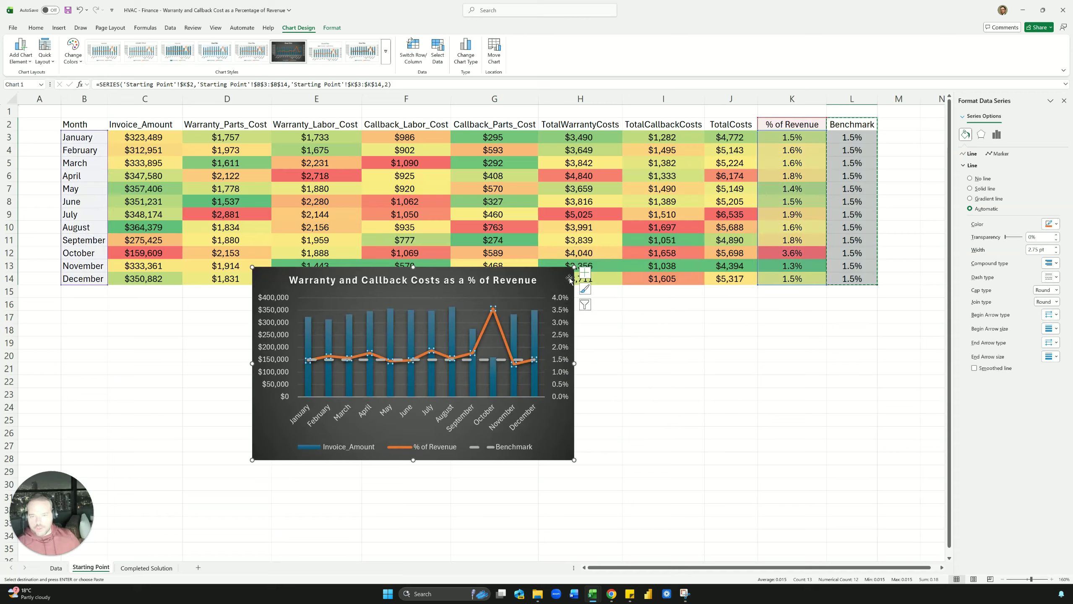
click(585, 272)
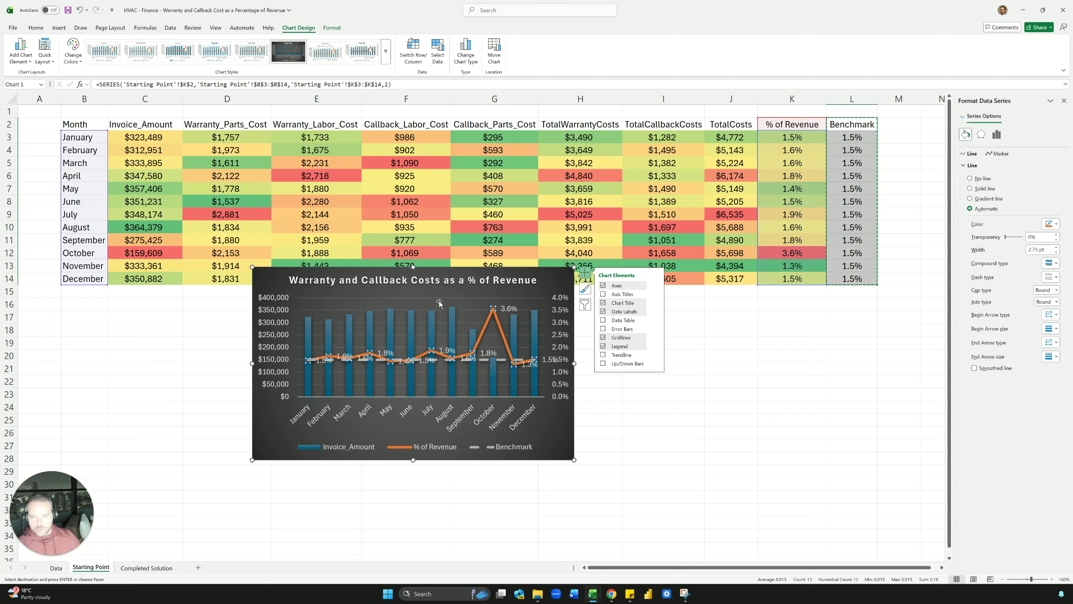
Raise the January and February % of Revenue labels above the line and move the chart below the table, starting around row 17
click(342, 358)
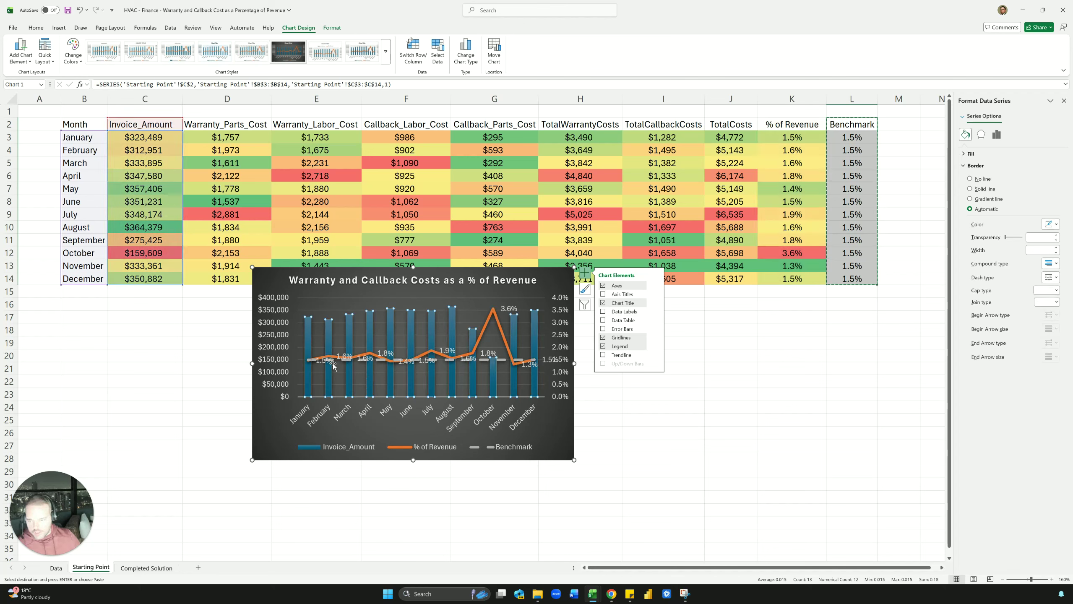
click(324, 362)
click(318, 357)
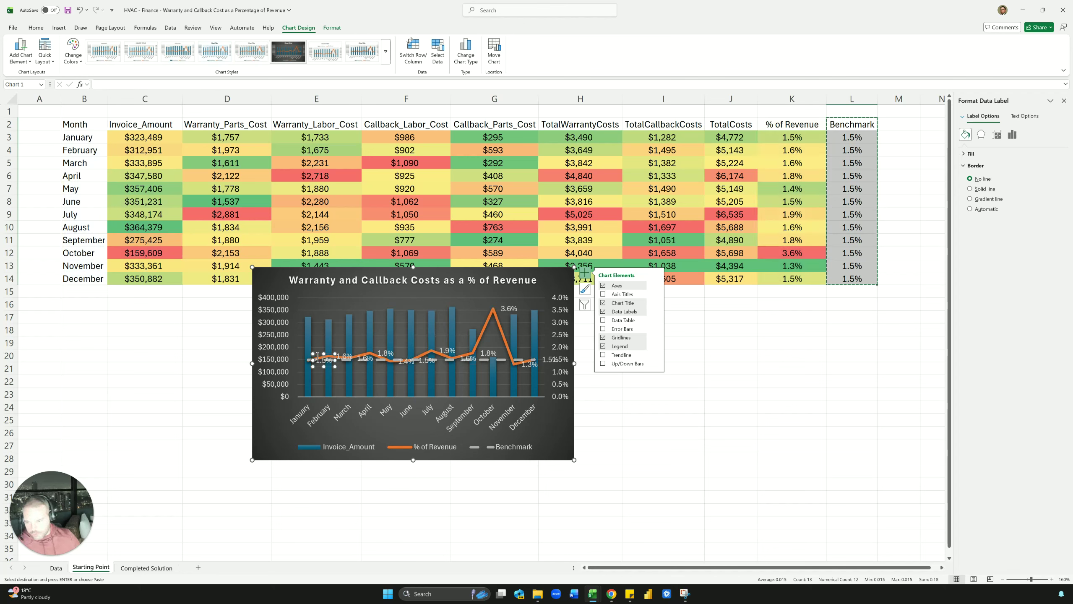
drag(318, 353, 308, 343)
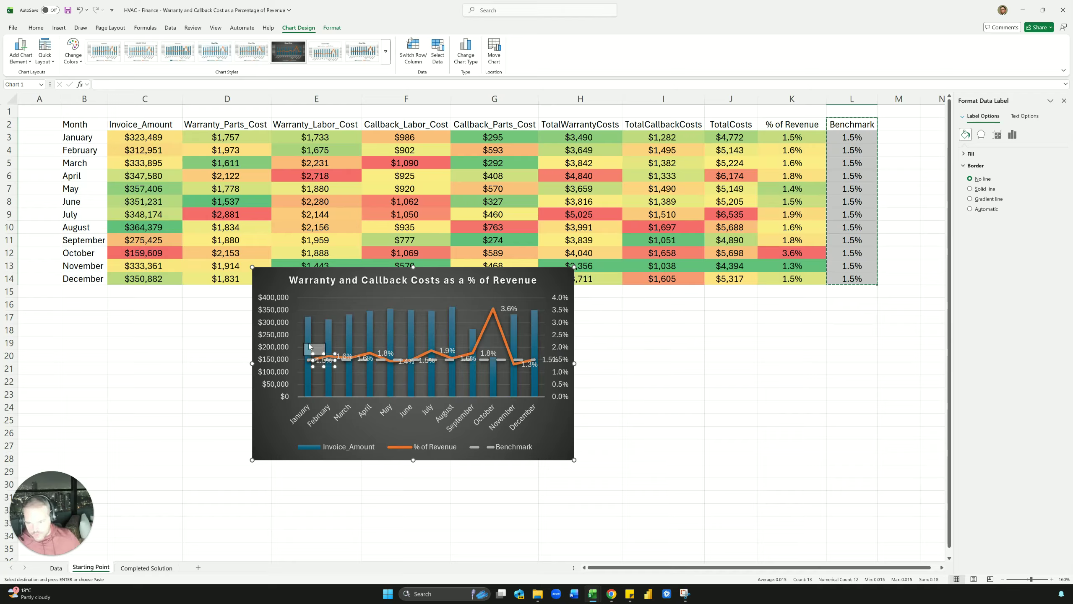
click(328, 372)
click(344, 355)
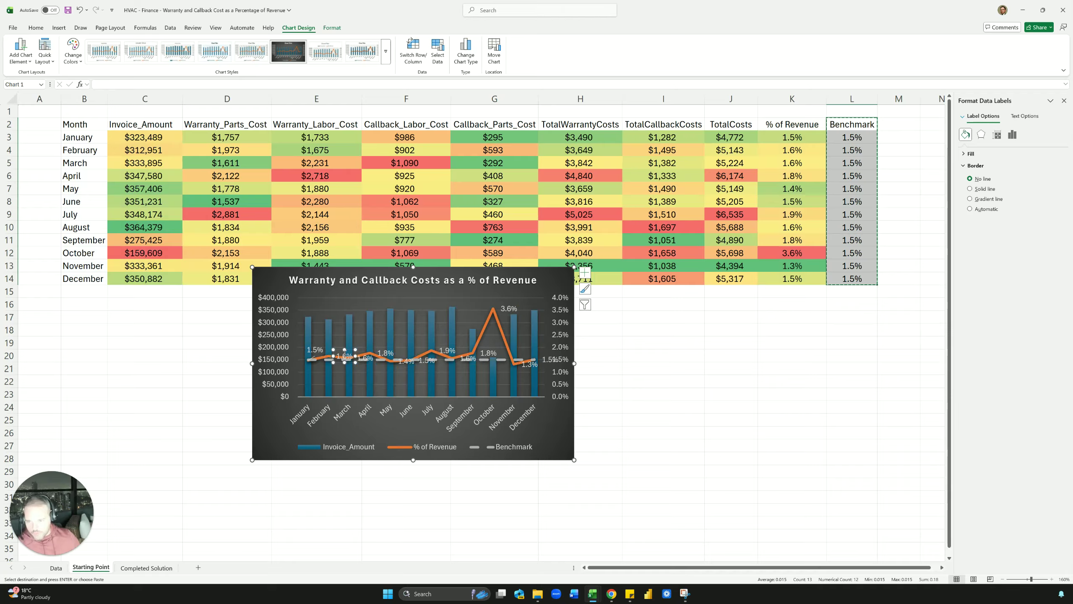
drag(339, 349, 335, 339)
click(353, 357)
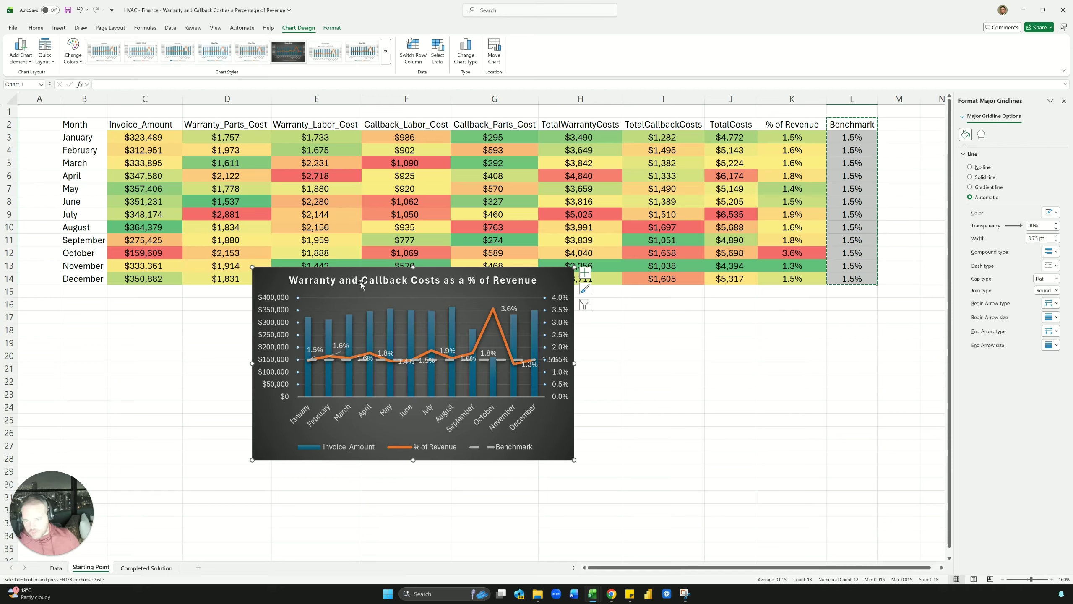
drag(269, 312, 267, 361)
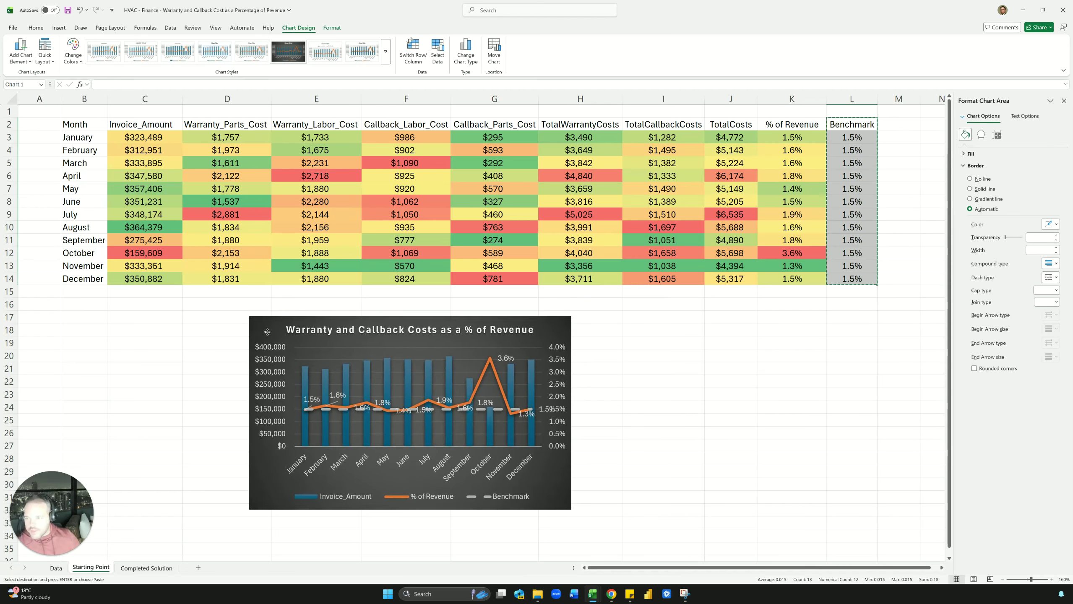
Enter the row label Trend in B15 below December
click(99, 294)
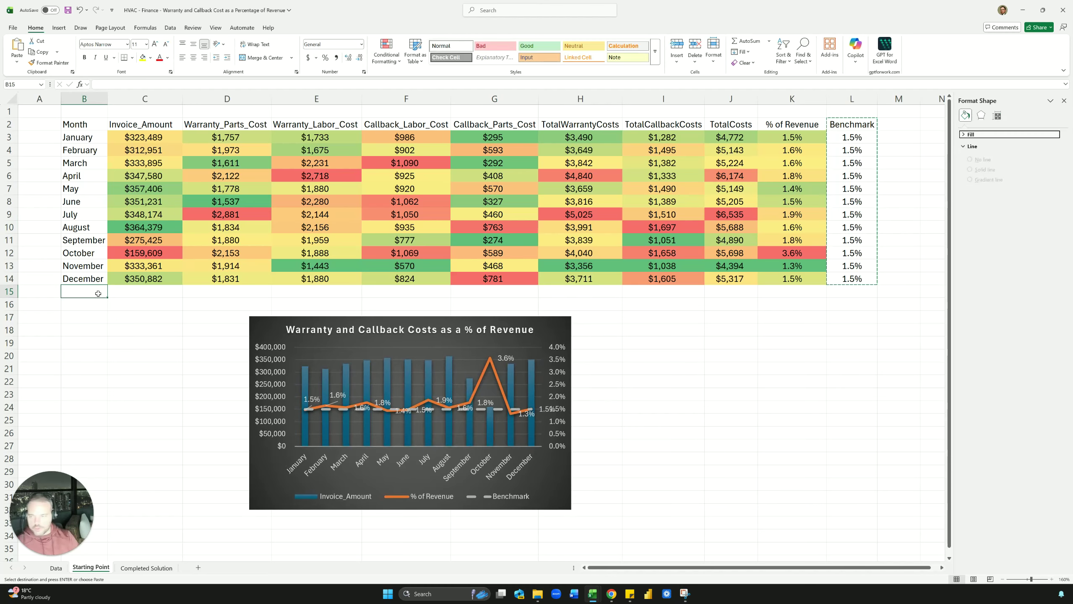
text(Tr)
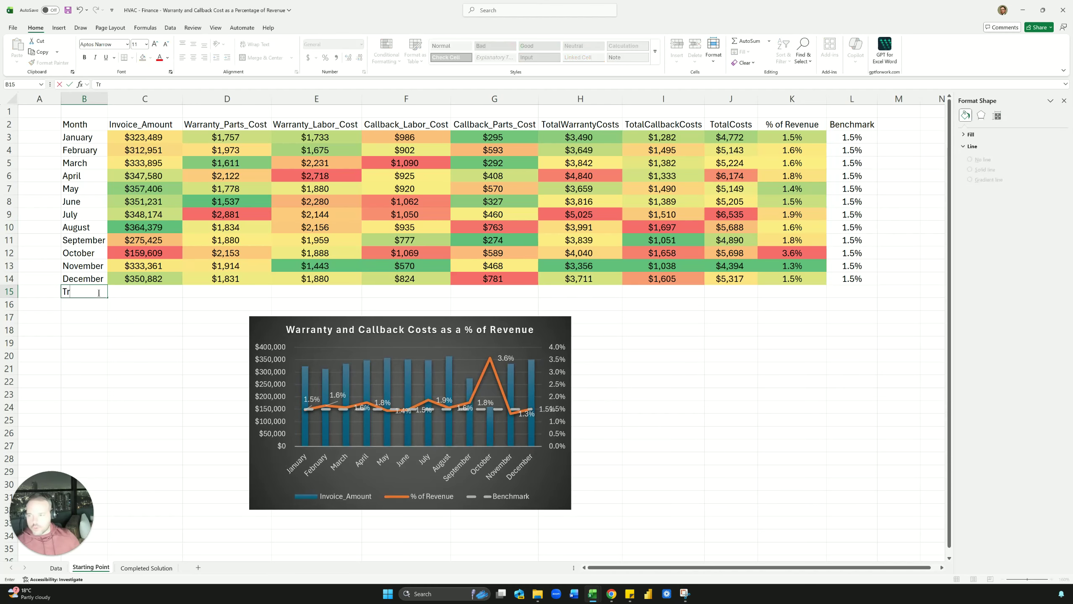
text(end)
key(Tab)
key(Up)
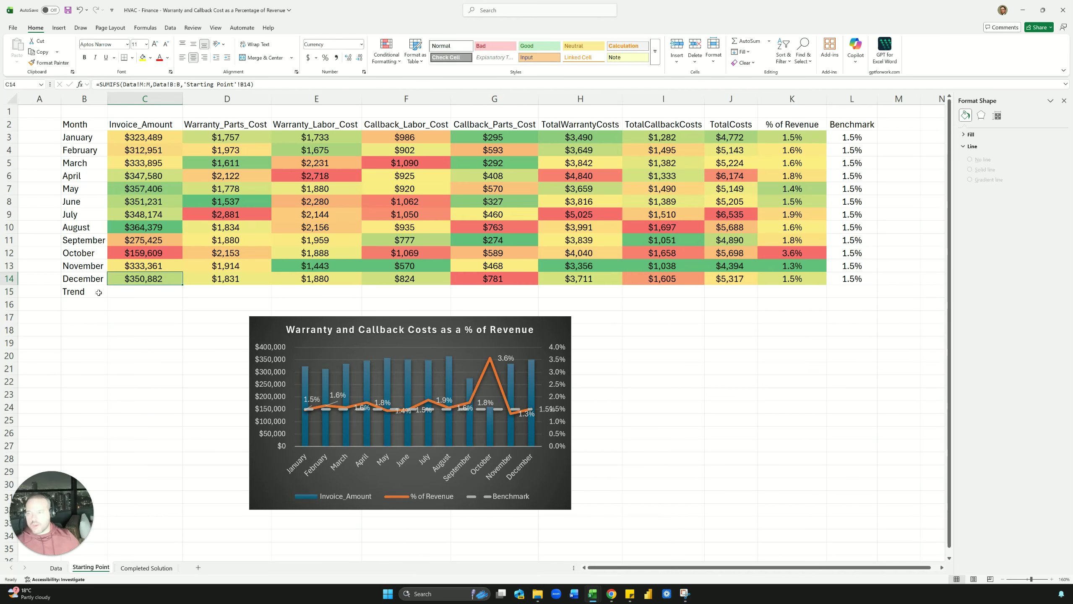
Check the trend row in Completed Solution, then insert a line sparkline in C15 of Starting Point from data range C3:C14
click(138, 568)
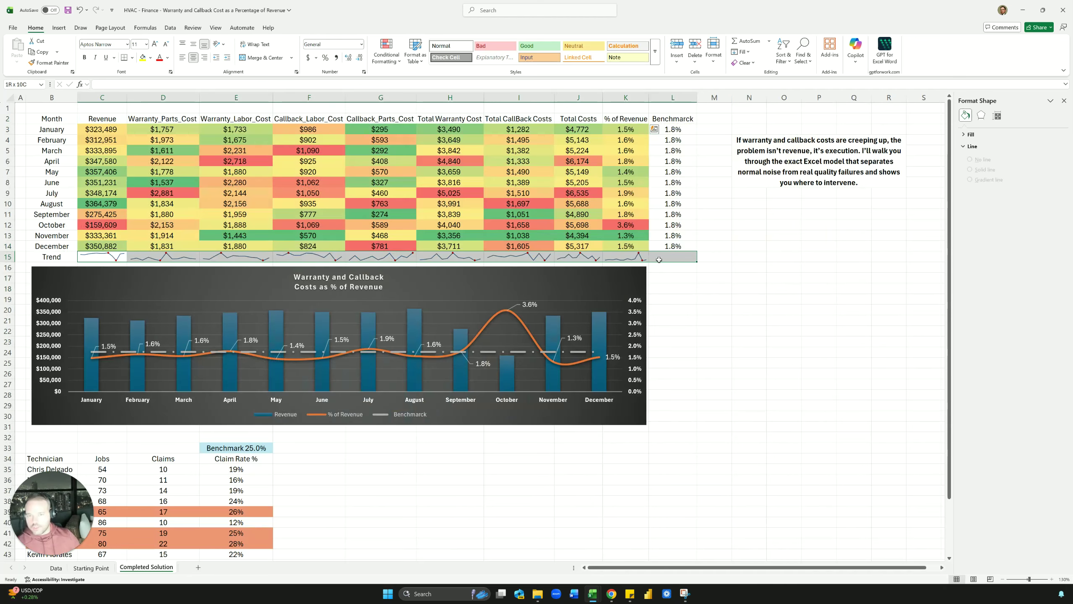
click(685, 255)
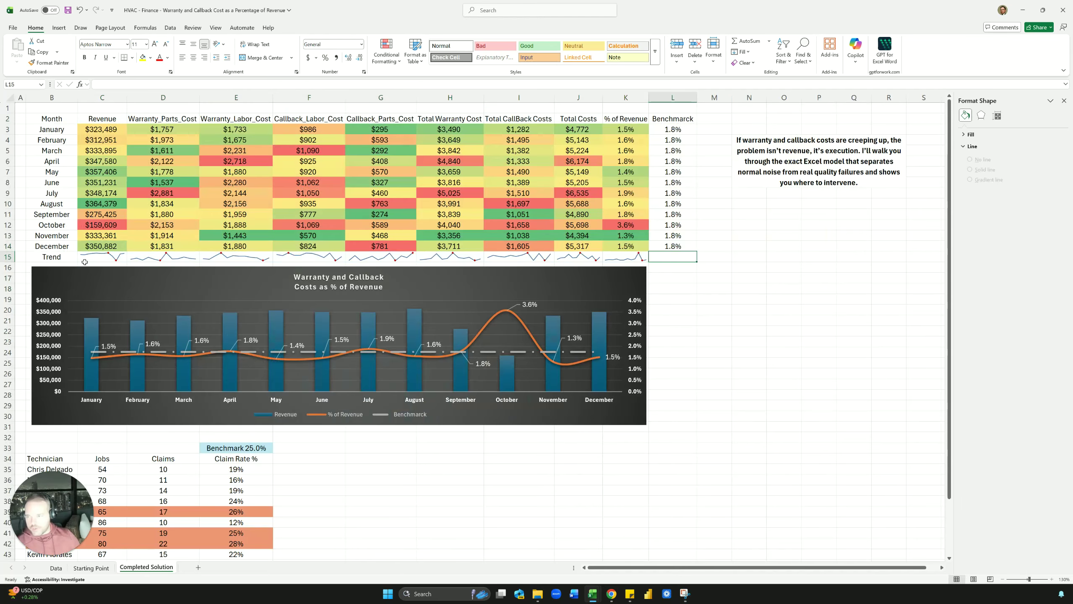
click(90, 569)
click(170, 290)
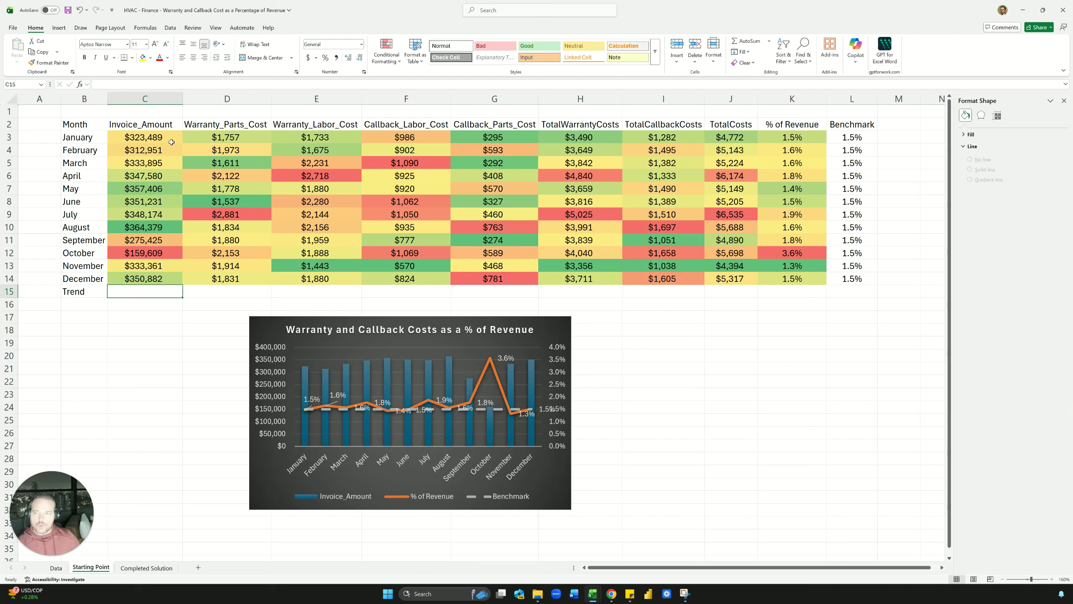
drag(171, 142, 151, 281)
click(149, 293)
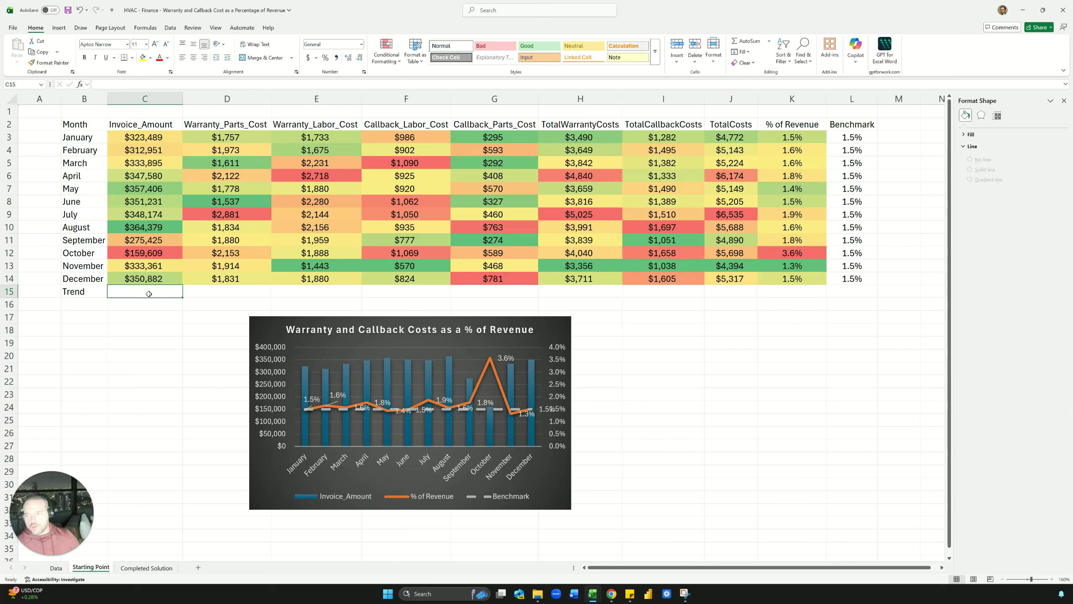
click(64, 29)
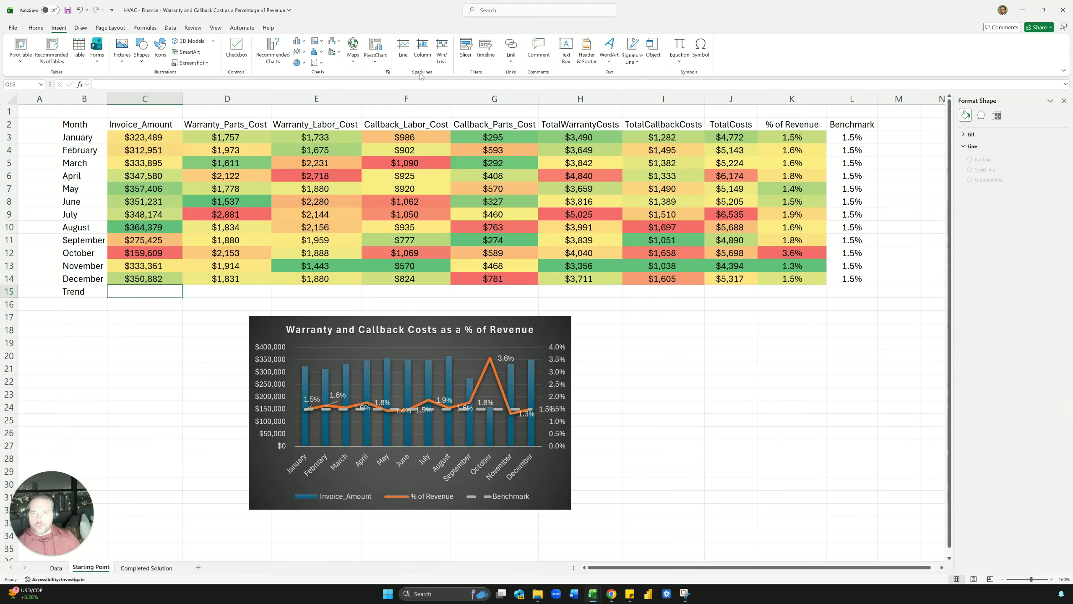
click(403, 49)
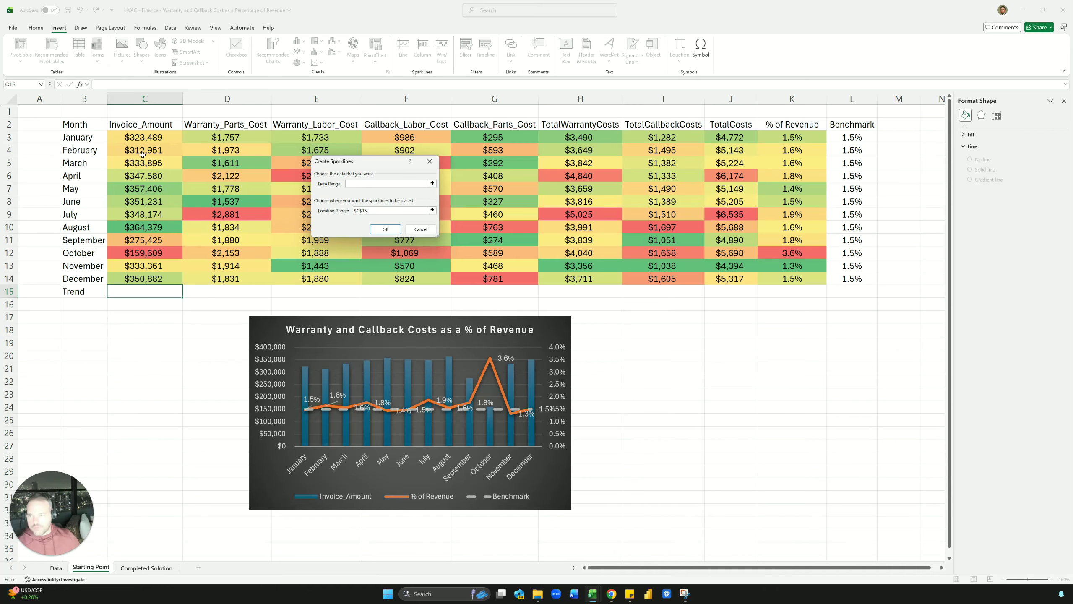
drag(139, 136, 138, 278)
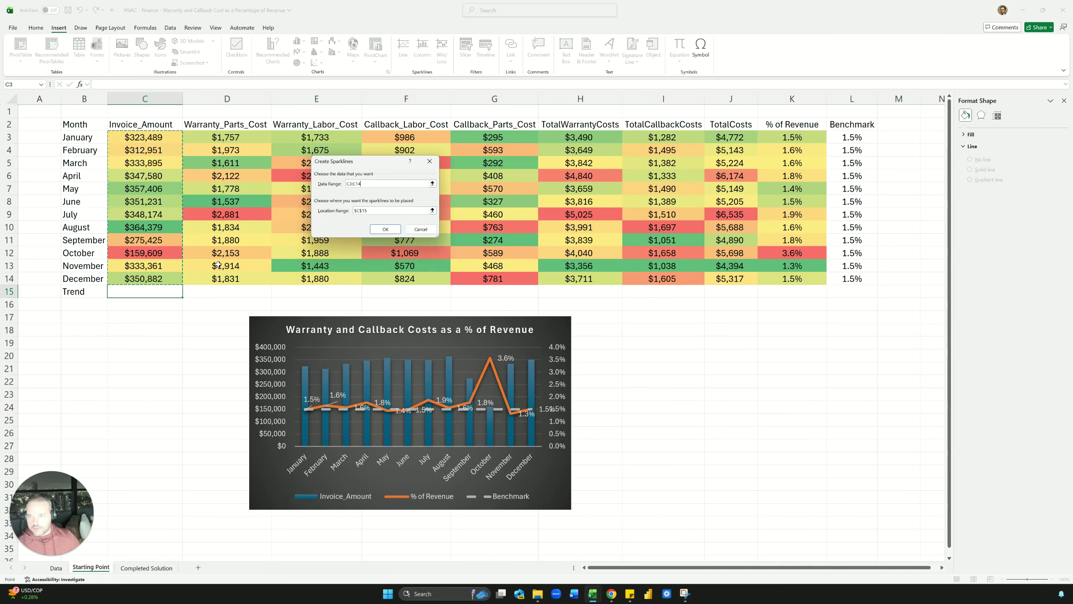
click(385, 230)
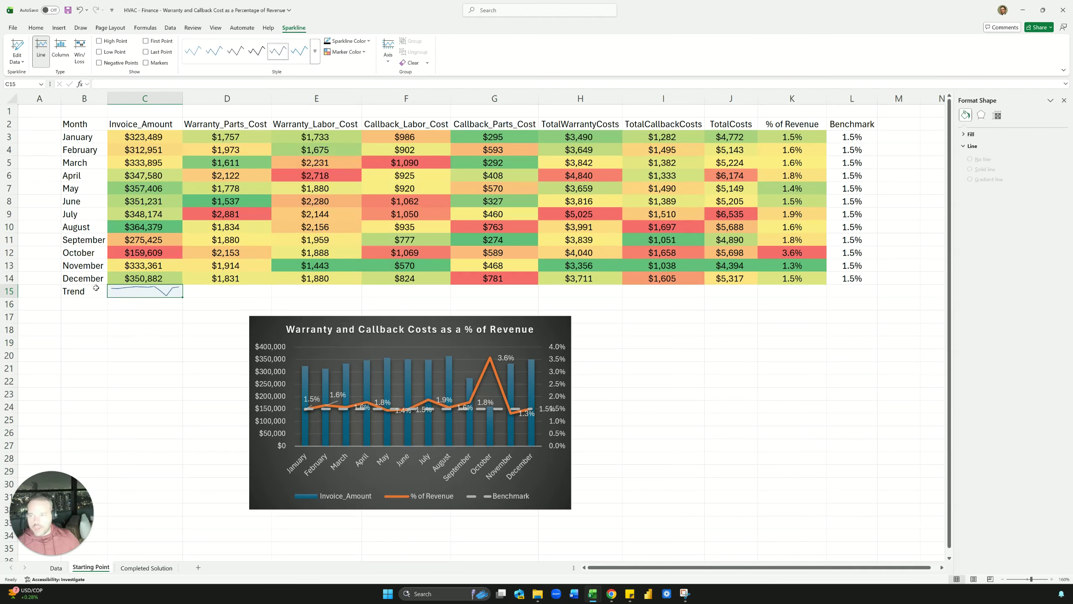
Mark the high and low points on the C15 sparkline and fill it across the Trend row through K15
click(100, 41)
click(169, 311)
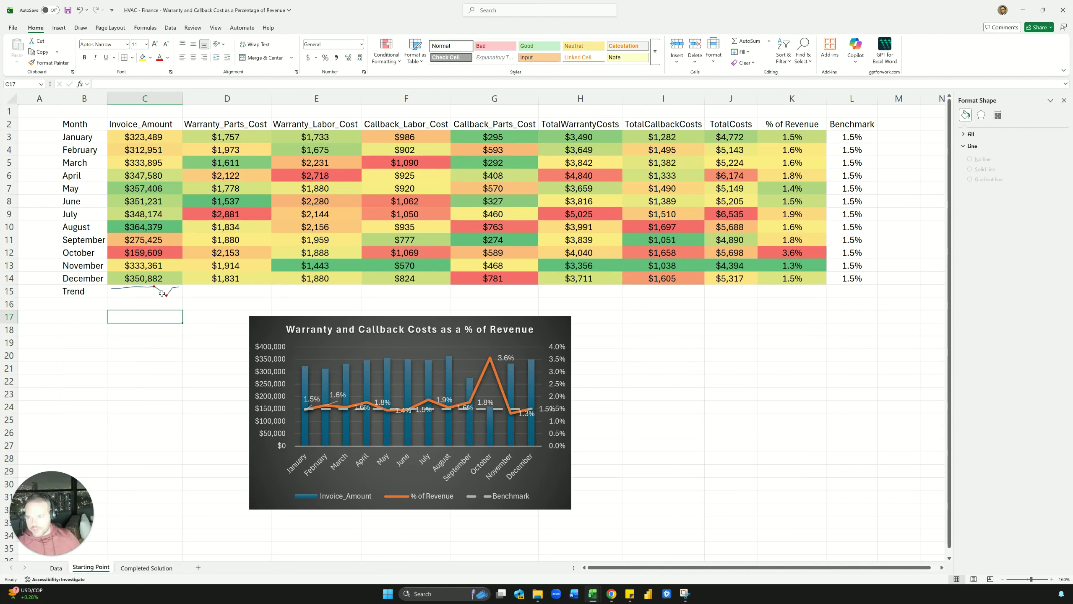
click(162, 294)
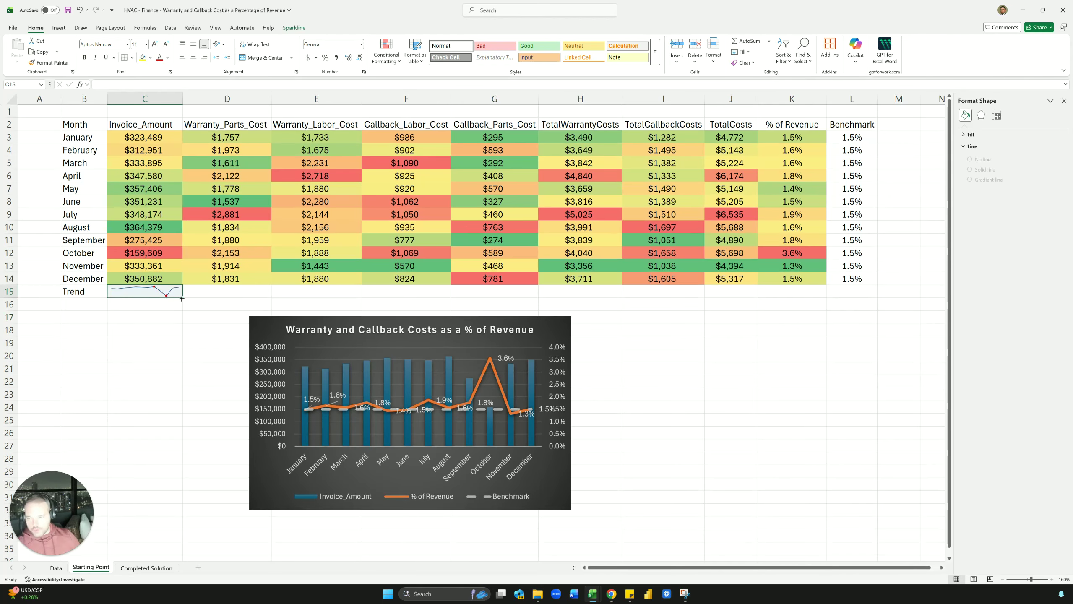
drag(182, 299, 813, 309)
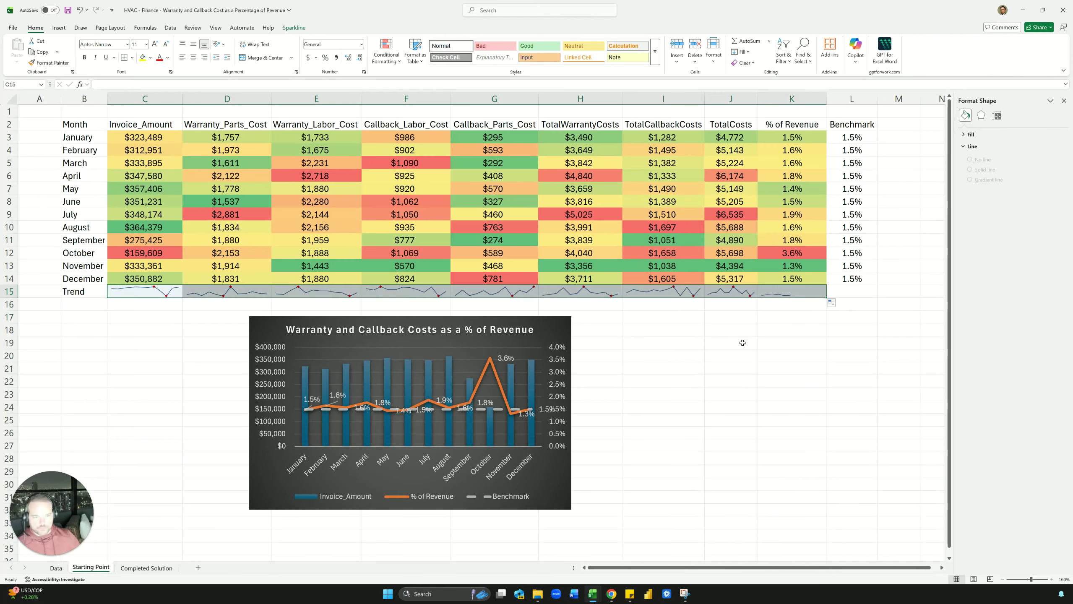
click(740, 343)
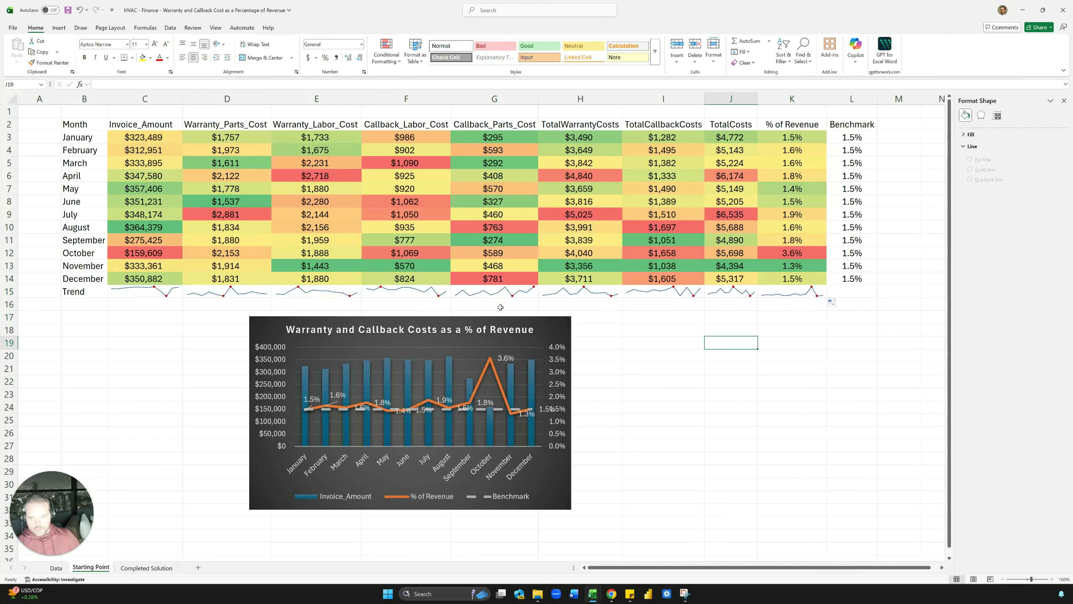
Move the chart directly below the Trend row and widen it to span columns B to L, rows 16 to 29
scroll(144, 325, down, 1)
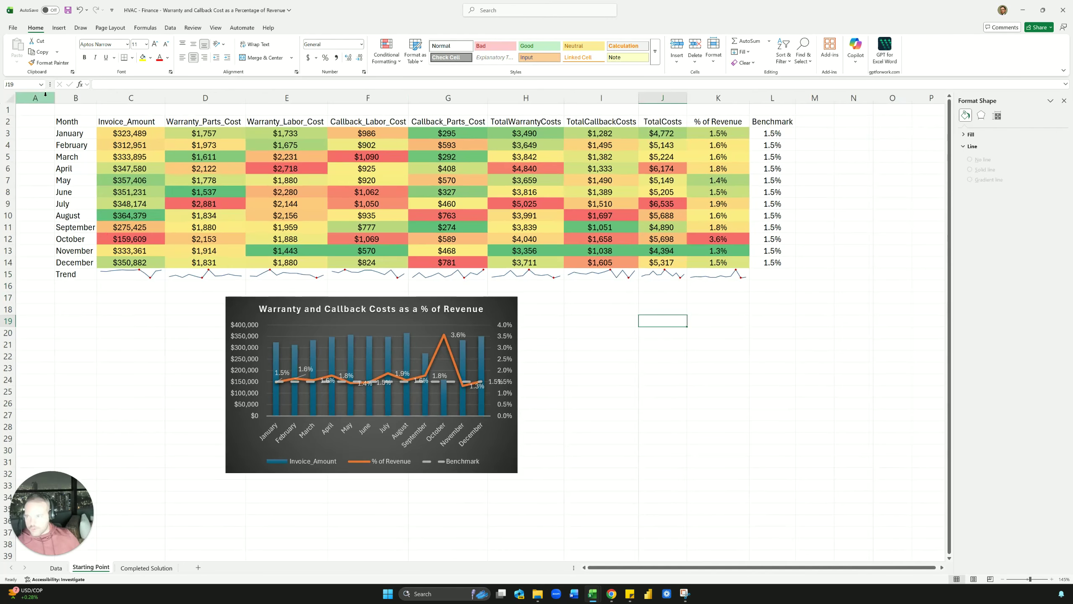
click(231, 301)
drag(587, 292, 57, 287)
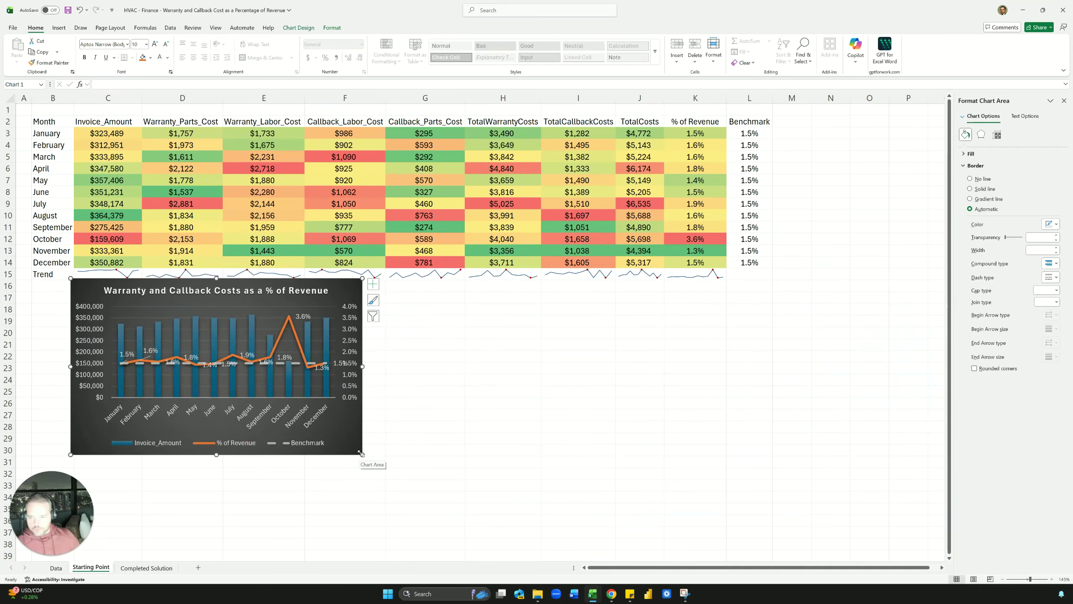
drag(360, 454, 771, 434)
drag(761, 279, 745, 286)
click(808, 274)
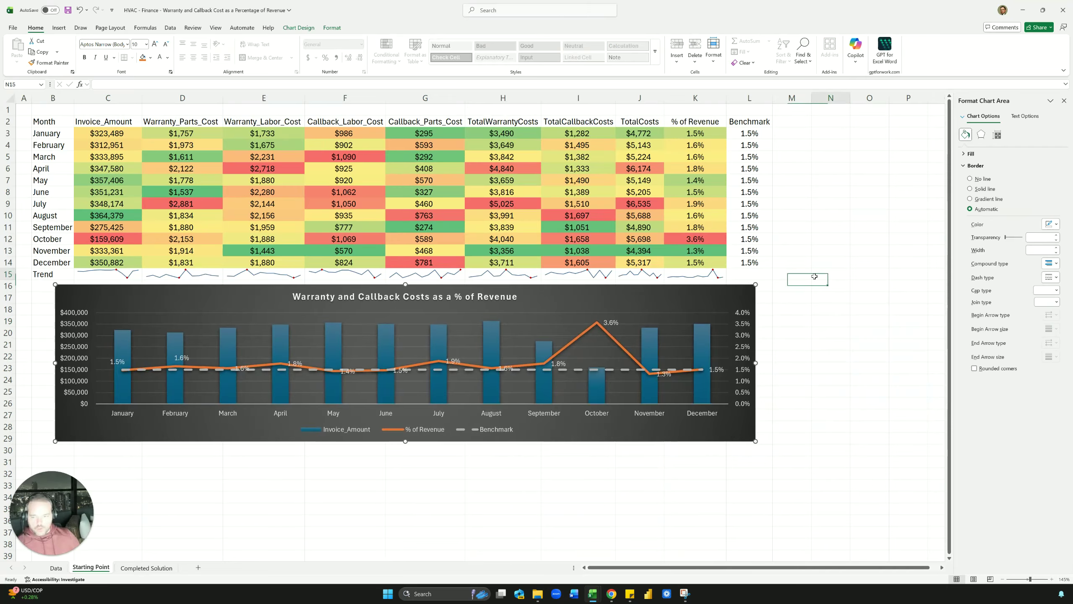
Examine the technician jobs, claims and claim-rate table in Completed Solution and the Technician column on the Data sheet
scroll(808, 274, down, 2)
click(69, 390)
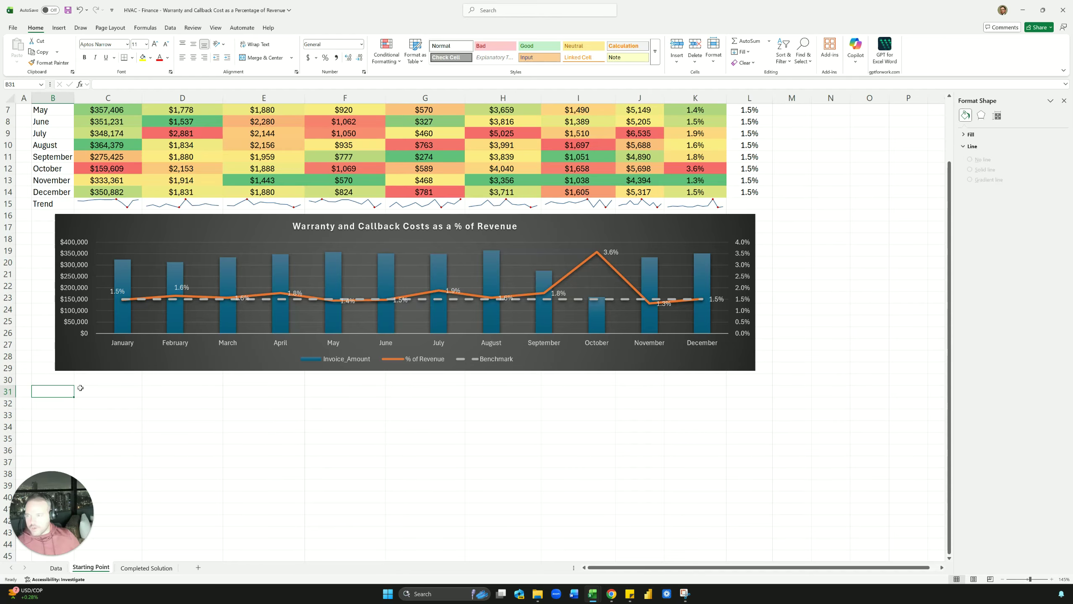
click(146, 568)
scroll(148, 481, down, 4)
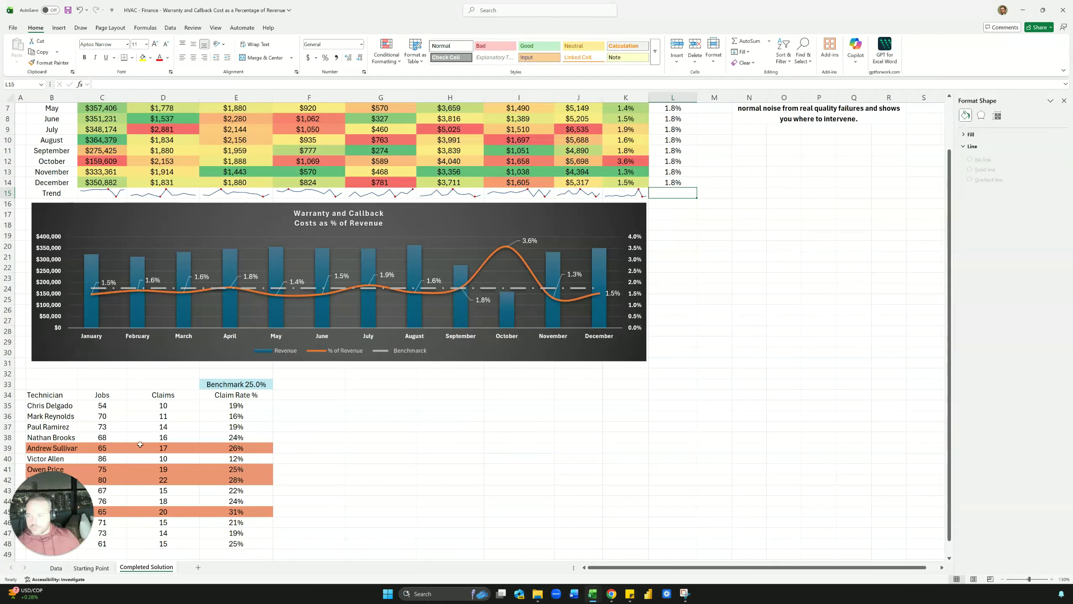
drag(59, 335, 59, 448)
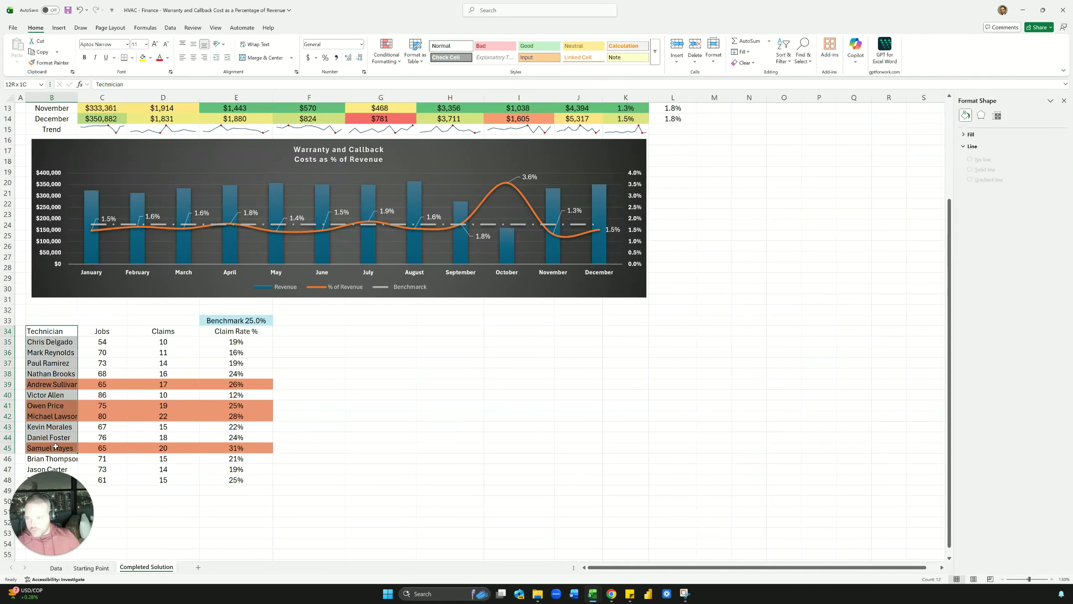
click(83, 459)
click(106, 333)
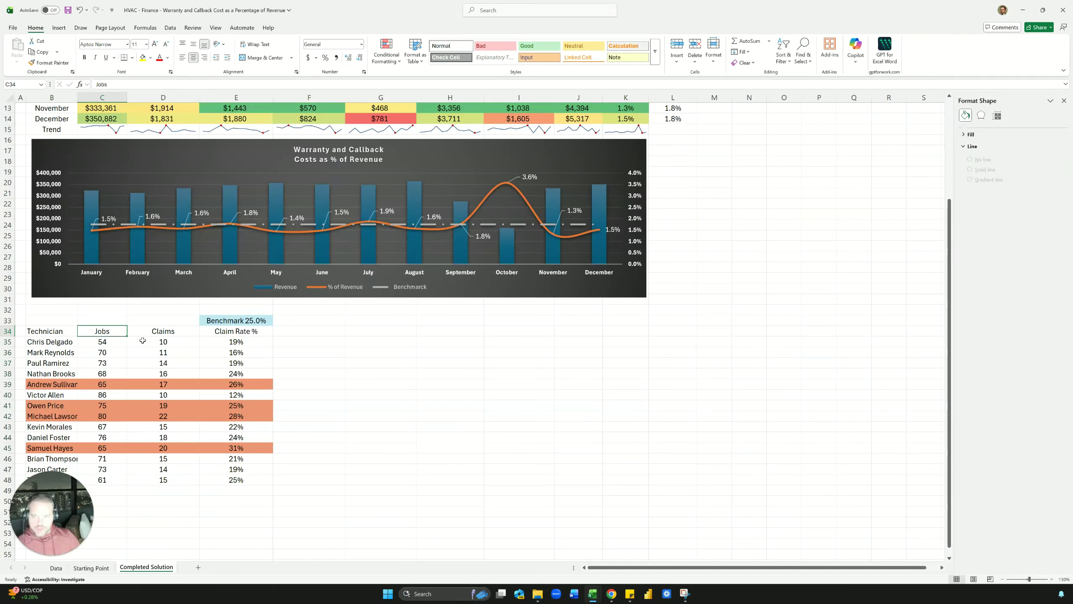
click(159, 341)
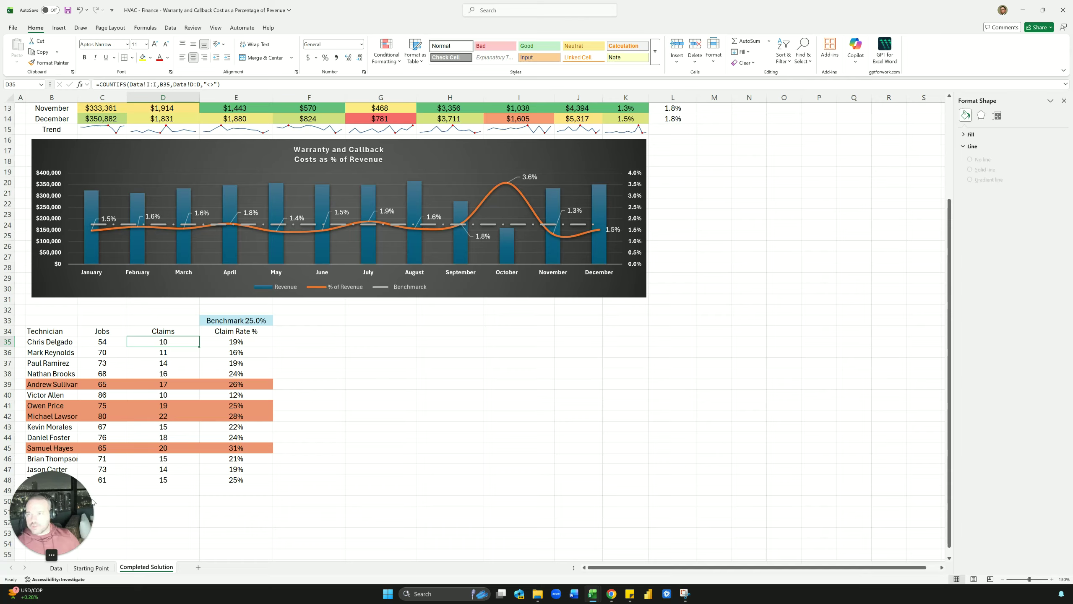
click(56, 567)
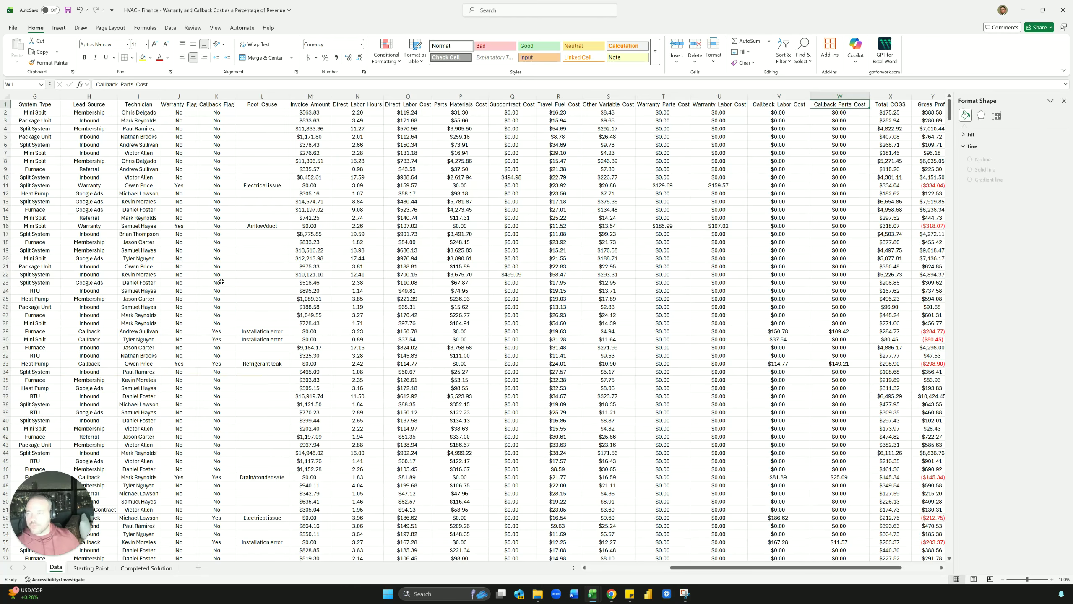
scroll(221, 281, left, 6)
click(217, 219)
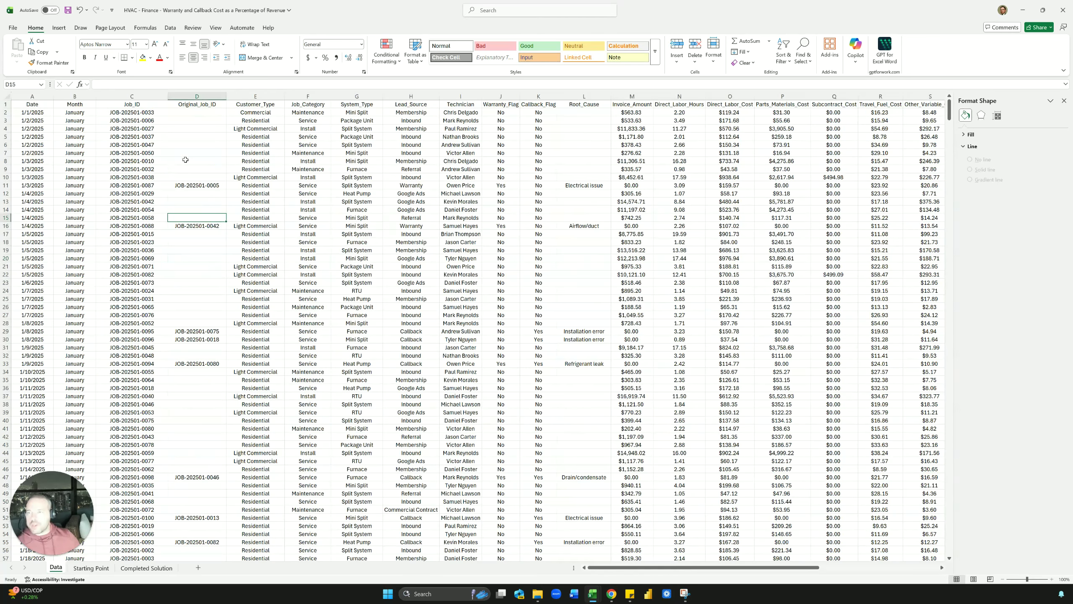
click(457, 98)
List the unique technicians with their header in B31 of Starting Point using =UNIQUE(Data!I1:I1201)
click(91, 568)
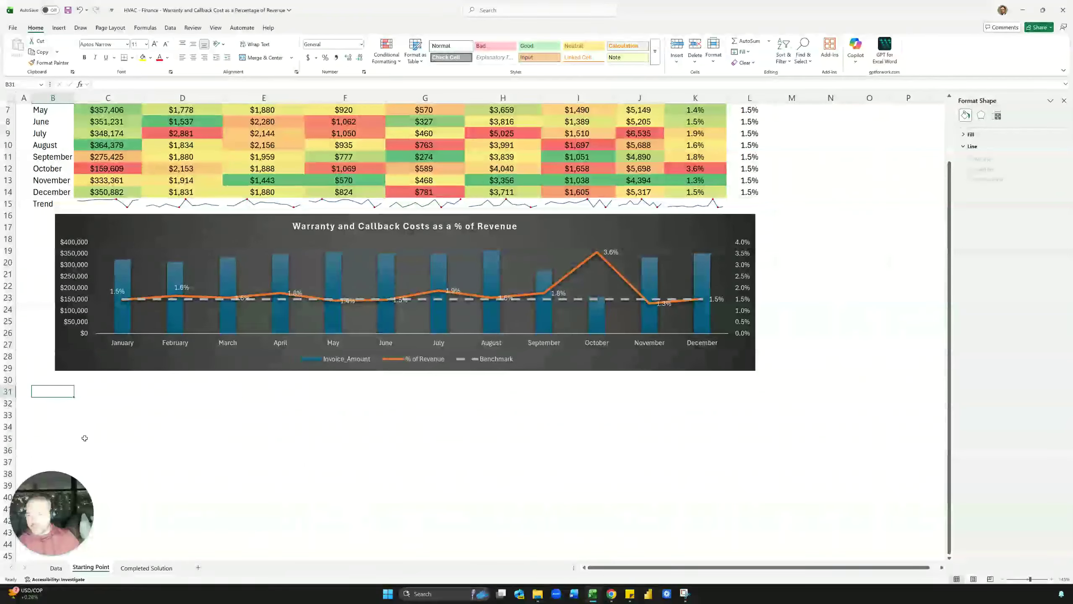
text(=uniq)
key(Tab)
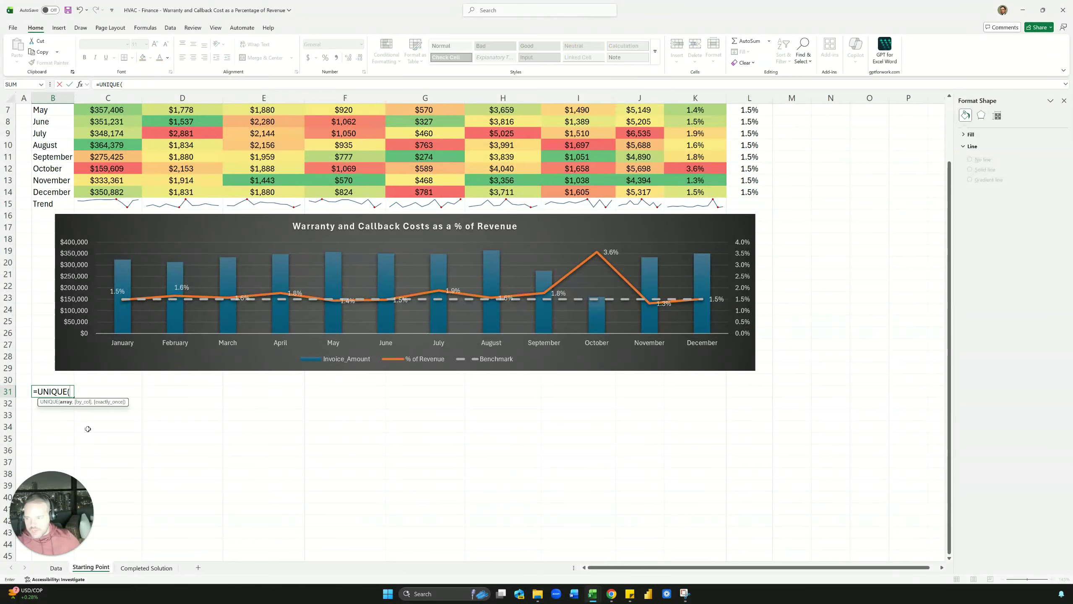
click(56, 567)
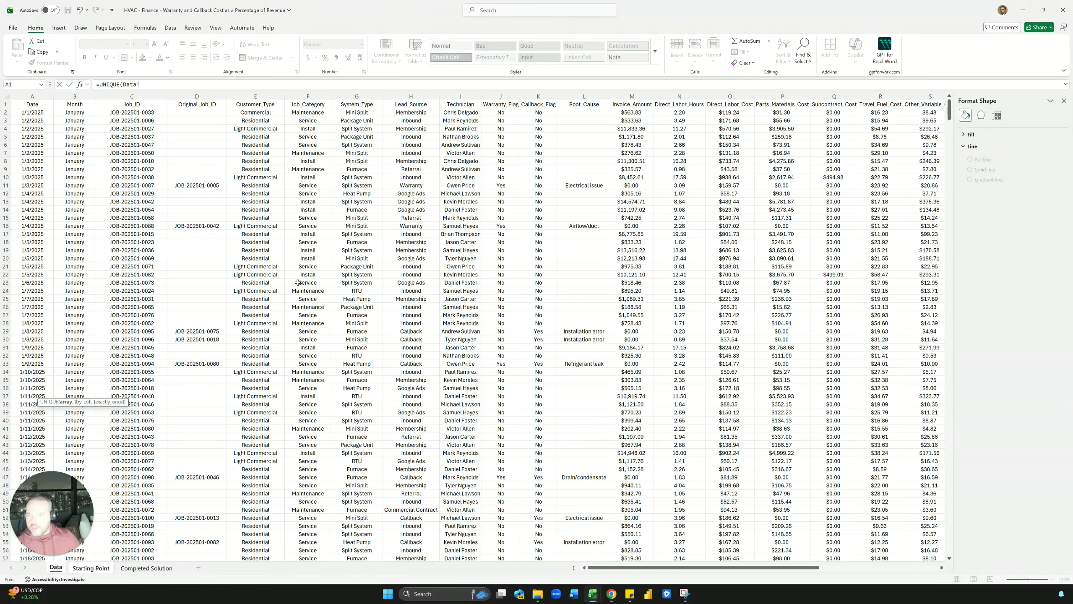
click(455, 103)
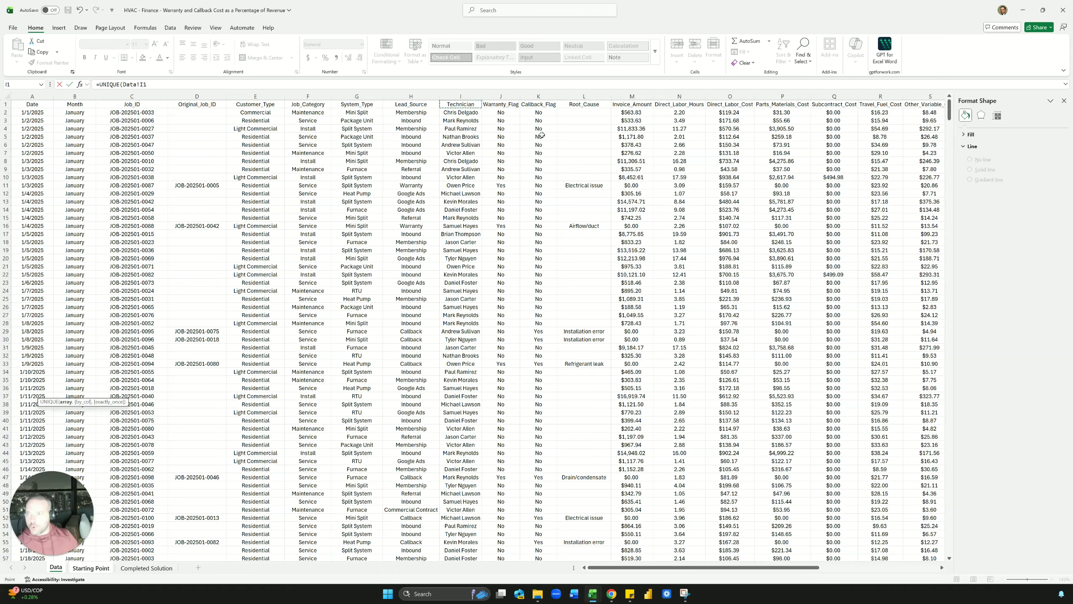
key(ctrl+shift+Down)
key(Return)
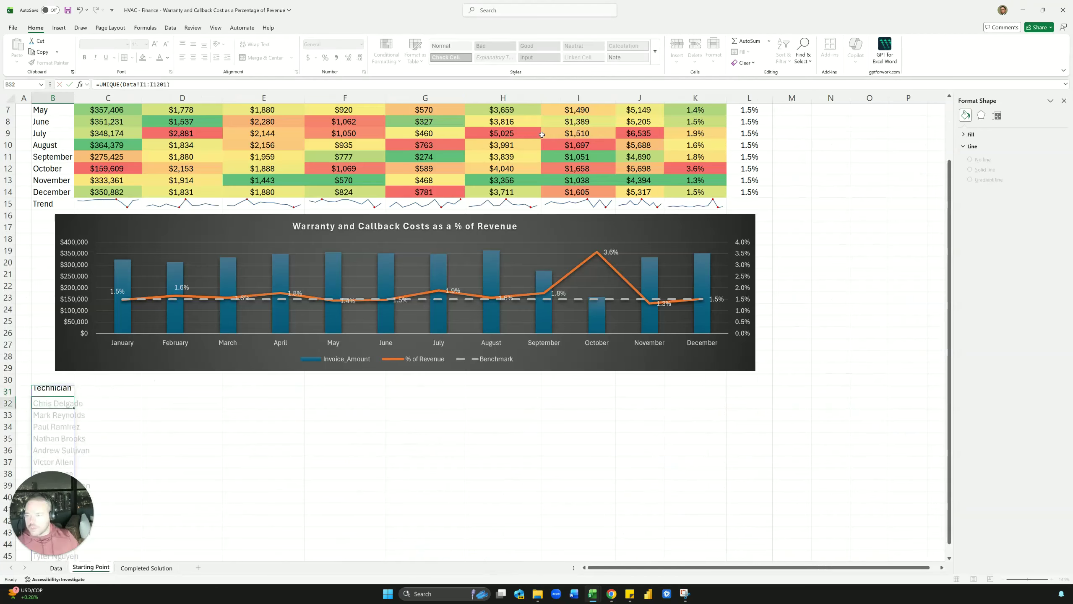
Replace the spilled UNIQUE technician list in B31:B45 with its static values
scroll(274, 259, down, 3)
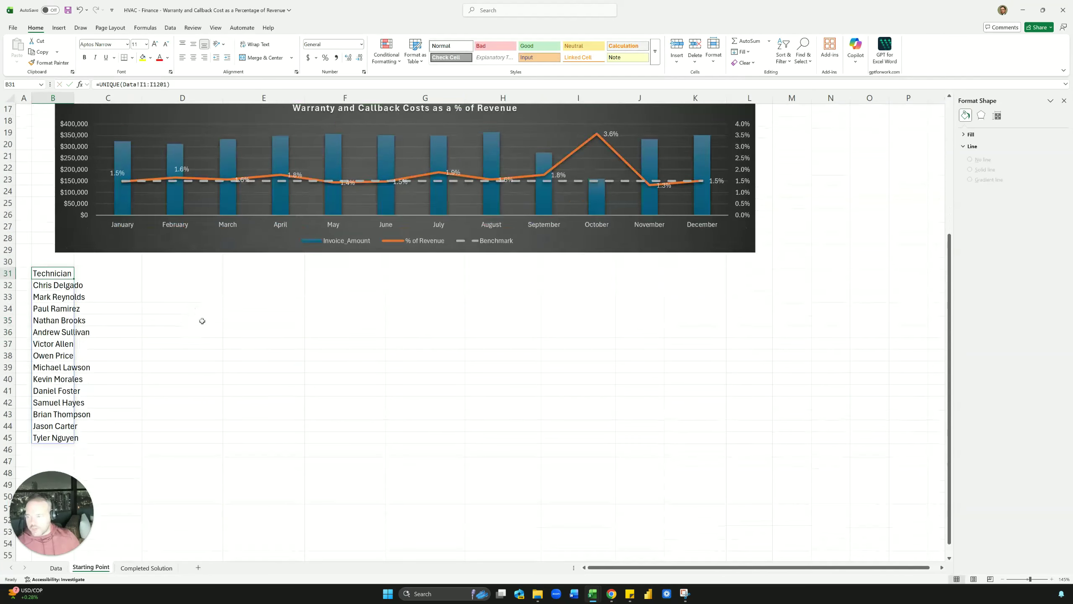
shift+click(62, 411)
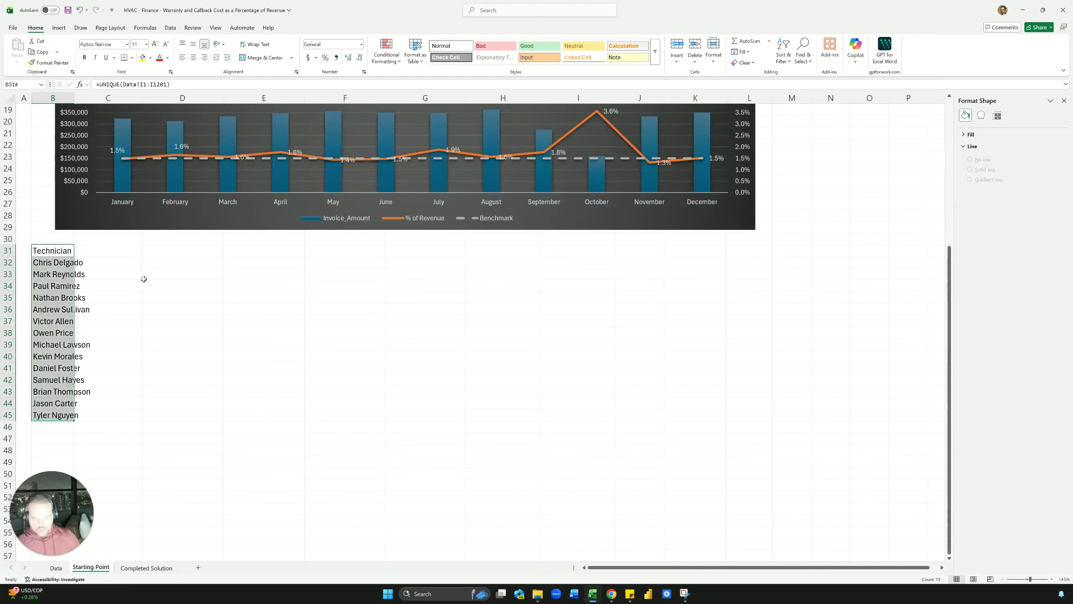
key(ctrl+c)
key(ctrl+shift+v)
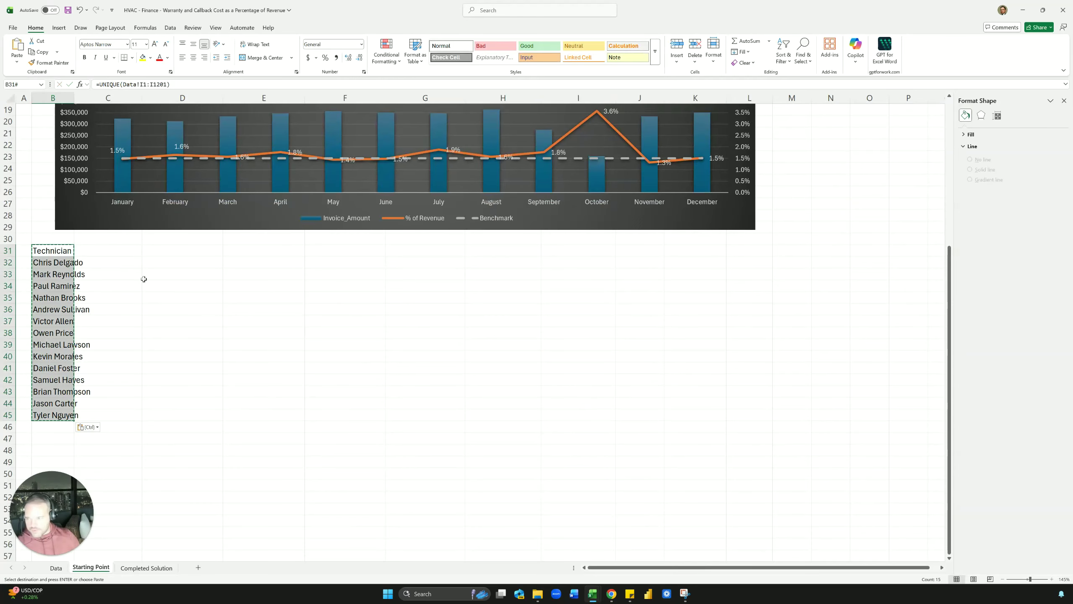
click(144, 279)
click(49, 250)
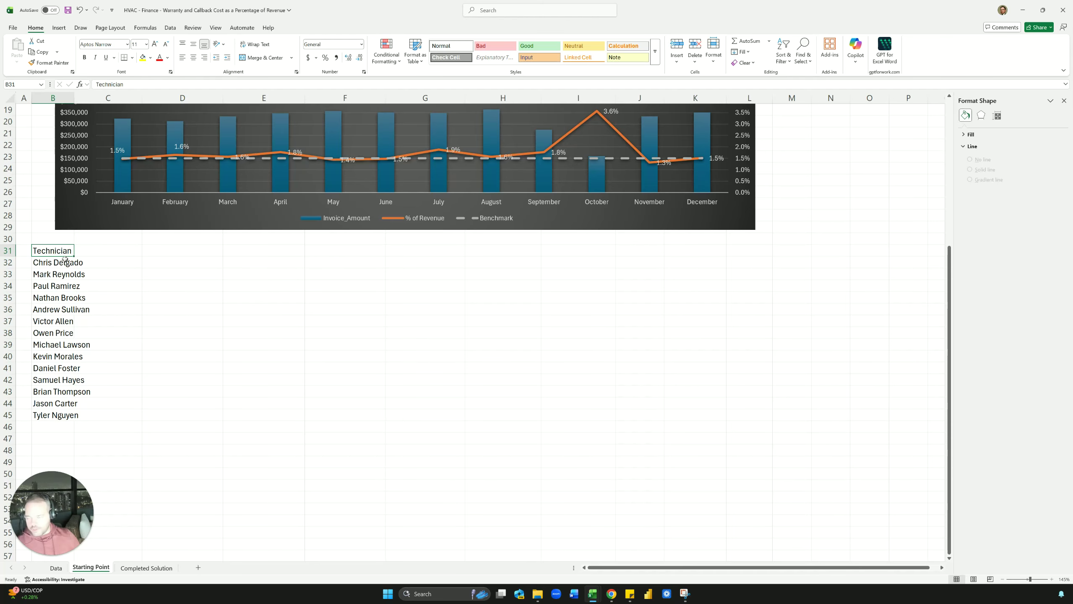
Sort the technician names in B32:B45 from A to Z and autofit the width of column B
drag(65, 259, 43, 414)
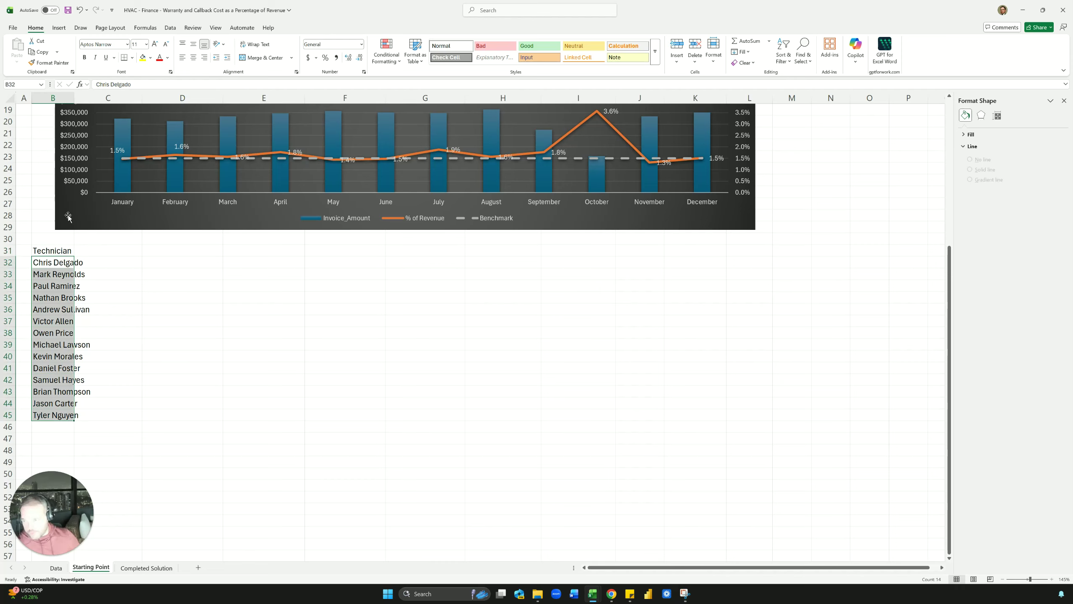
click(170, 27)
click(392, 44)
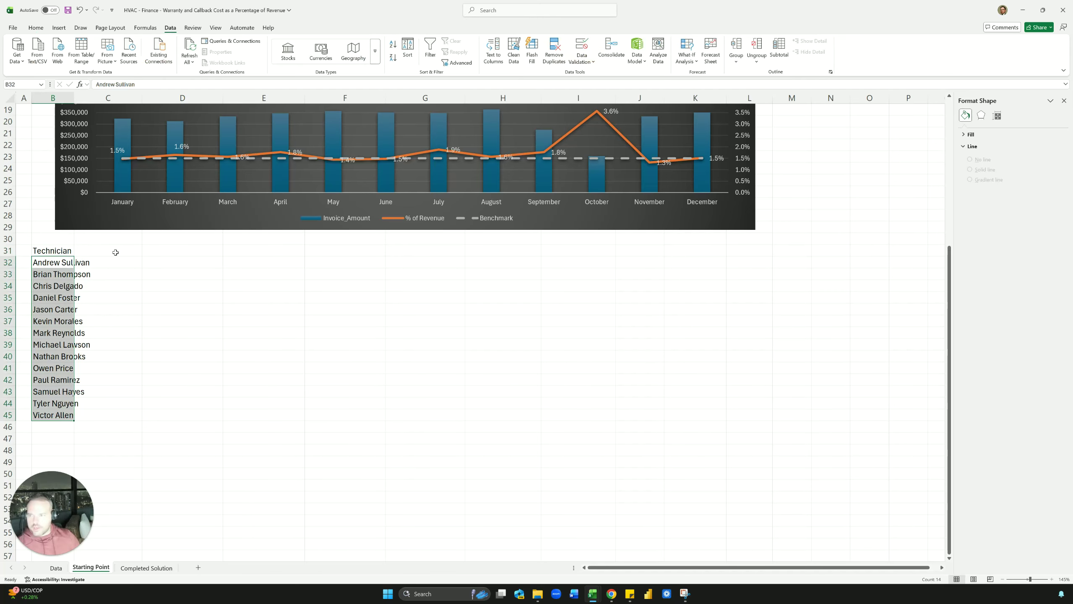
click(69, 249)
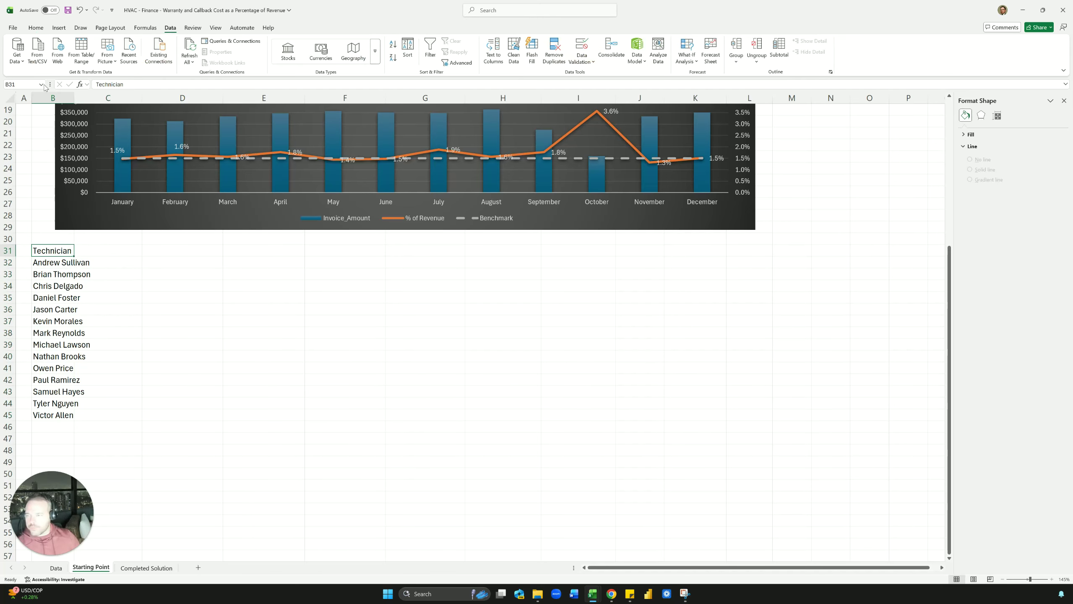
double_click(74, 98)
Enter the headers Jobs, Callback and % in C31:E31, beside the Technician header
click(117, 247)
text(Jobs)
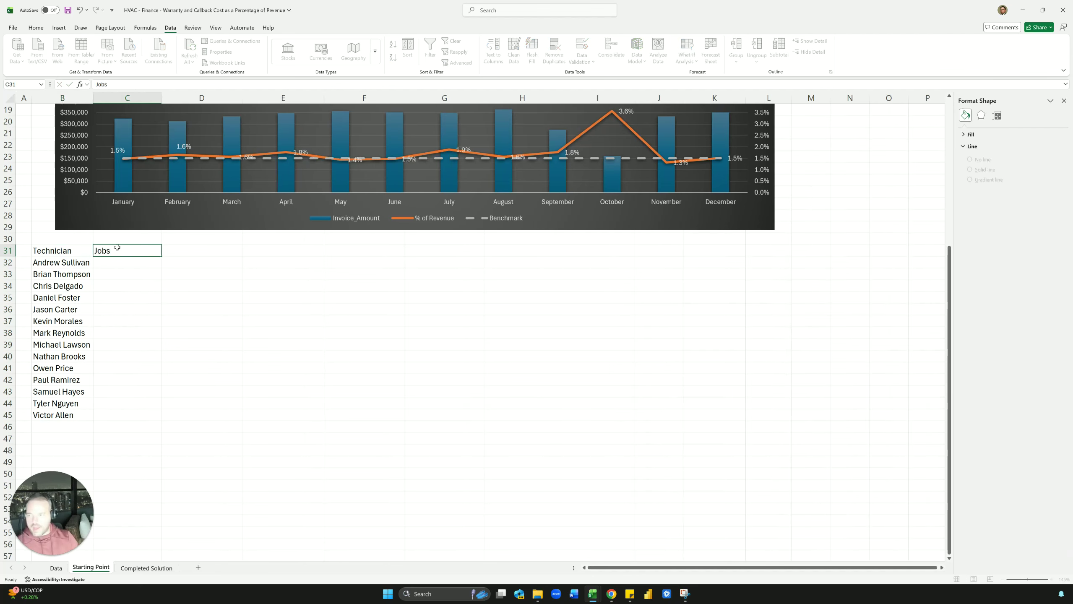
key(Tab)
text(Call)
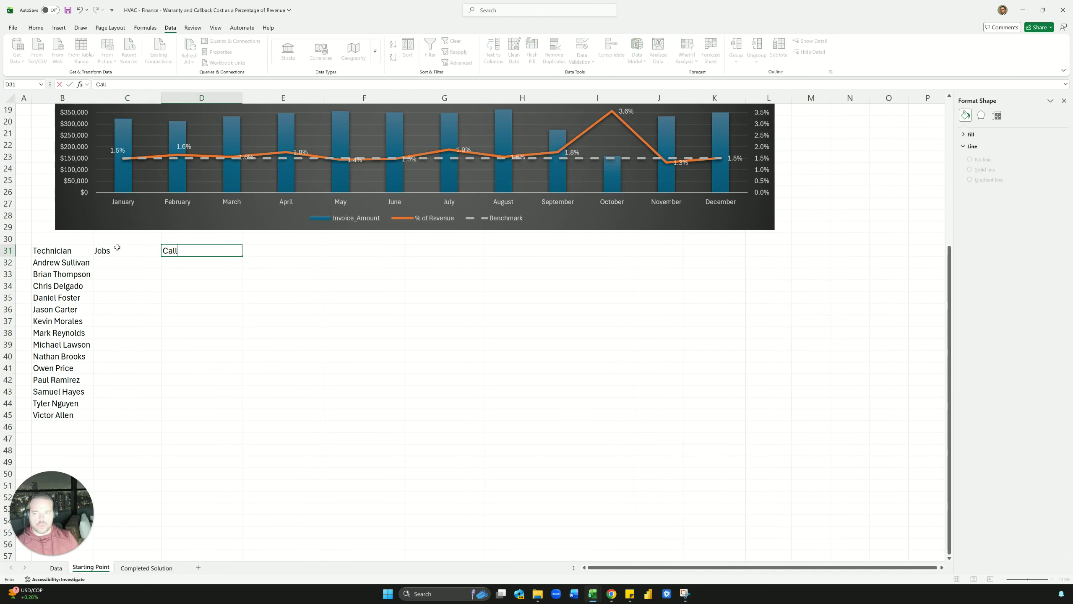
text(back)
key(Tab)
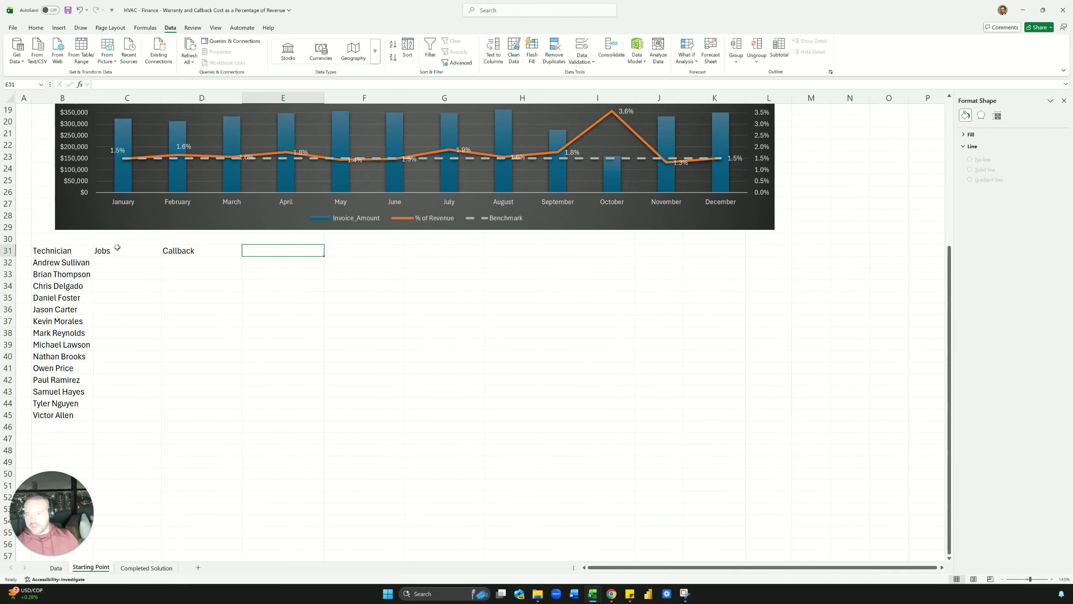
text(%)
key(Return)
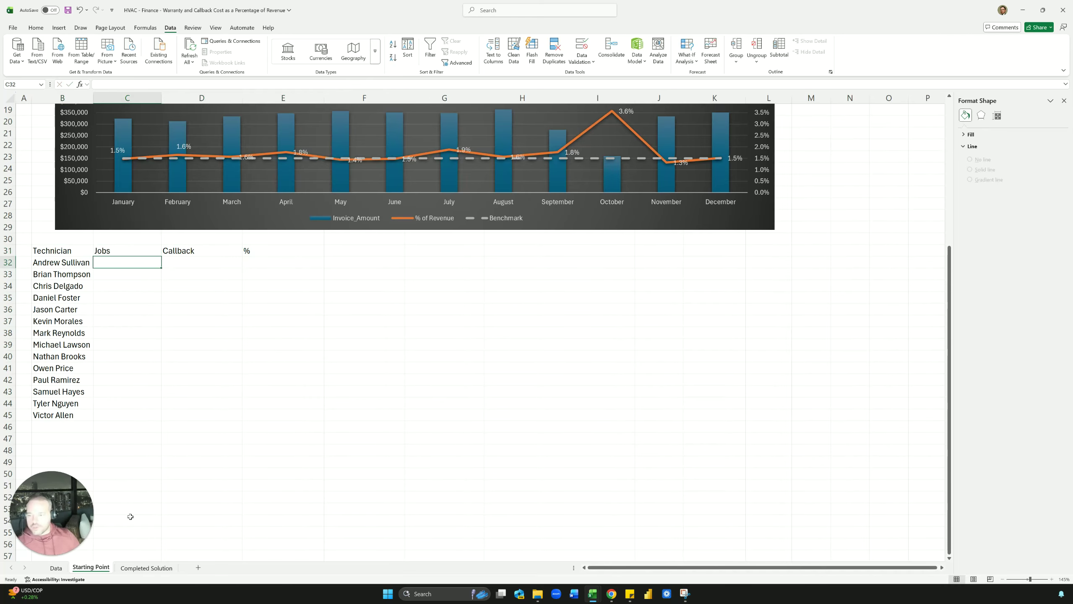
Examine the Jobs and Claims columns and their COUNTIFS formulas in the technician table of Completed Solution
click(148, 567)
click(117, 338)
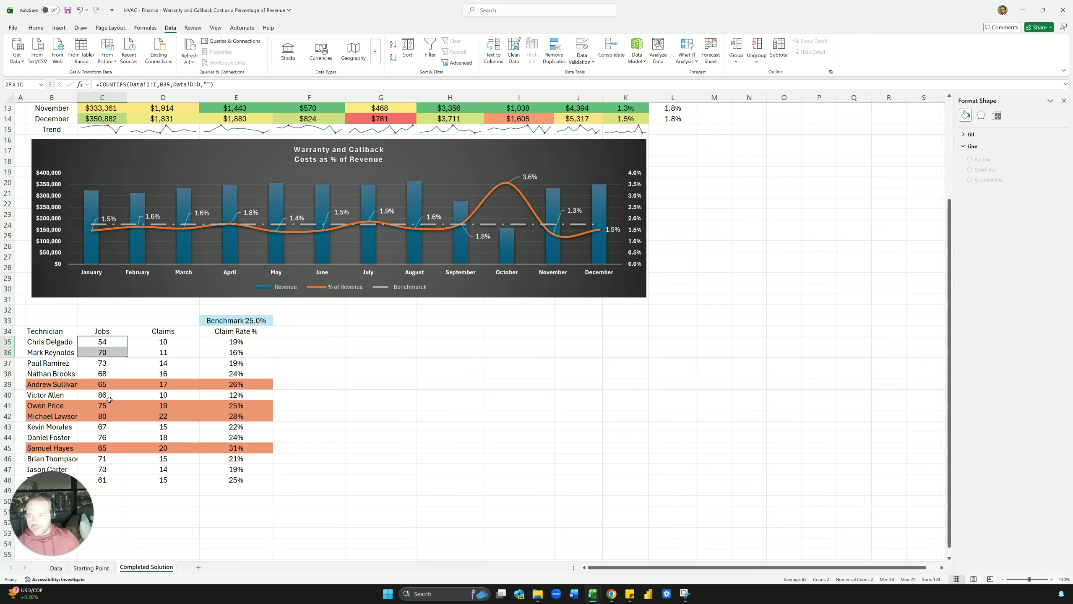
key(shift+Down)
key(shift+Down)
key(shift+Down)
key(shift+Down)
key(shift+Down)
key(shift+Down)
click(192, 346)
key(shift+Down)
key(shift+Down)
key(shift+Down)
key(shift+Down)
key(shift+Down)
key(shift+Down)
click(184, 370)
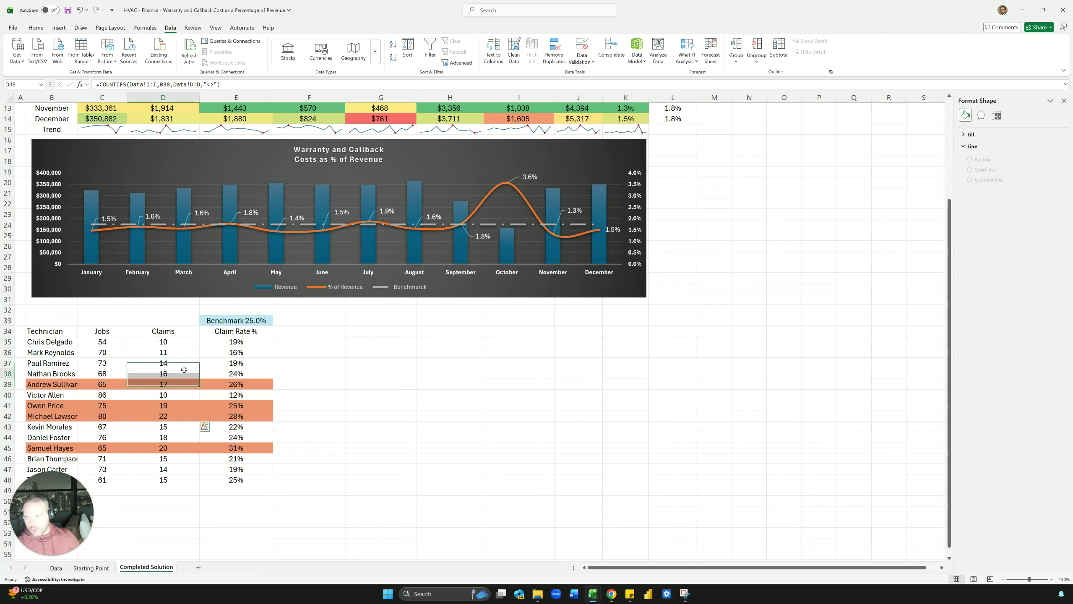
click(166, 334)
click(166, 355)
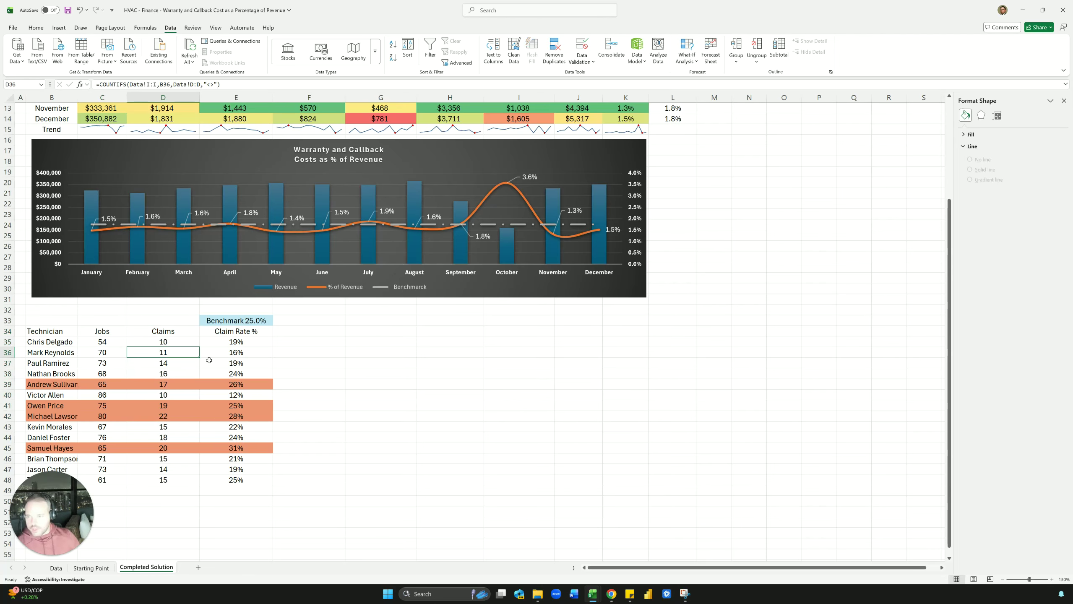
Try a claim-rate benchmark of 15% in E33 of Completed Solution and change it to 17%
click(232, 324)
text(15%)
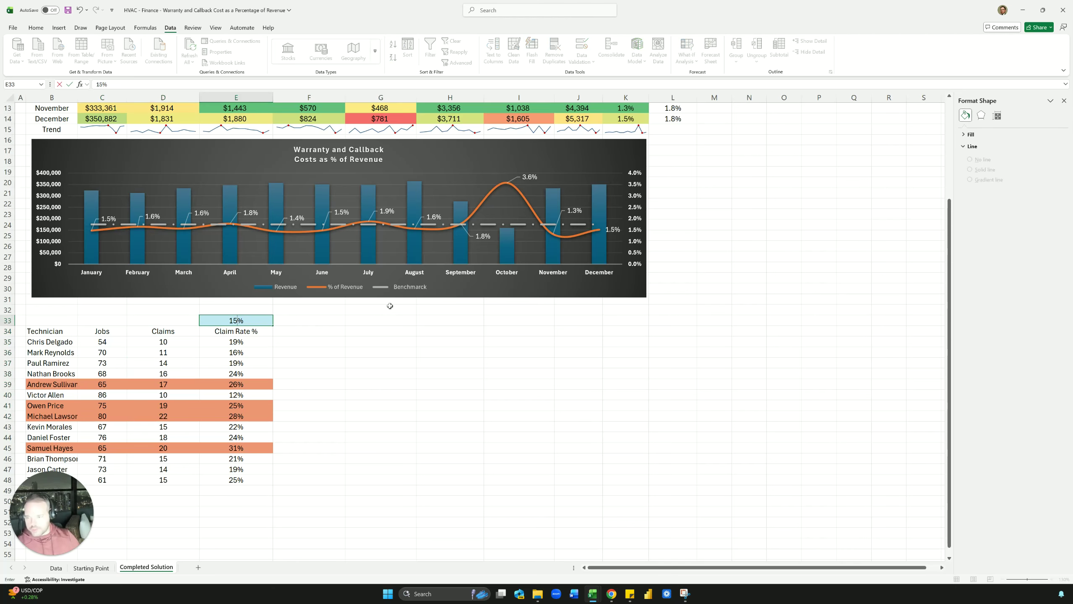
key(Return)
key(Up)
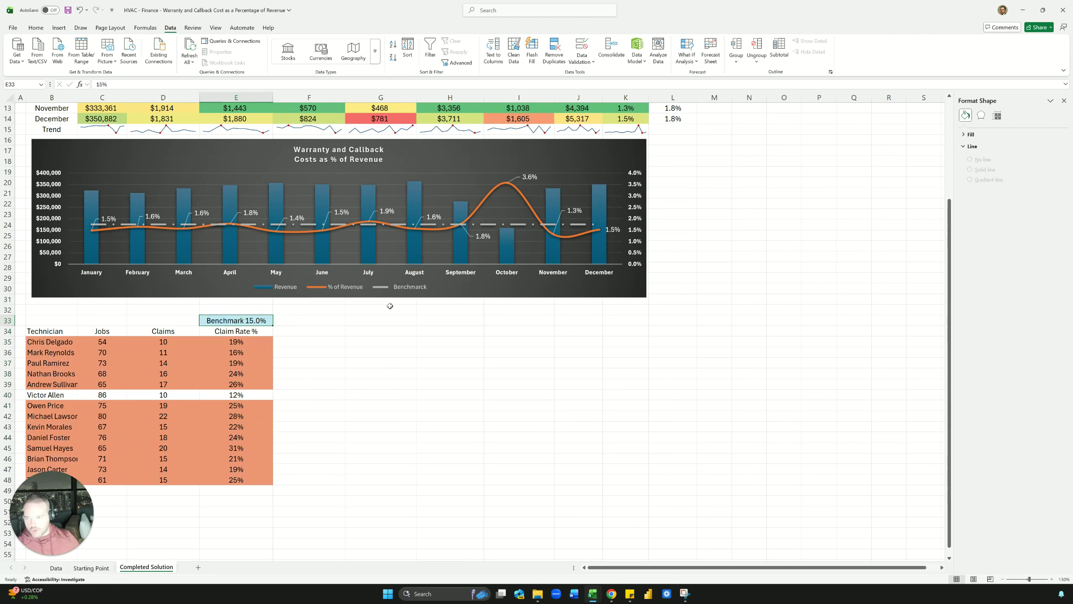
text(17%)
key(Return)
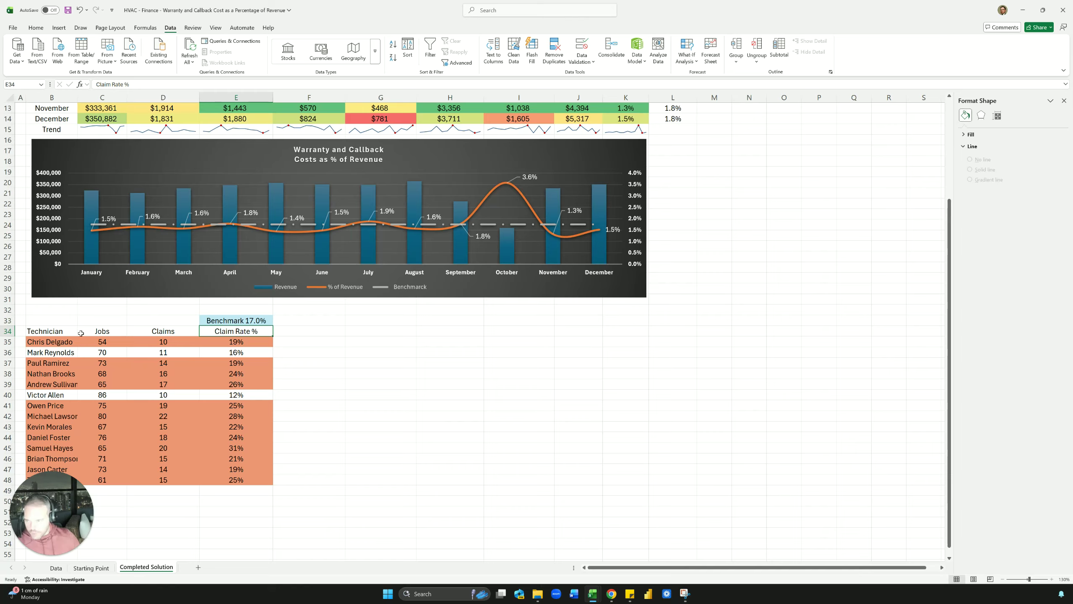
Copy the Technician, Jobs, Claims and Claim Rate % headers from B34:E34 of Completed Solution into Starting Point, beginning at C31
drag(81, 333, 262, 332)
drag(63, 331, 258, 329)
key(ctrl+c)
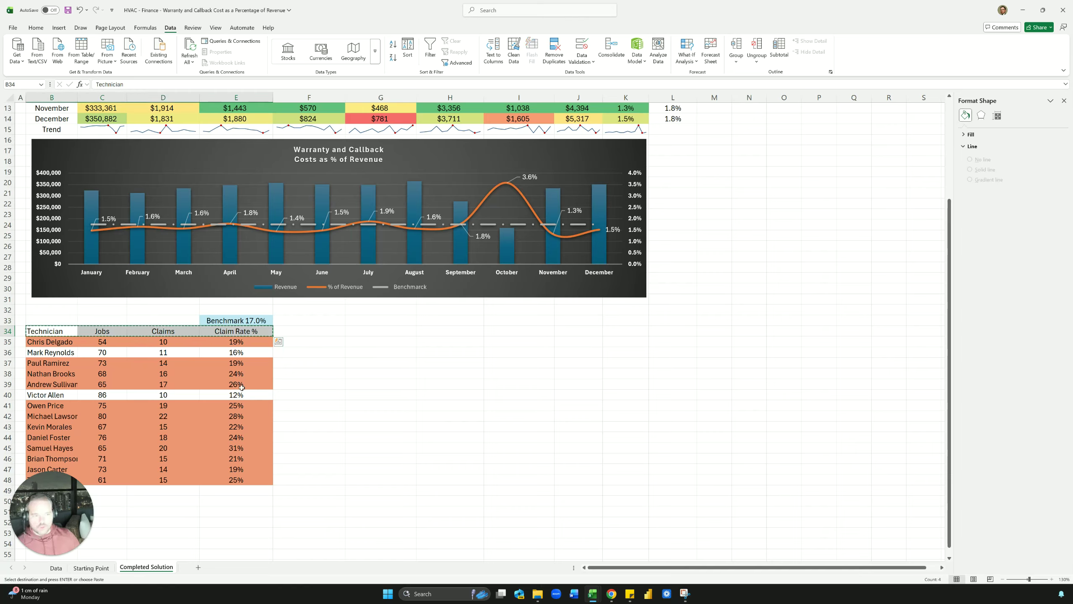
click(91, 568)
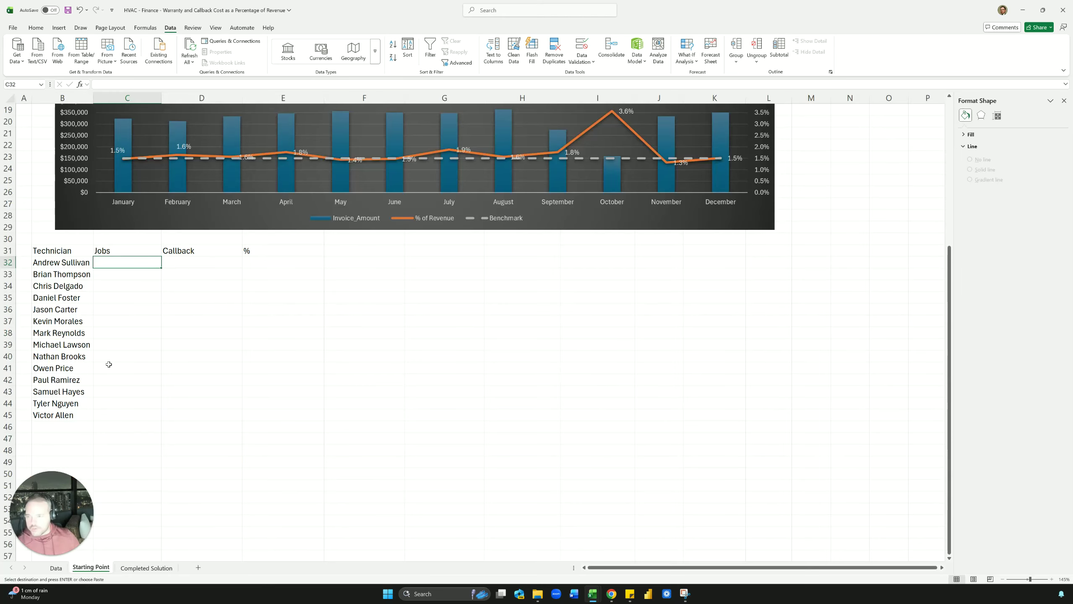
click(138, 253)
key(ctrl+v)
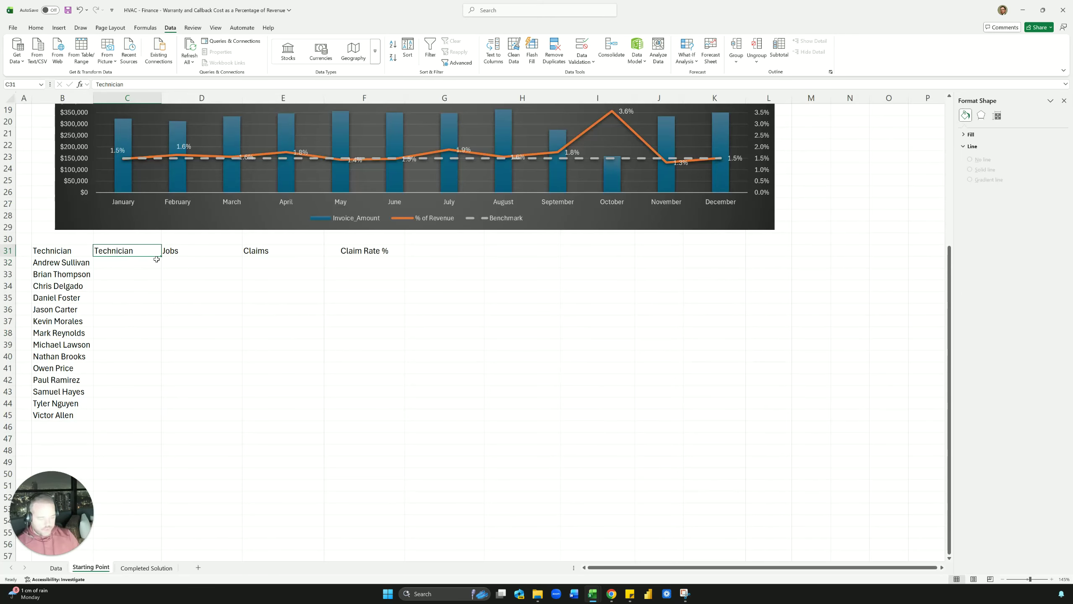
Clear the duplicate Technician header in C31 and move the Jobs, Claims and Claim Rate % headers into C31:E31
key(Delete)
key(Right)
key(shift+Right)
key(shift+Right)
key(ctrl+c)
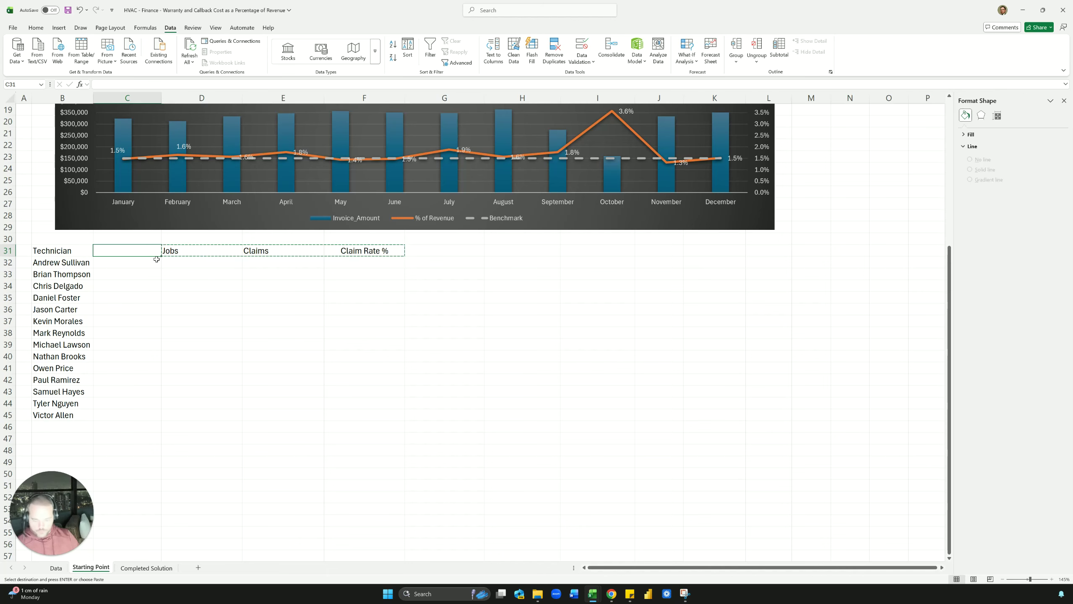
key(Return)
Count each technician's jobs in C32:C45 with =COUNTIF(Data!I:I,'Starting Point'!B32) and centre the contents of C31:E45
click(157, 259)
text(=countif)
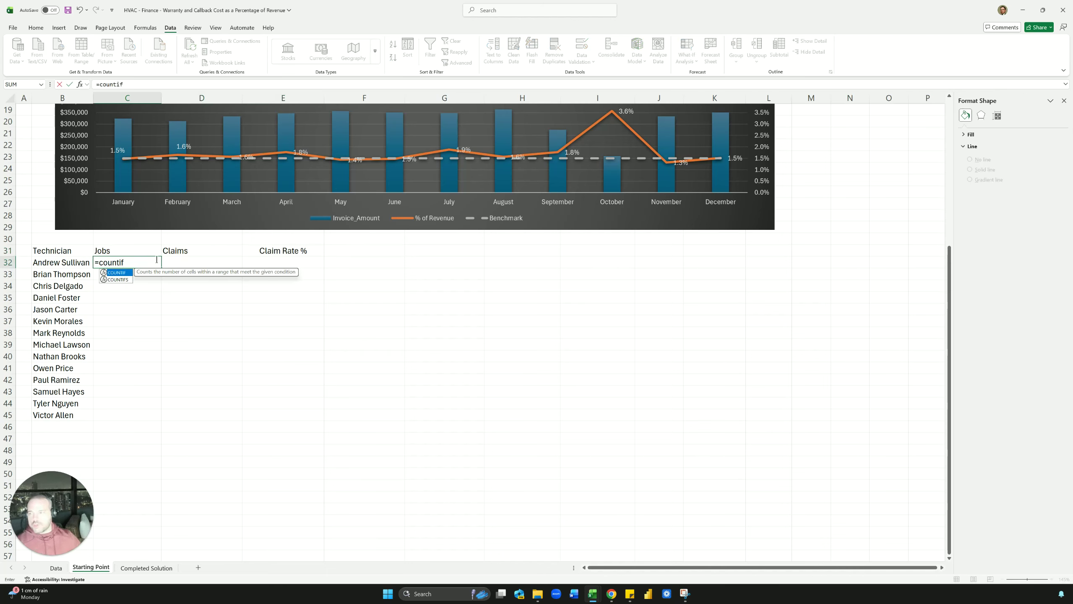
key(Tab)
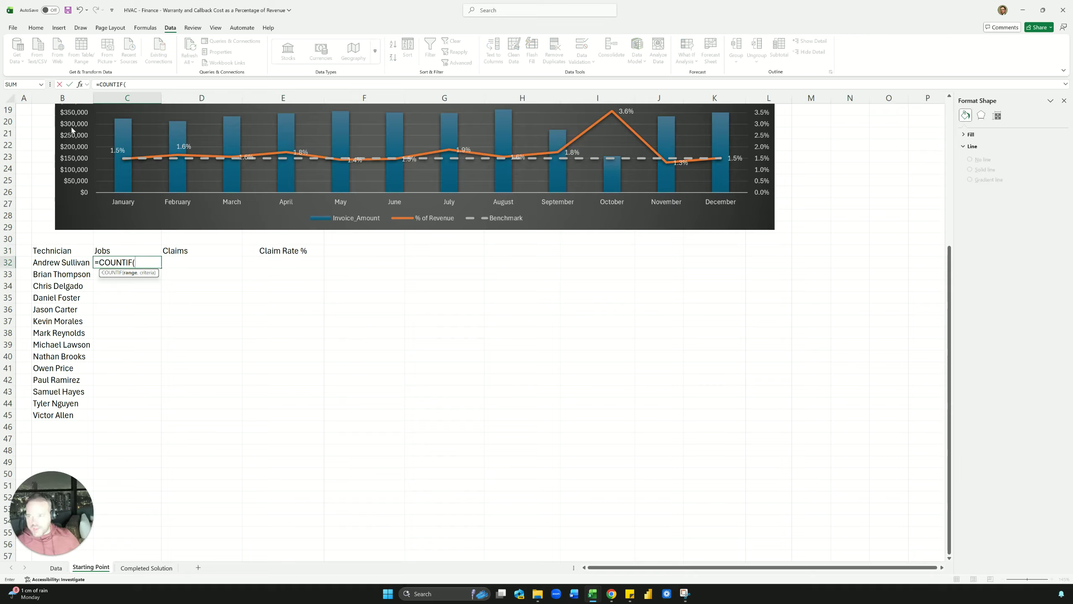
click(55, 567)
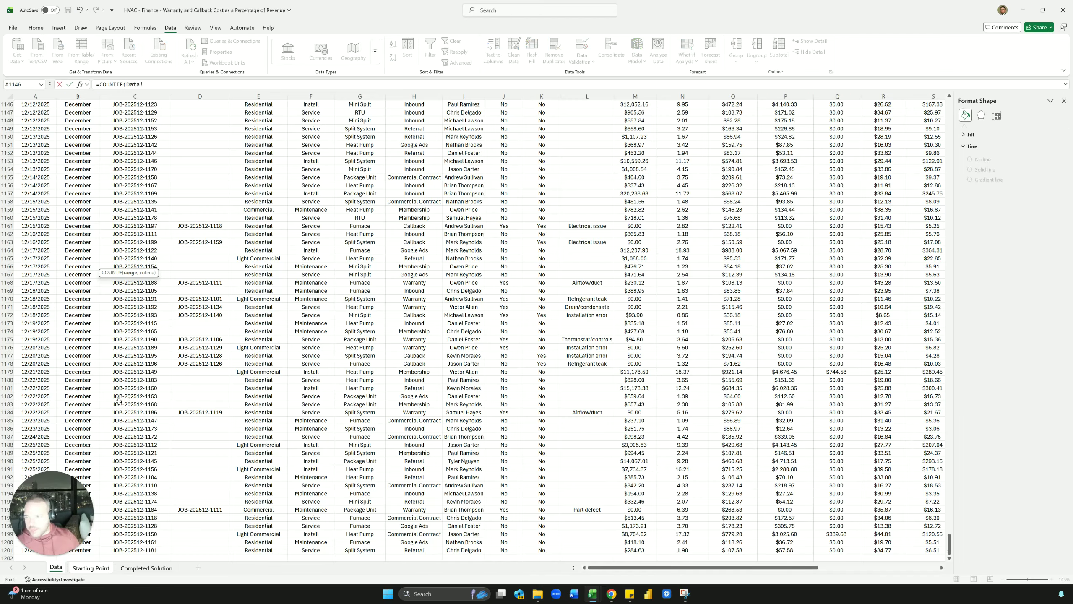
click(465, 97)
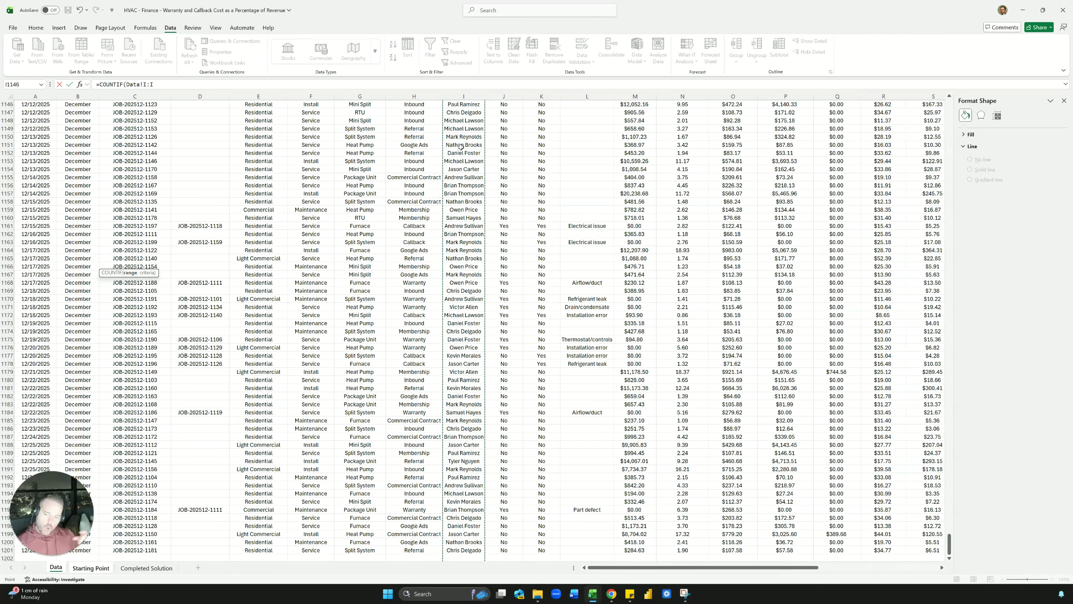
text(,)
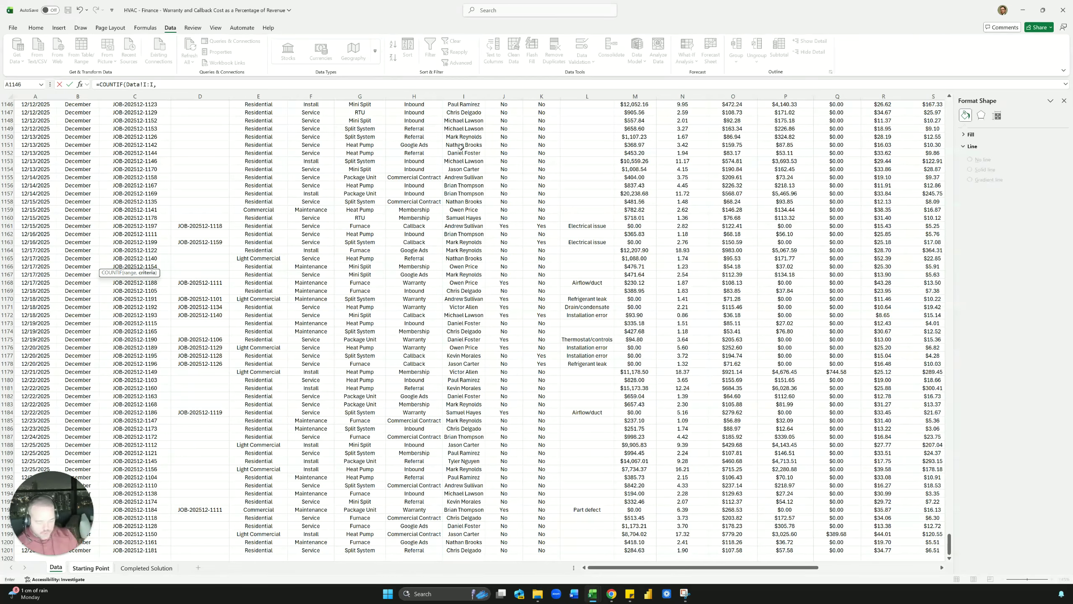
scroll(461, 146, up, 20)
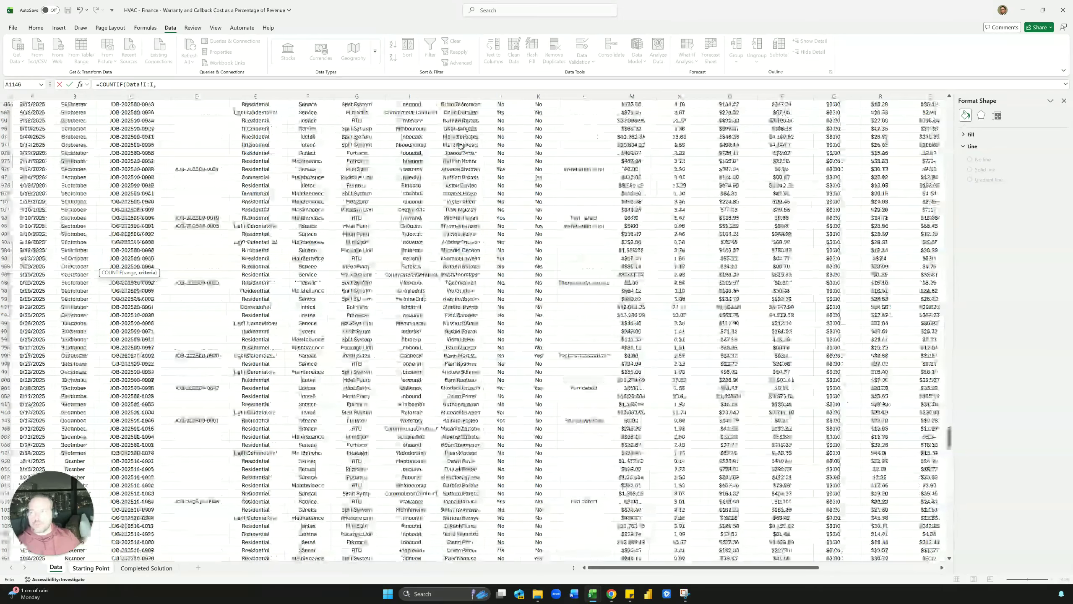
click(461, 146)
key(ctrl+Up)
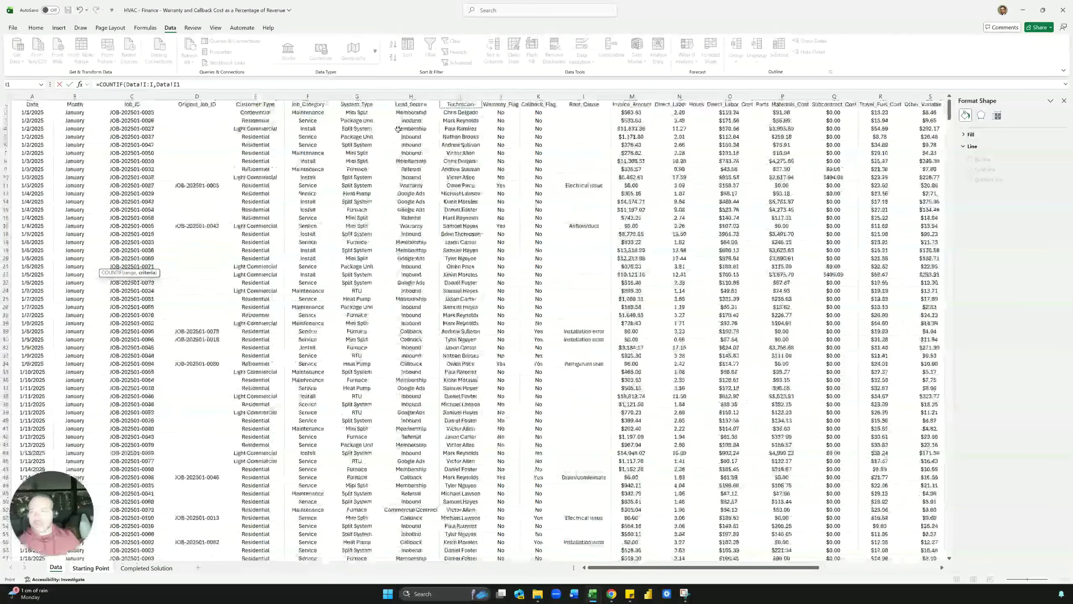
click(188, 84)
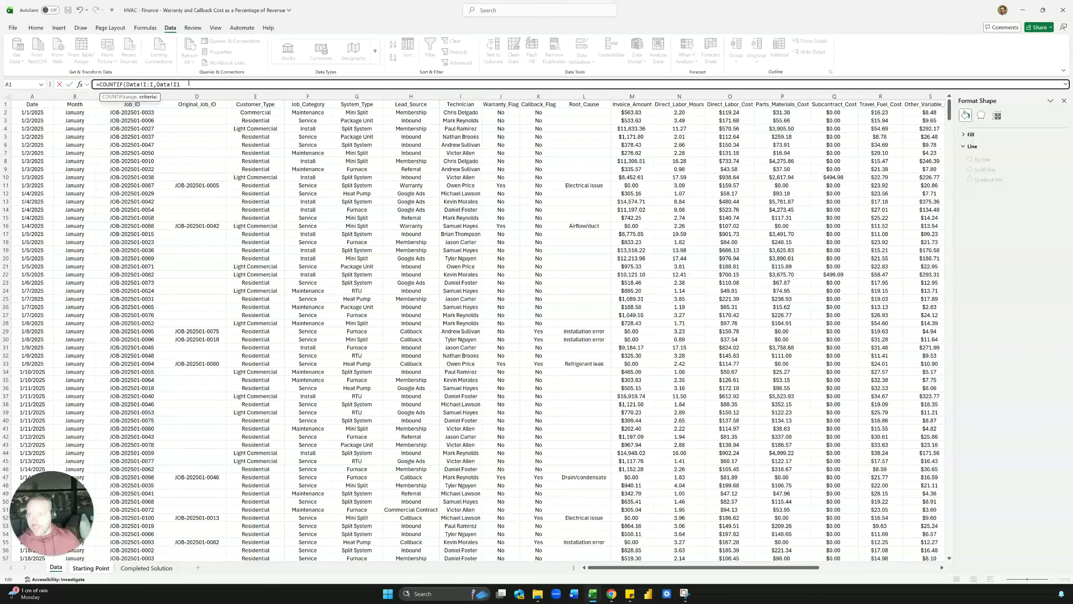
key(BackSpace)
key(BackSpace)
key(BackSpace)
key(BackSpace)
key(BackSpace)
key(BackSpace)
key(BackSpace)
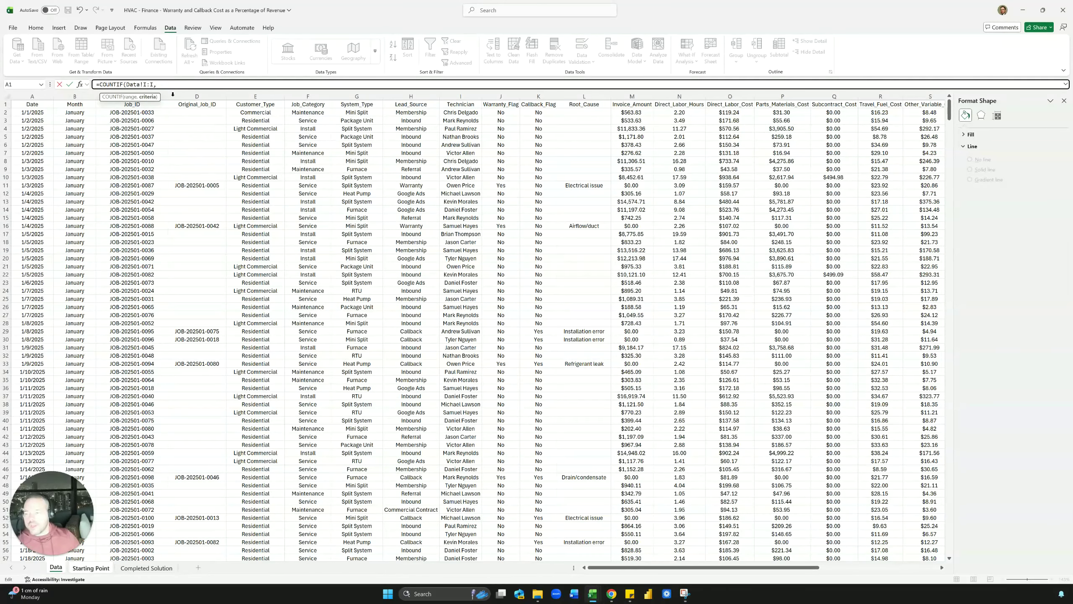
click(91, 568)
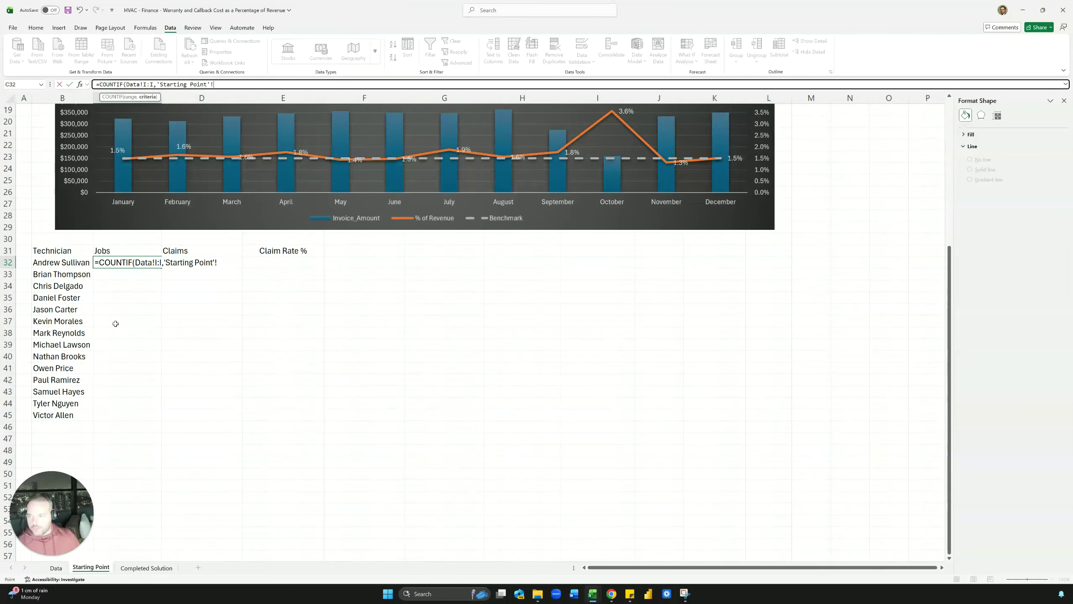
click(83, 263)
key(ctrl+Return)
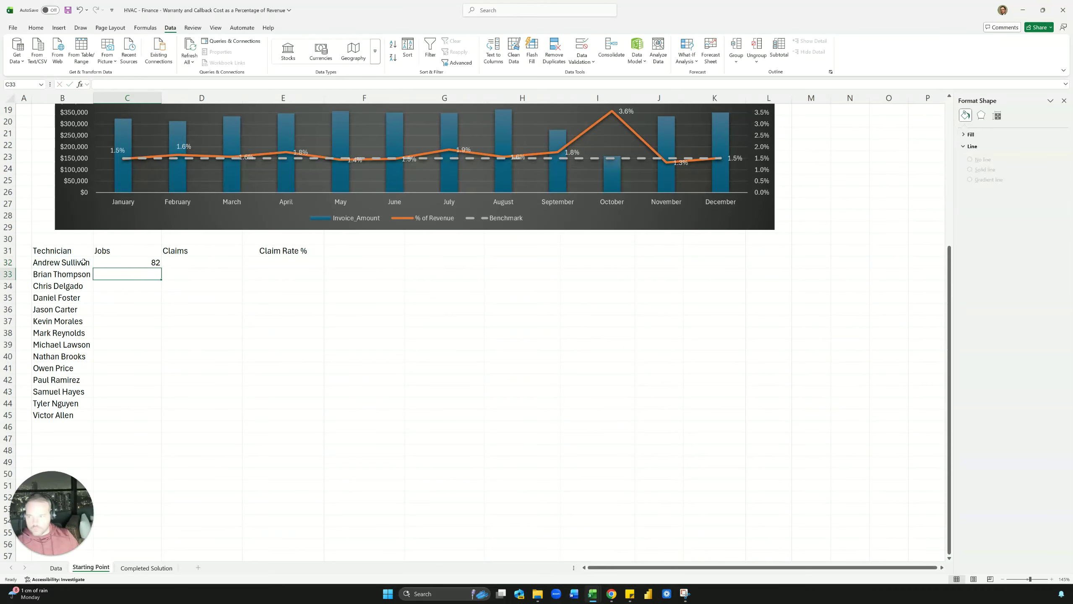
drag(110, 251, 315, 416)
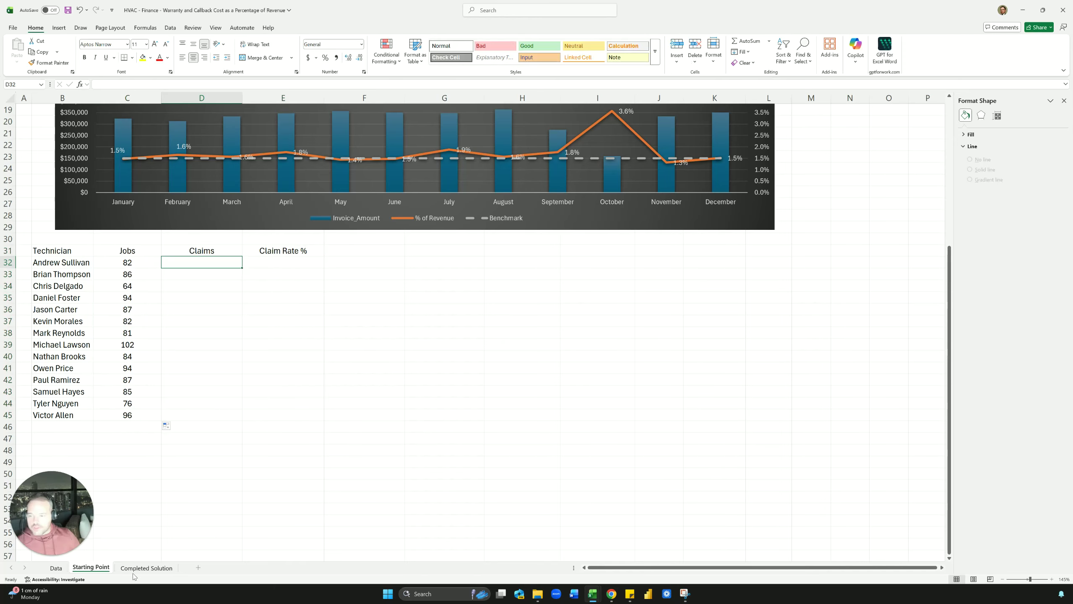
Examine the Jobs formula in Completed Solution and how Original_Job_ID relates to Technician on the Data sheet
click(134, 571)
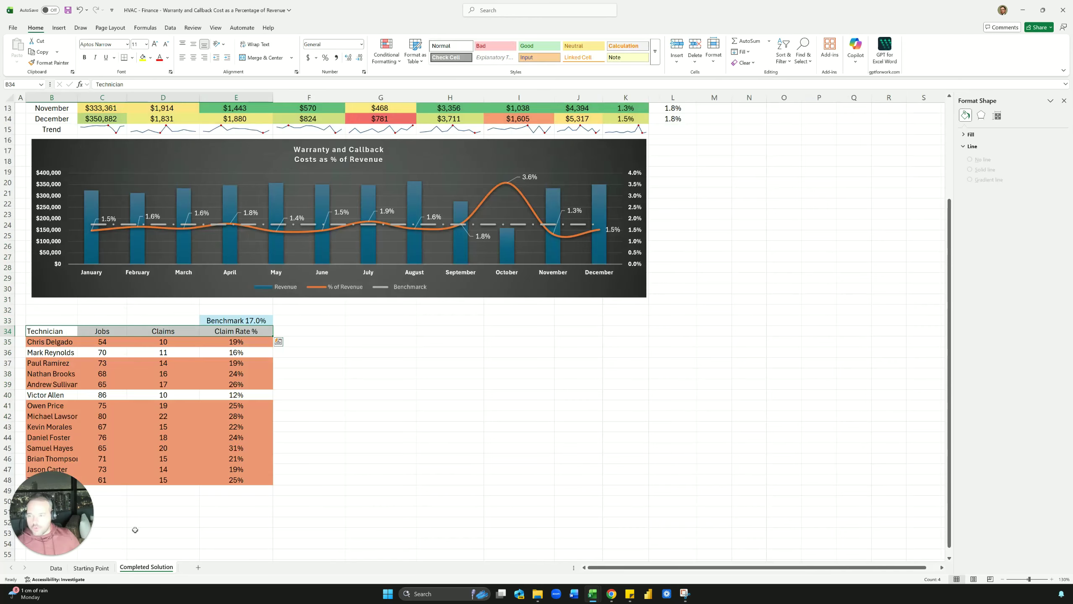
click(130, 473)
click(108, 341)
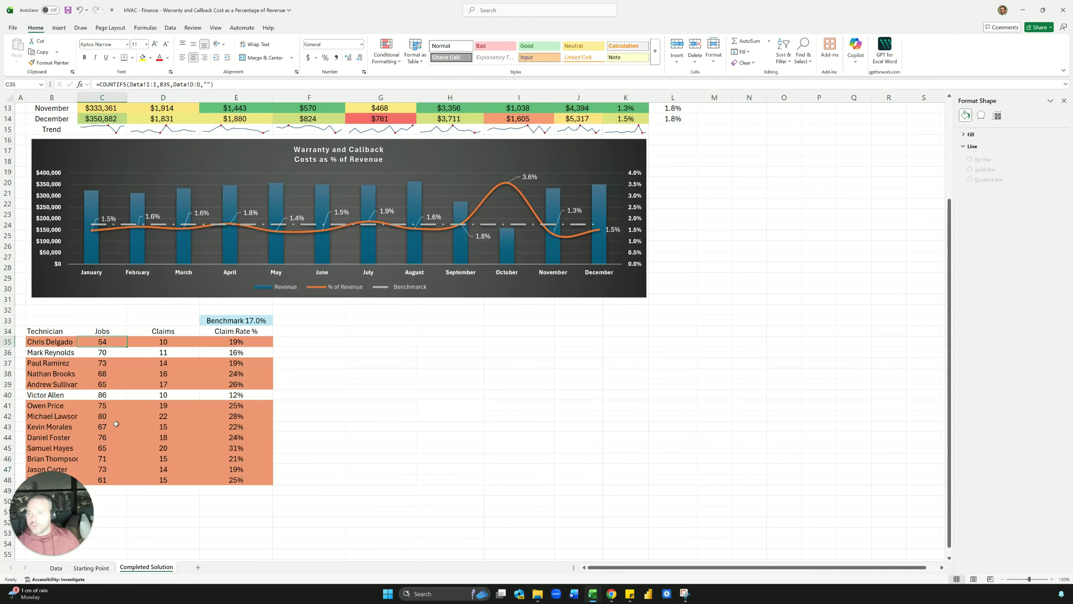
click(61, 571)
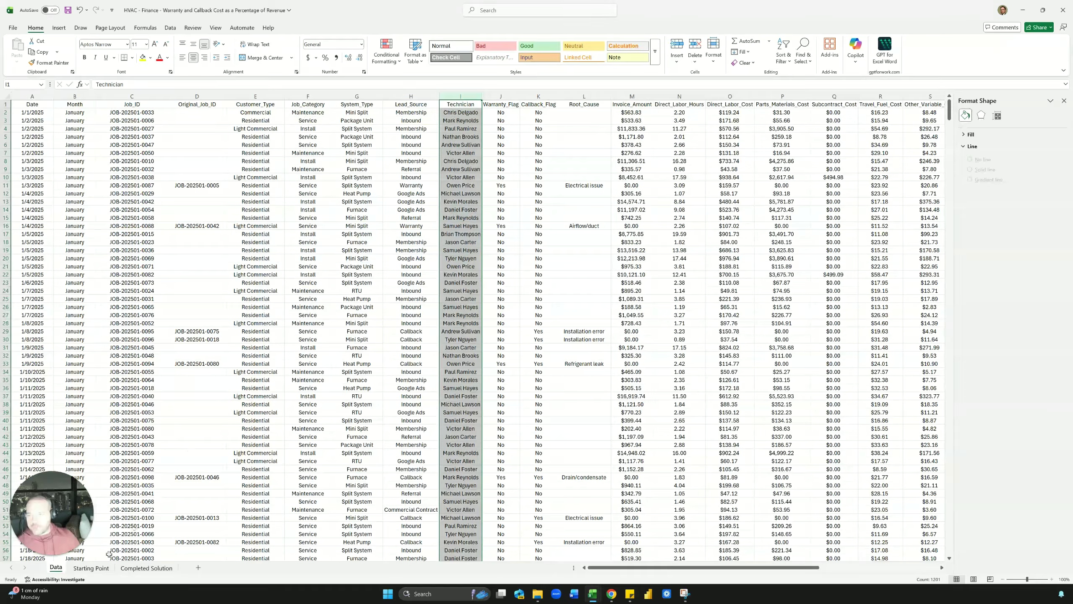
click(268, 274)
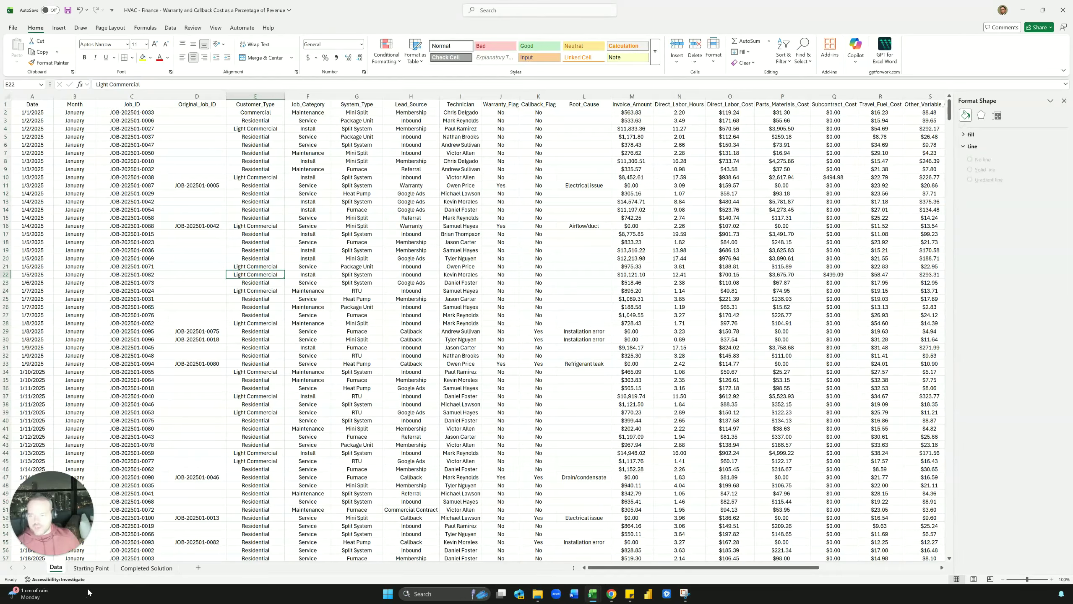
click(208, 251)
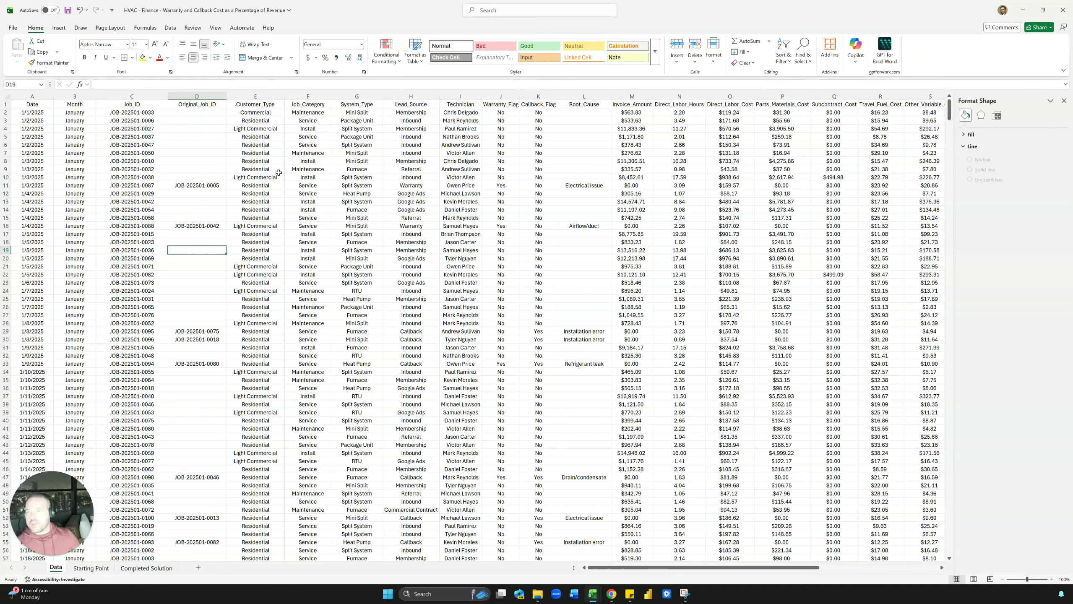
drag(453, 115, 461, 186)
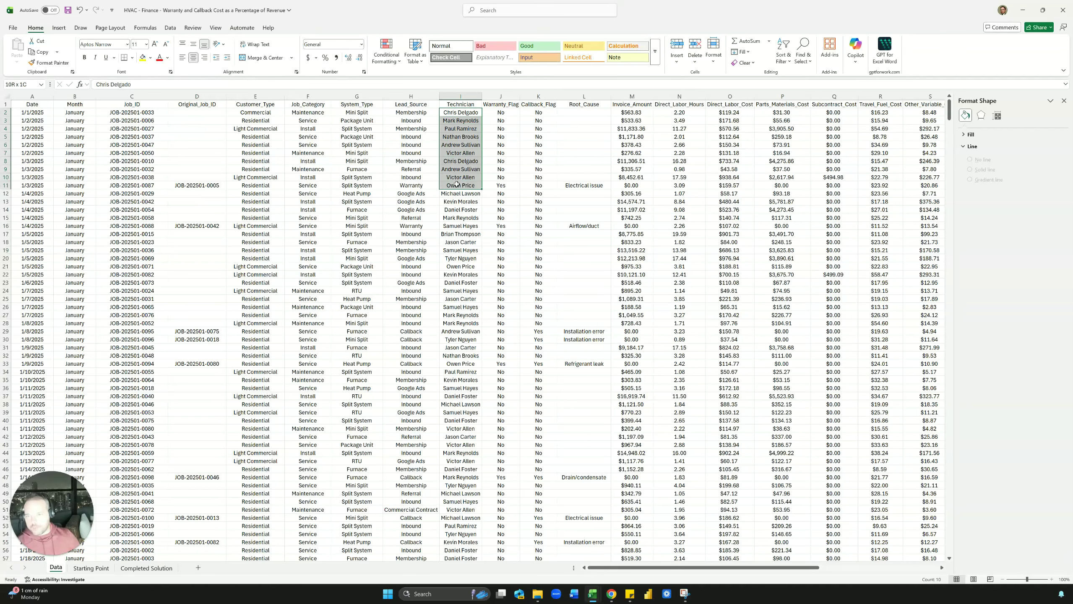
click(461, 185)
click(203, 186)
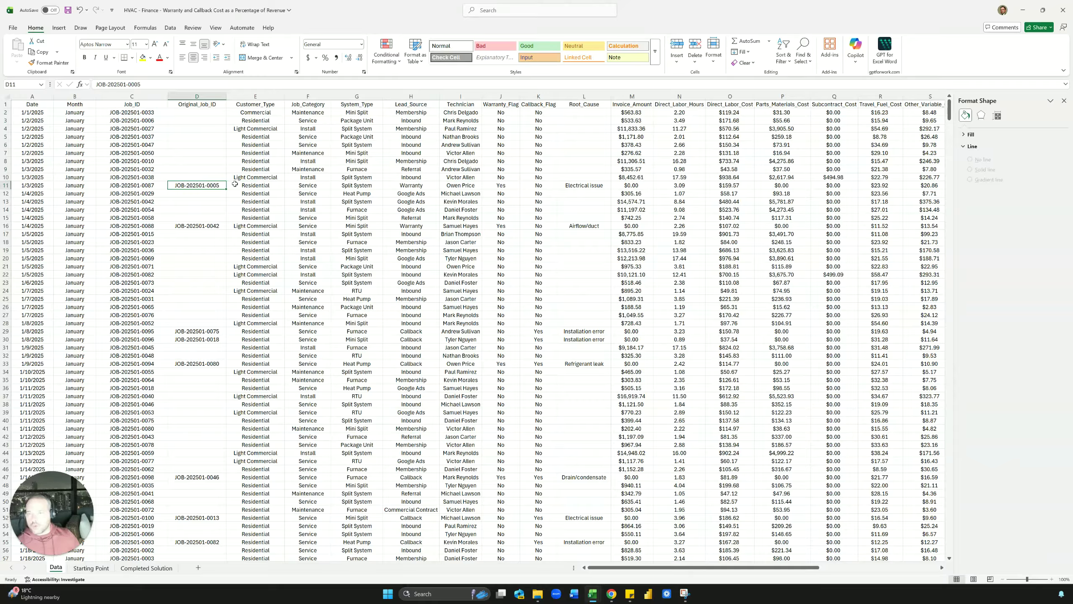
click(462, 185)
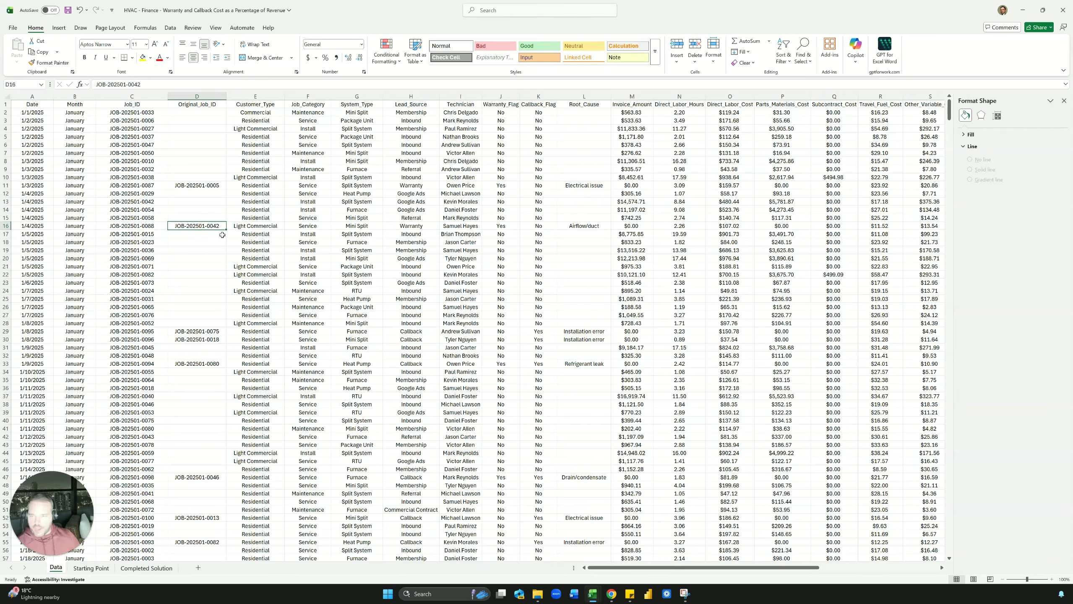
click(91, 568)
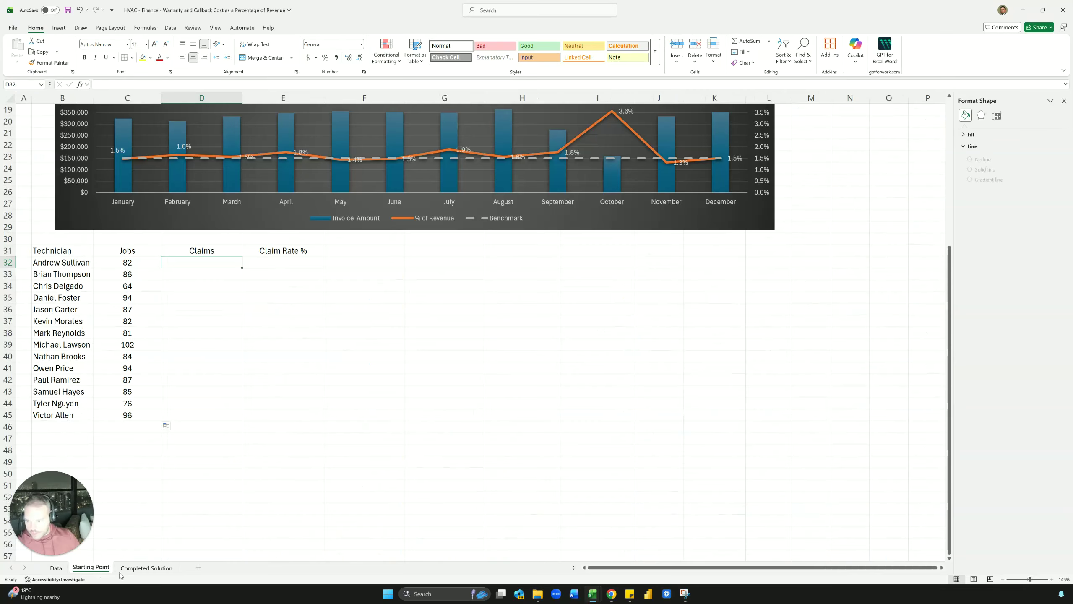
Extend the Jobs formula in C32 with a second range and criterion, Data!D:D,"", to match blank Original_Job_ID entries
click(130, 260)
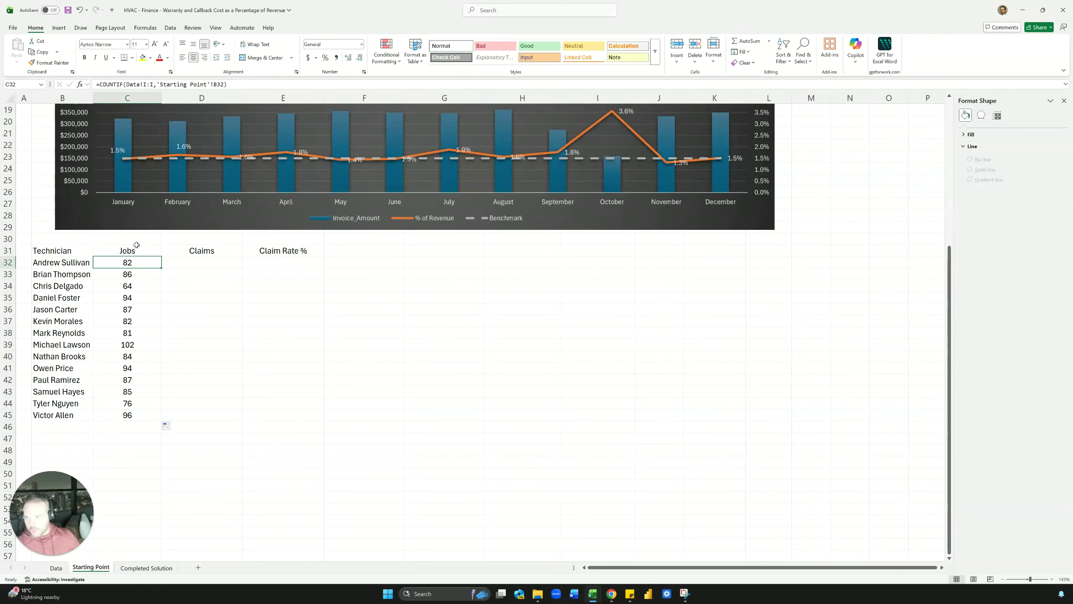
click(240, 83)
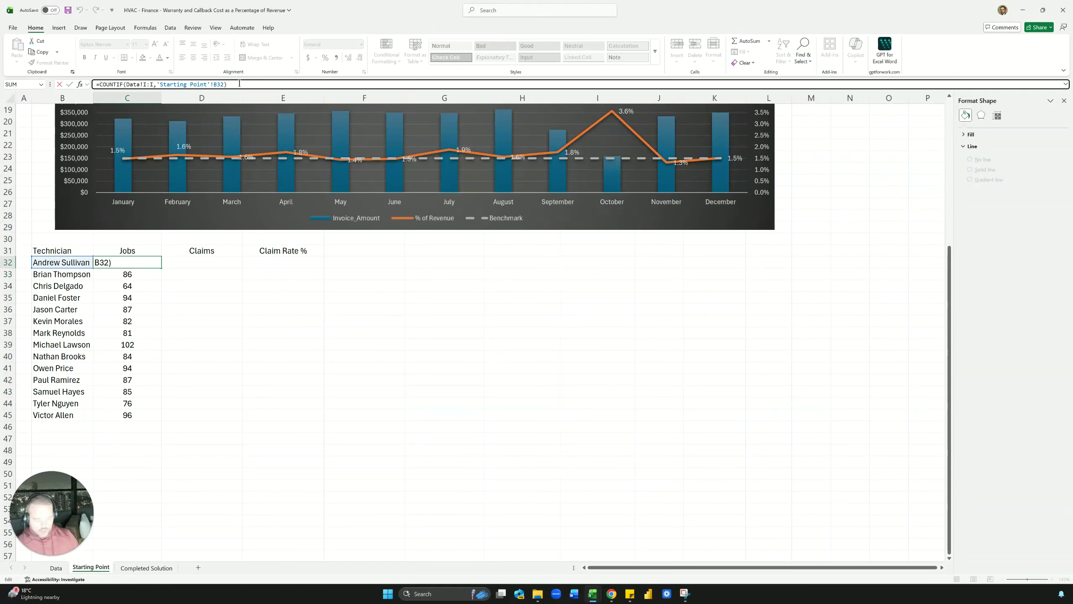
key(BackSpace)
text(,)
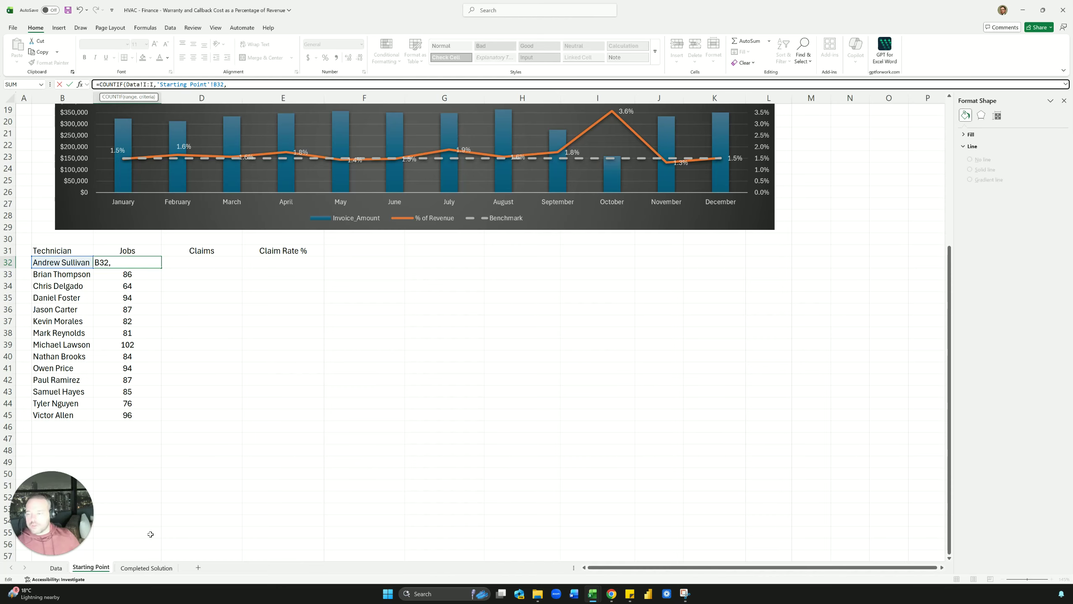
click(56, 568)
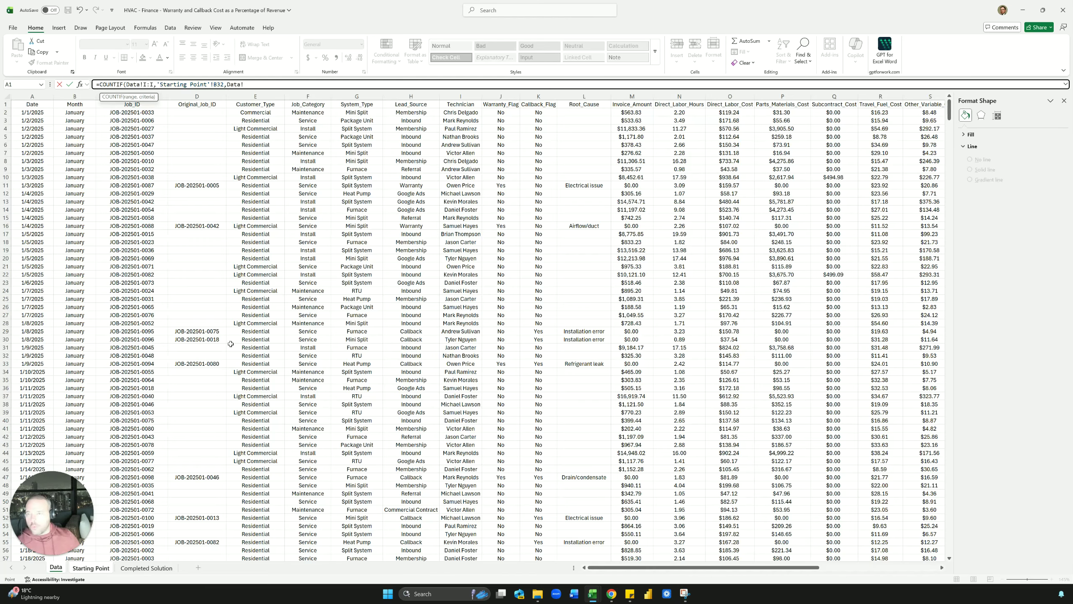
click(202, 95)
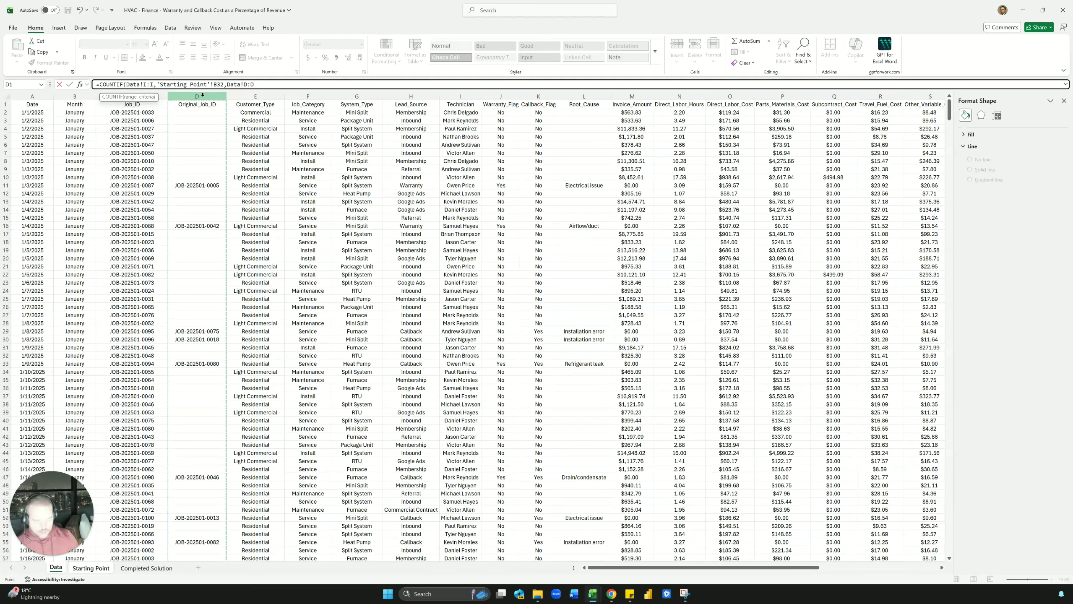
text(,)
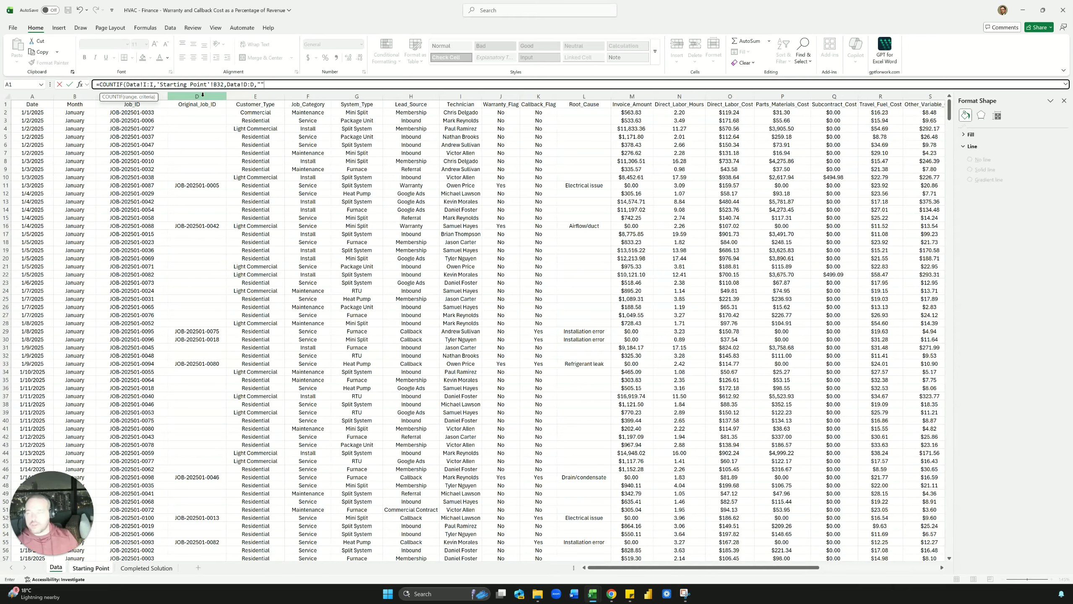
text("")
key(Return)
key(Return)
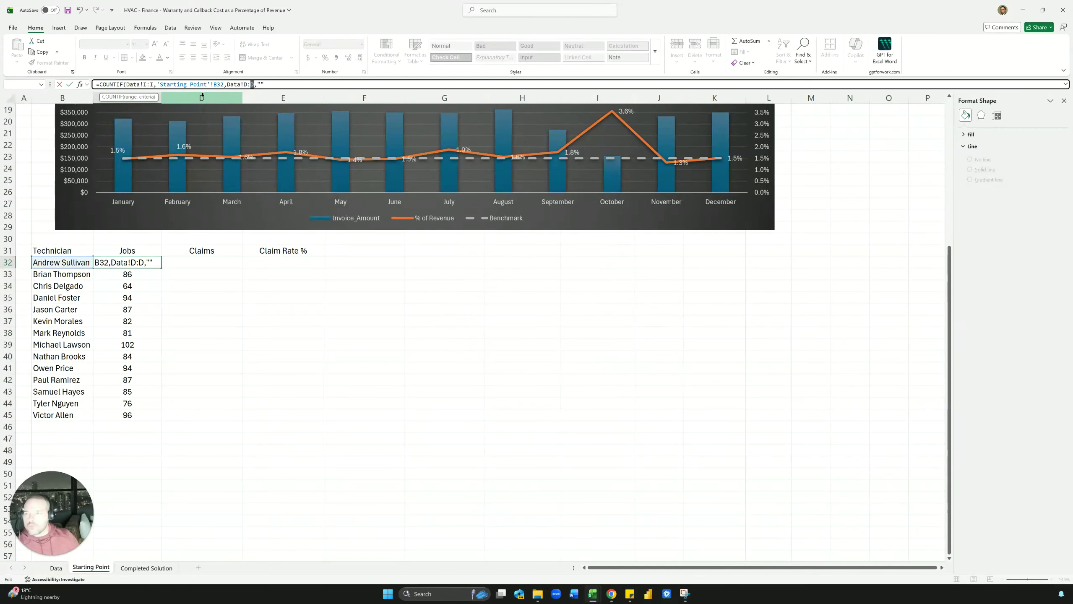
Try "<>" as the Data!D:D criterion in the C32 Jobs formula
click(219, 86)
click(227, 85)
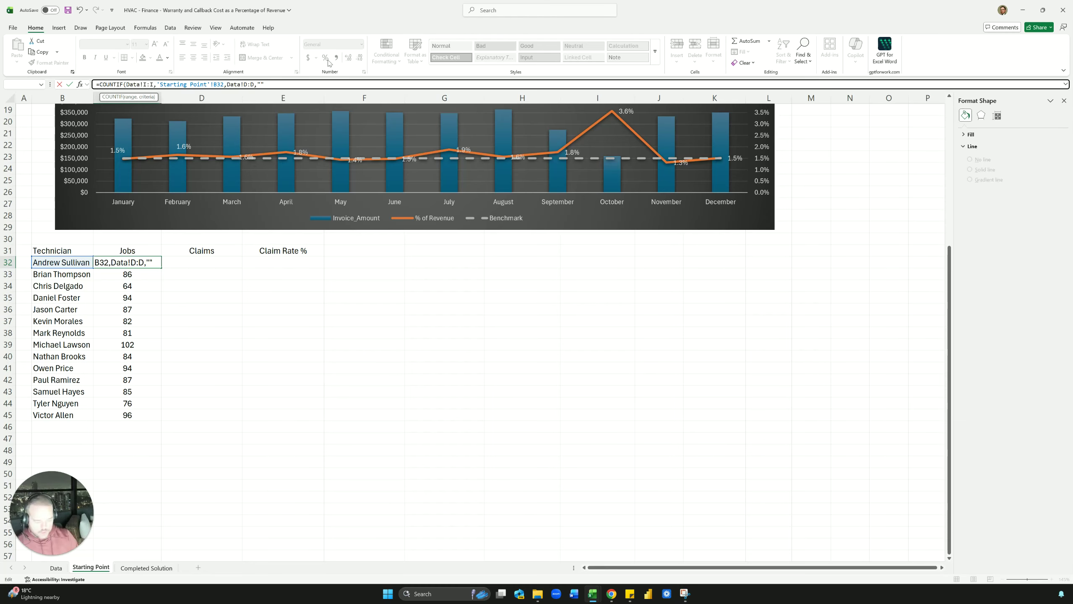
text(<>)
key(Return)
key(Return)
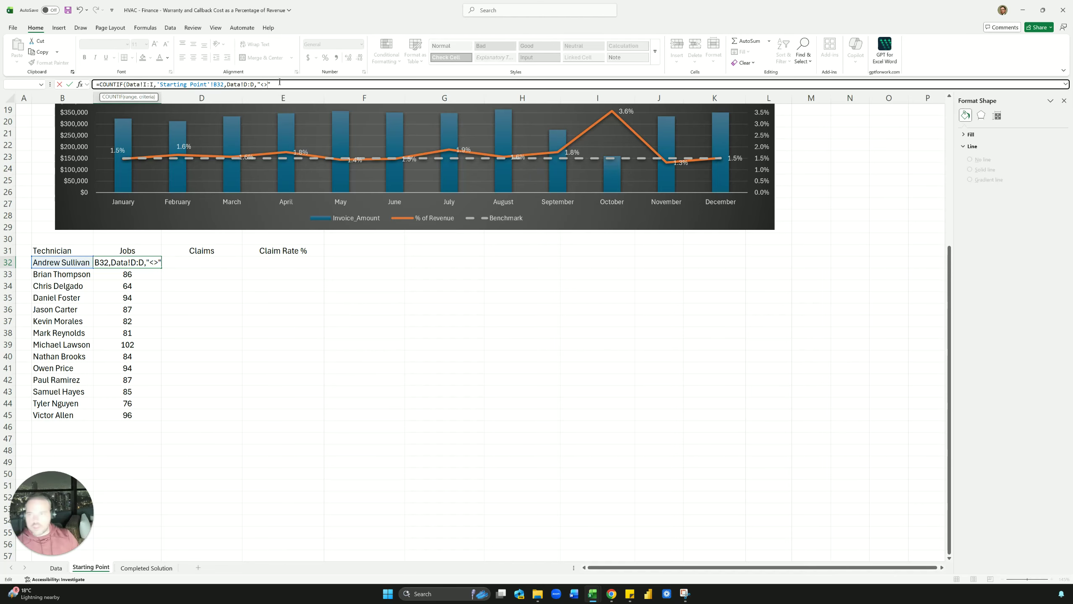
key(BackSpace)
key(BackSpace)
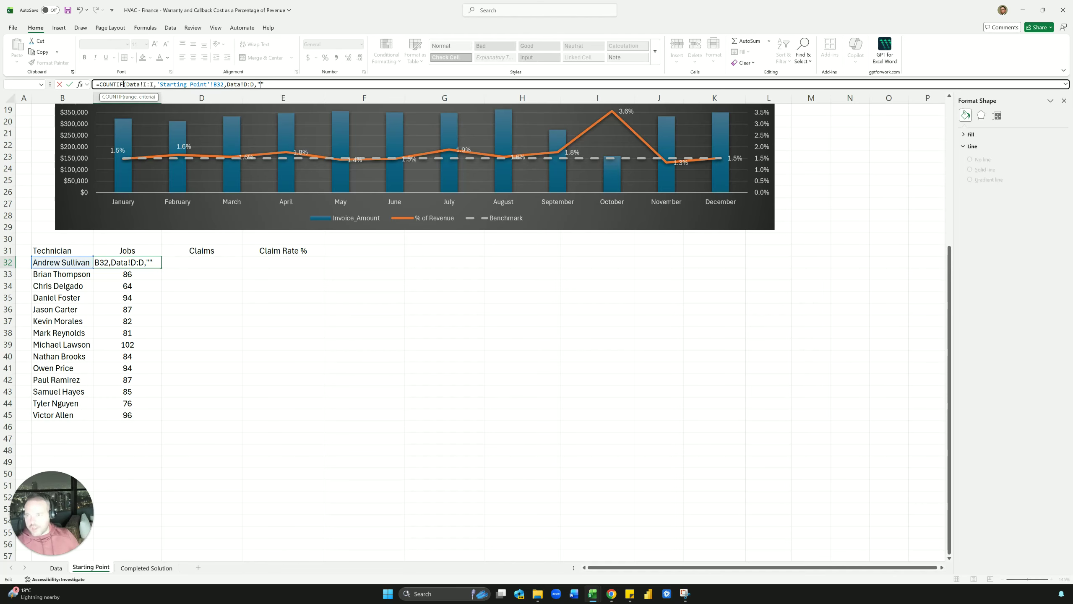
Change the C32 formula to =COUNTIFS(Data!I:I,'Starting Point'!B32,Data!D:D,"") to count only original jobs
click(122, 84)
text(S)
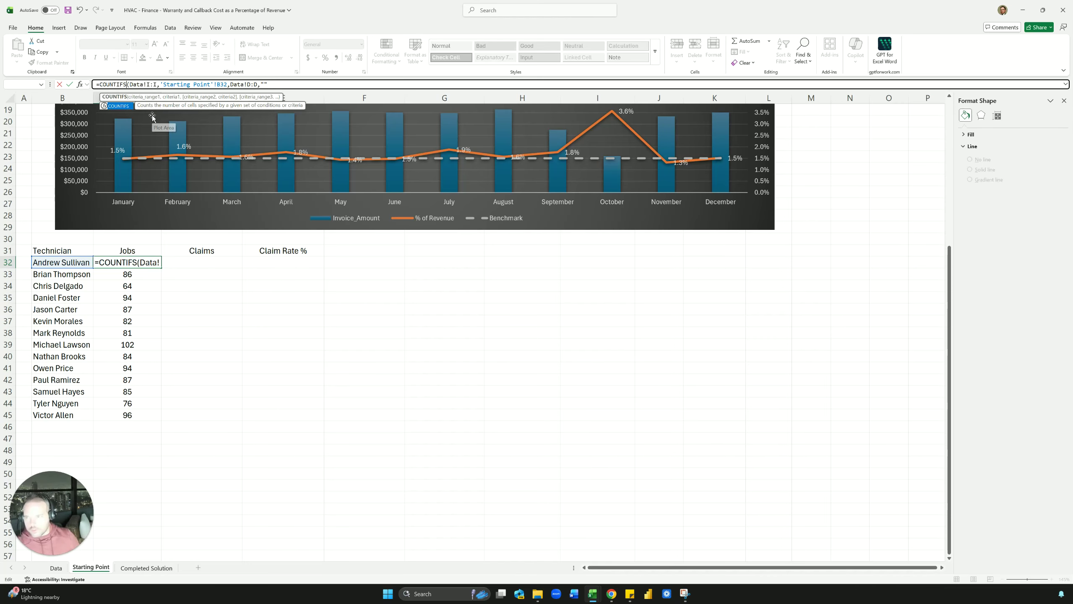
key(Return)
key(Up)
key(ctrl+c)
key(ctrl+shift+Down)
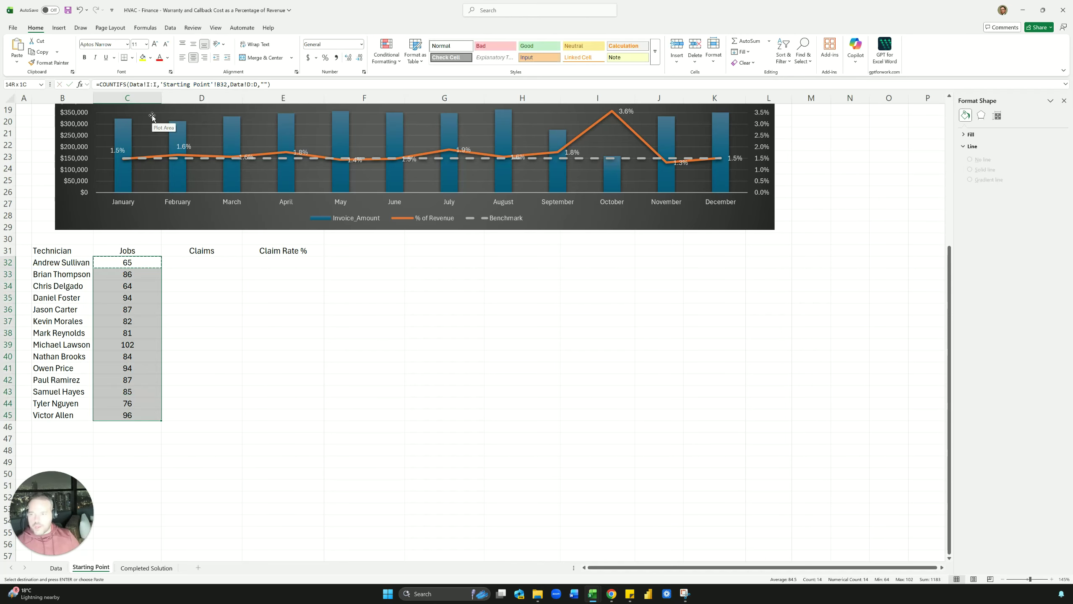
text(v)
key(Up)
key(Down)
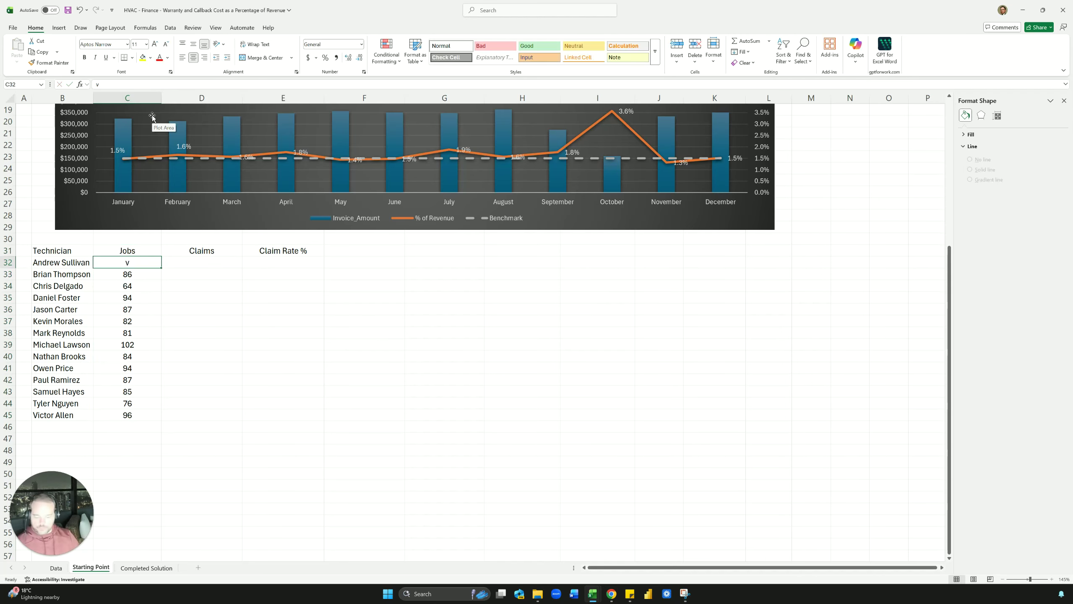
key(ctrl+z)
key(ctrl+c)
key(ctrl+shift+Down)
key(ctrl+shift+Up)
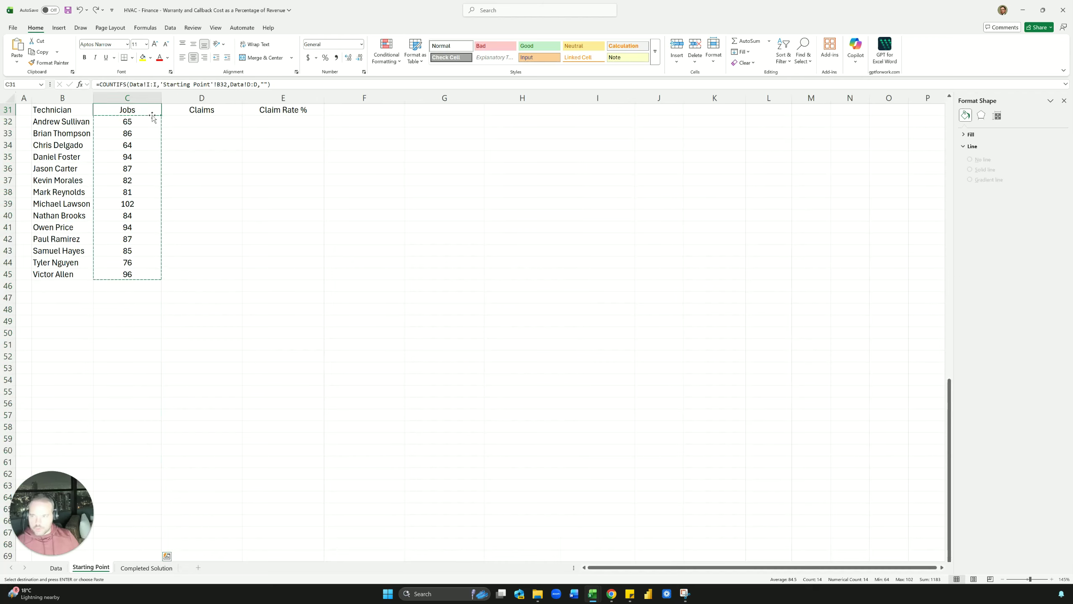
Copy the COUNTIFS Jobs formula from C32 down through C45 for all technicians
key(Down)
key(ctrl+c)
key(ctrl+shift+Down)
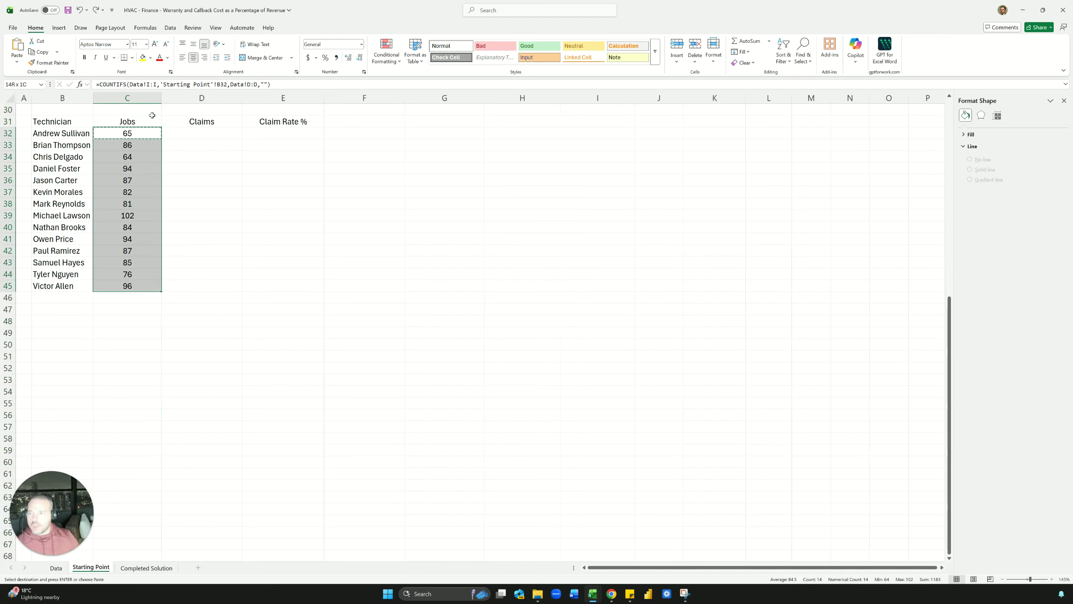
key(ctrl+v)
key(Right)
key(Escape)
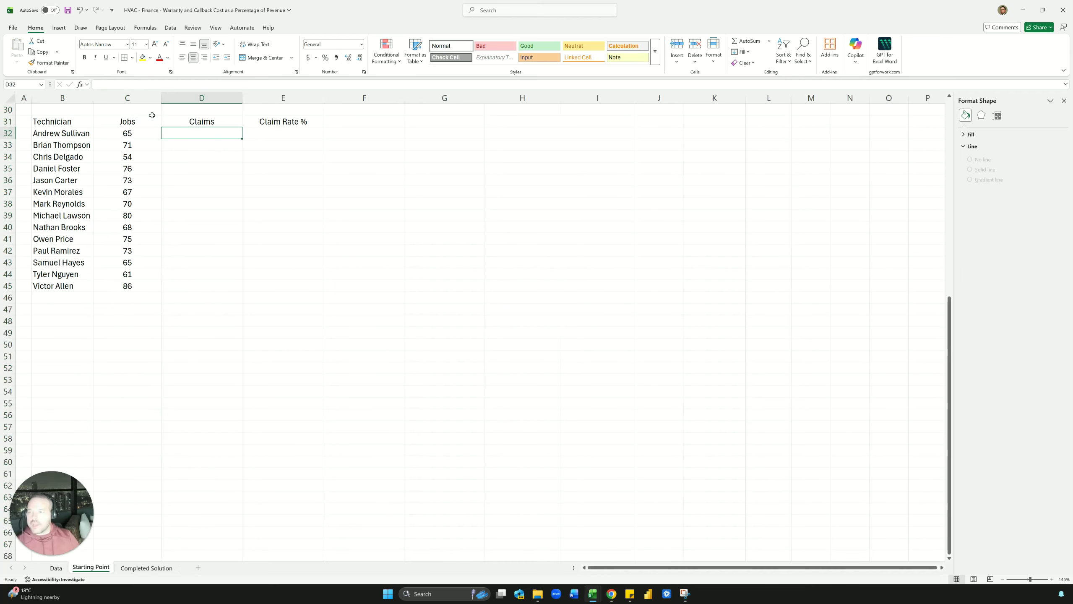
Compare the Jobs formula with the Data and Completed Solution sheets, and examine the Original_Job_ID criterion in Completed Solution's Claims formula in D35
click(143, 568)
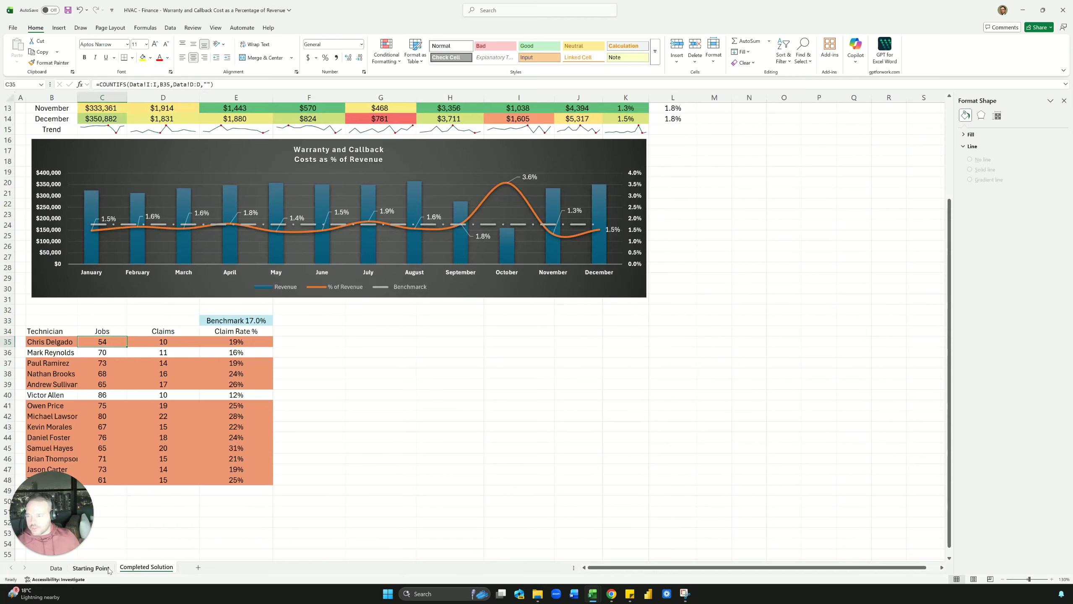
click(56, 568)
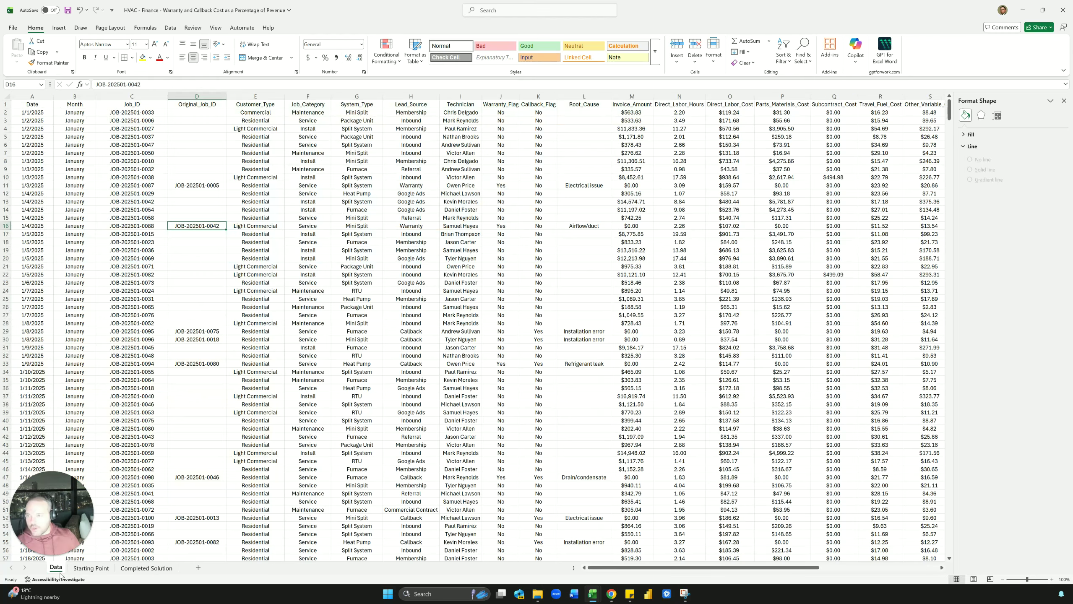
click(91, 568)
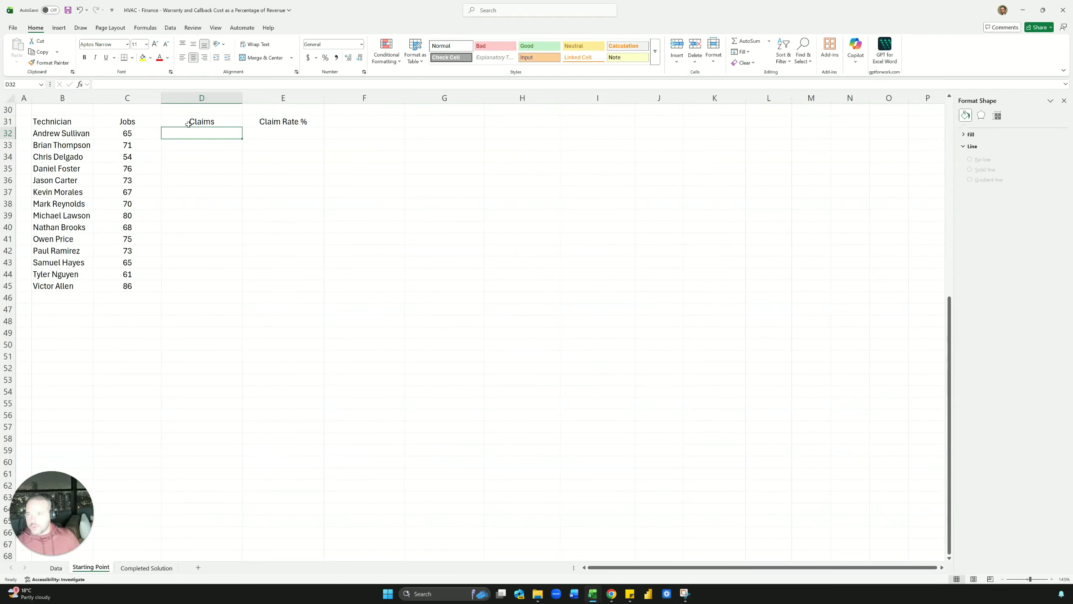
click(130, 142)
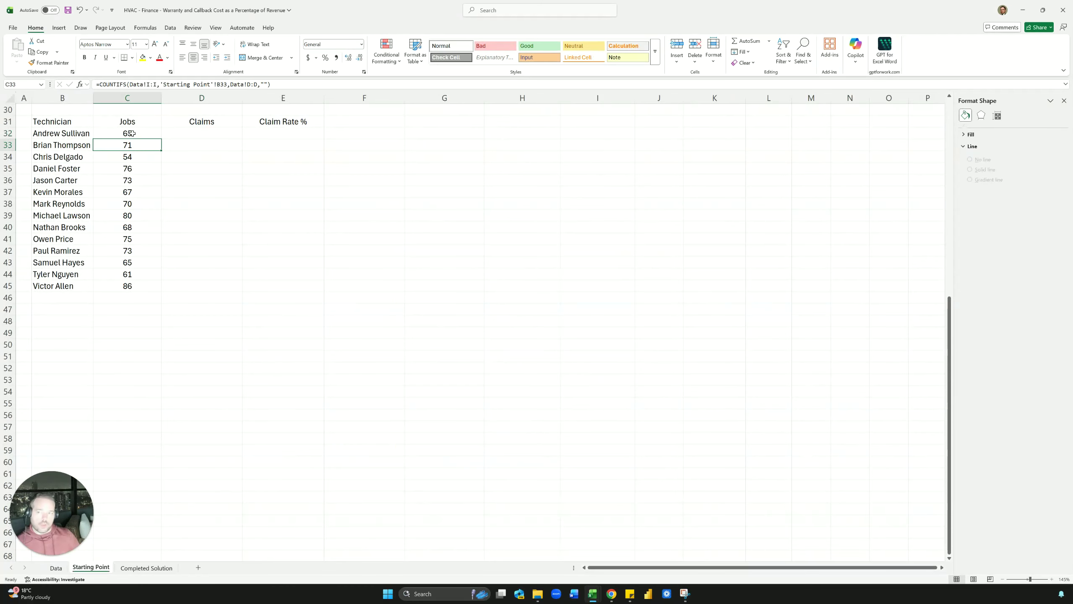
click(264, 84)
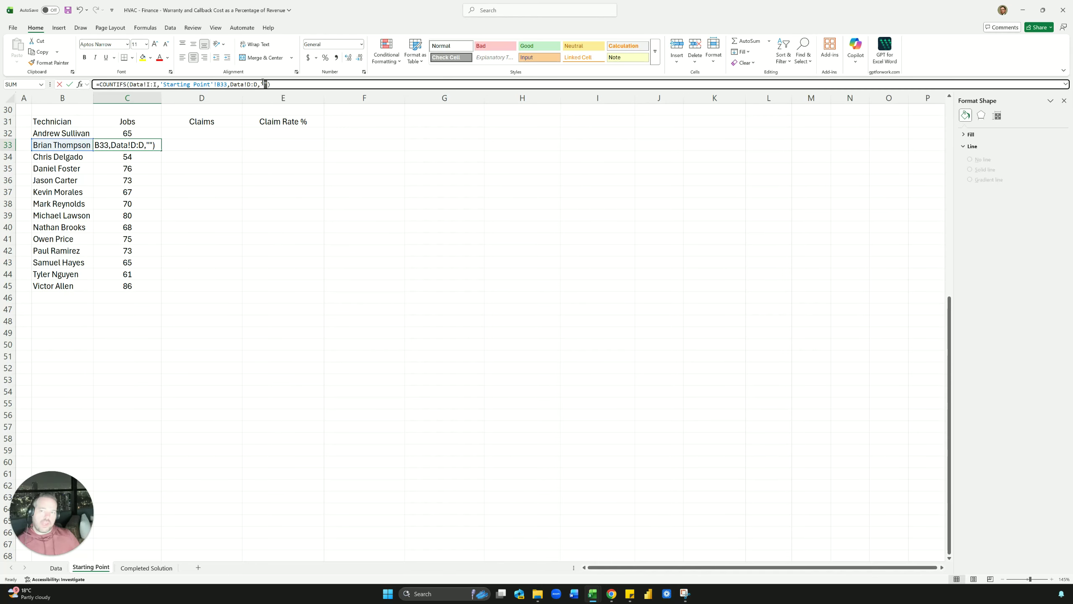
key(Escape)
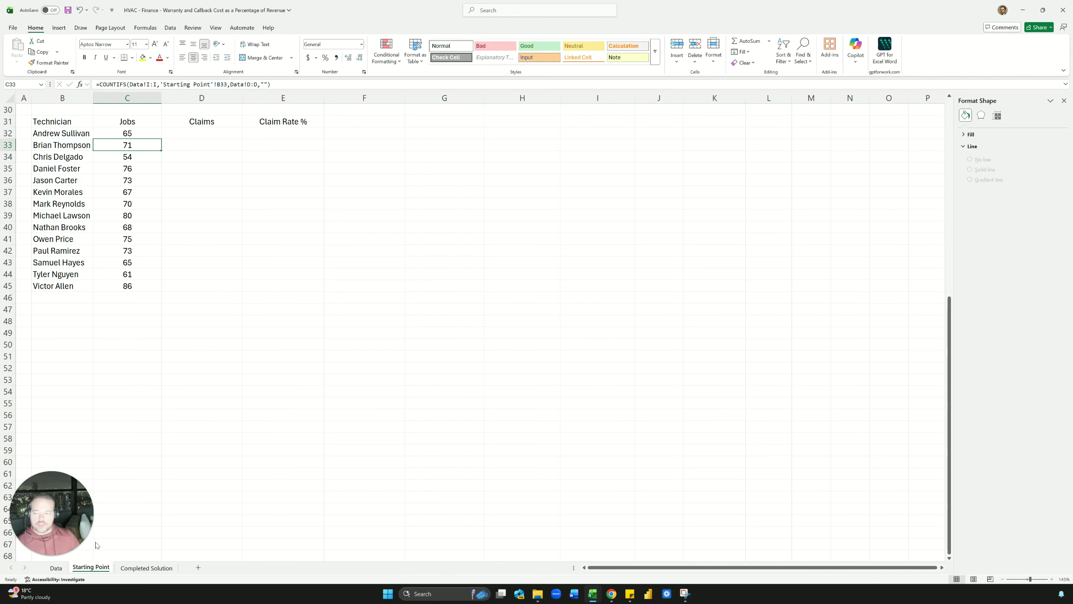
click(144, 567)
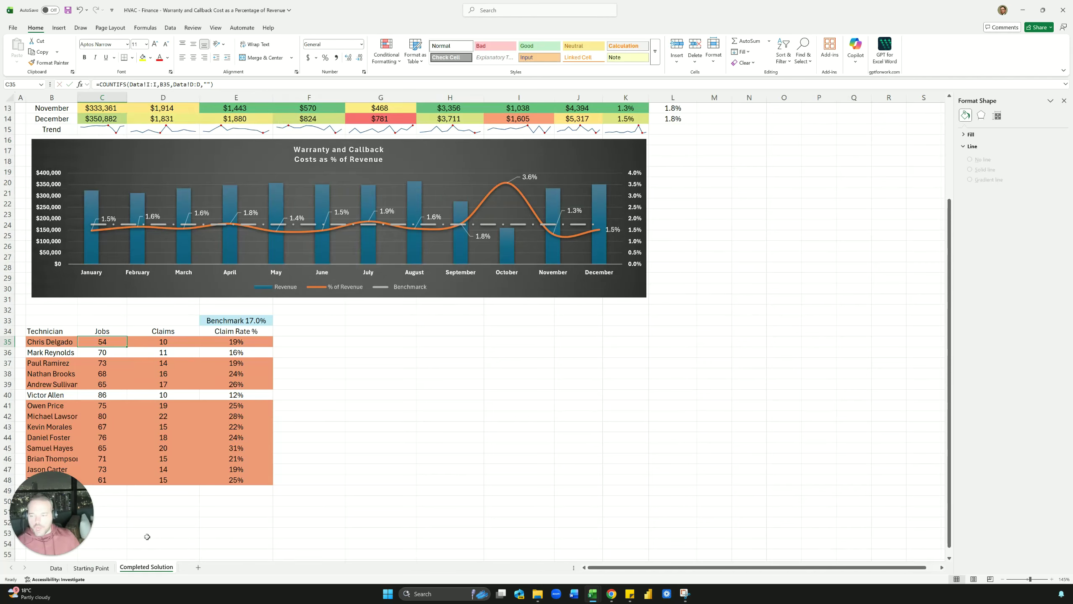
click(172, 342)
click(216, 84)
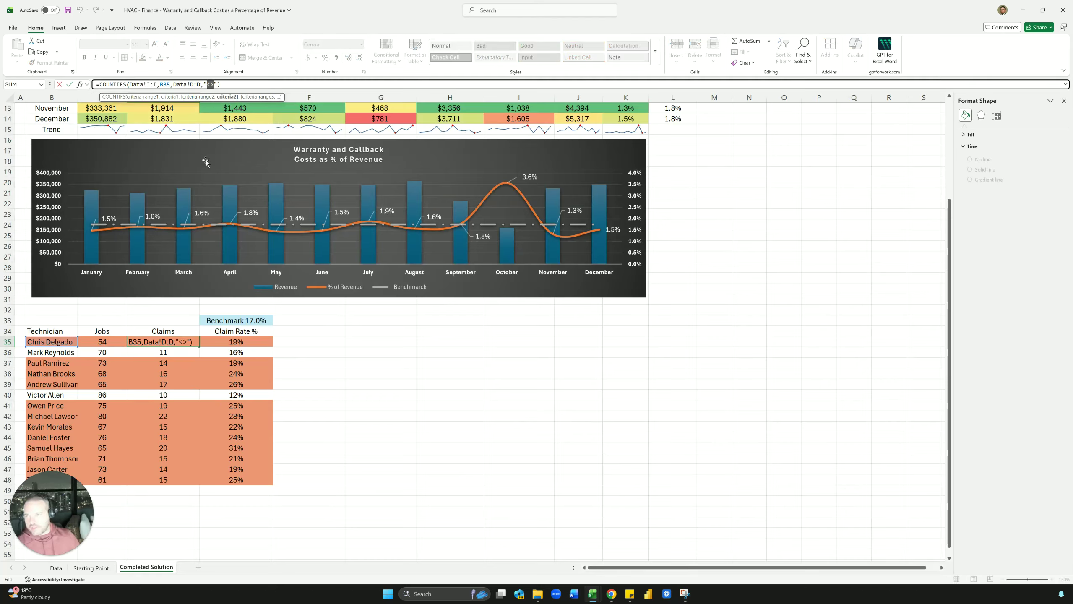
key(Escape)
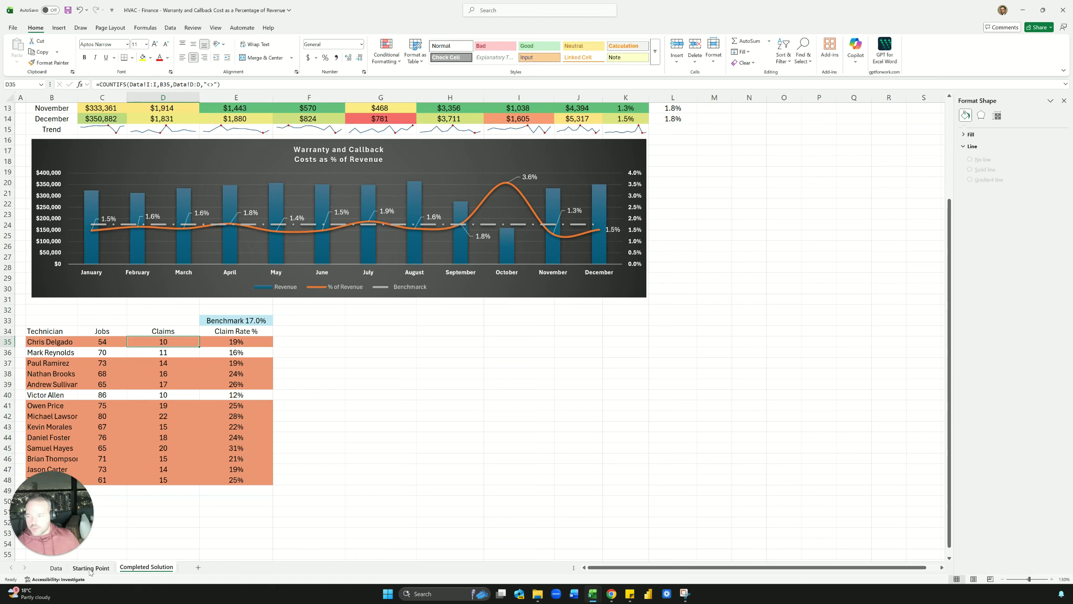
Reuse the text of the C32 Jobs formula in the Claims cell D32 of Starting Point, keeping its B32 reference
click(91, 567)
click(129, 135)
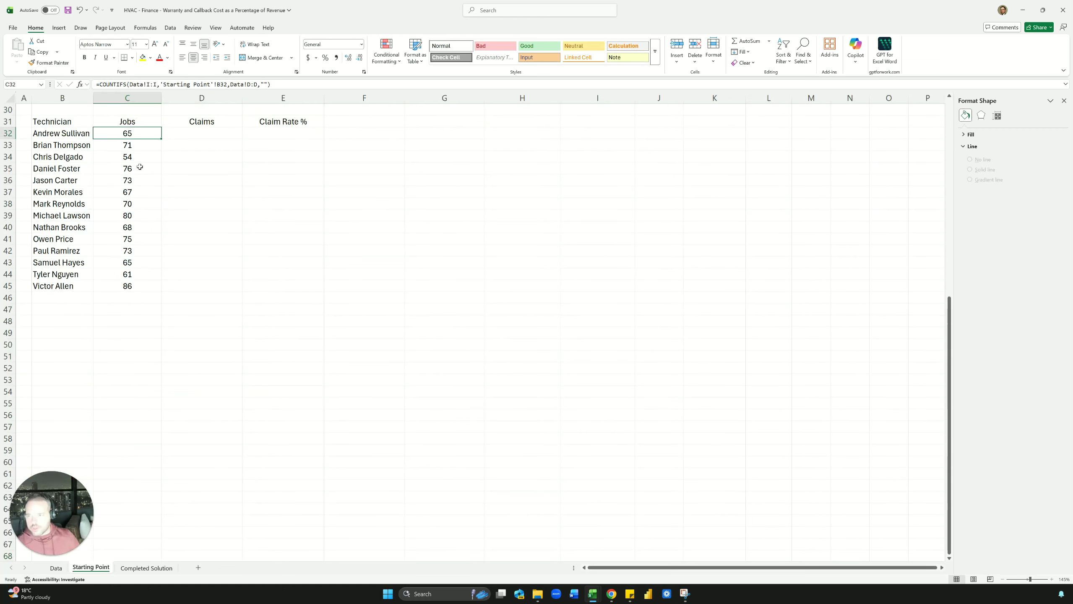
click(293, 83)
drag(294, 83, 99, 84)
key(ctrl+c)
key(Escape)
click(196, 134)
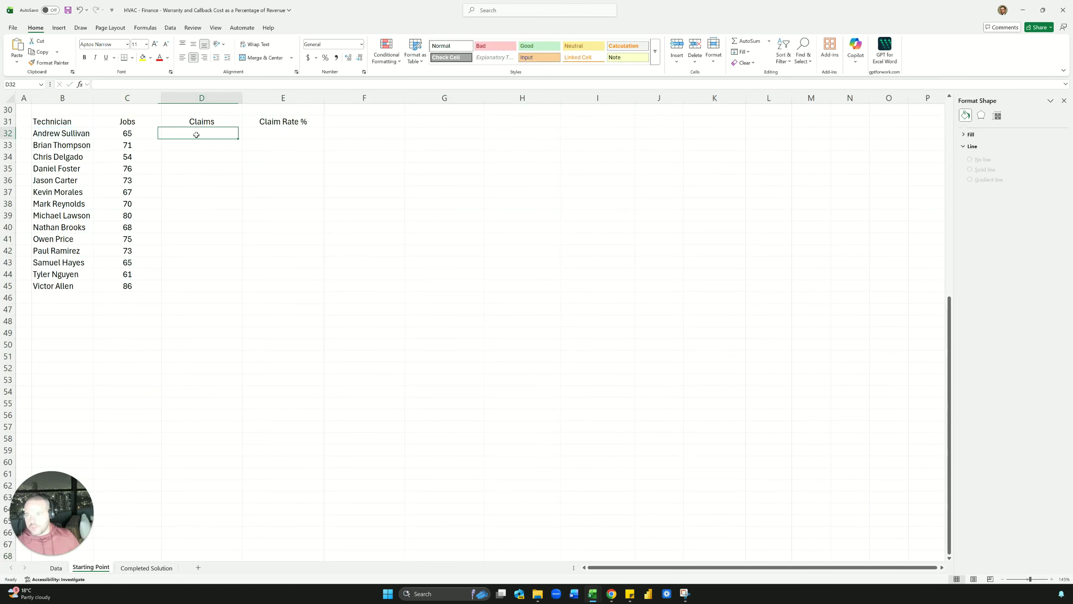
text(=)
key(ctrl+v)
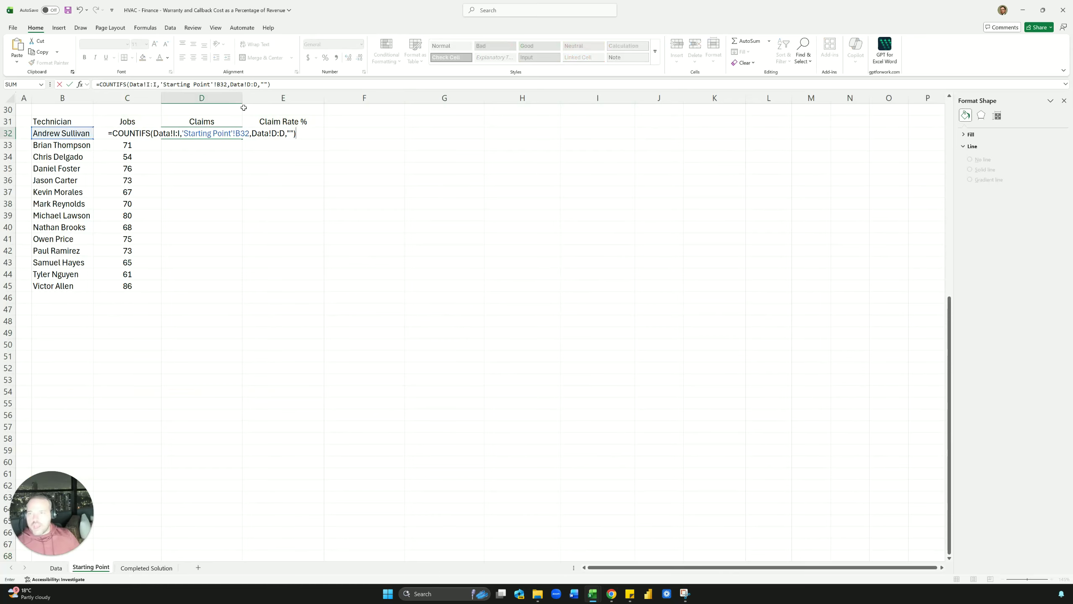
Set the Data!D:D criterion in D32 to "<>" to count claims, and fill the formula down to D45
click(263, 86)
click(264, 84)
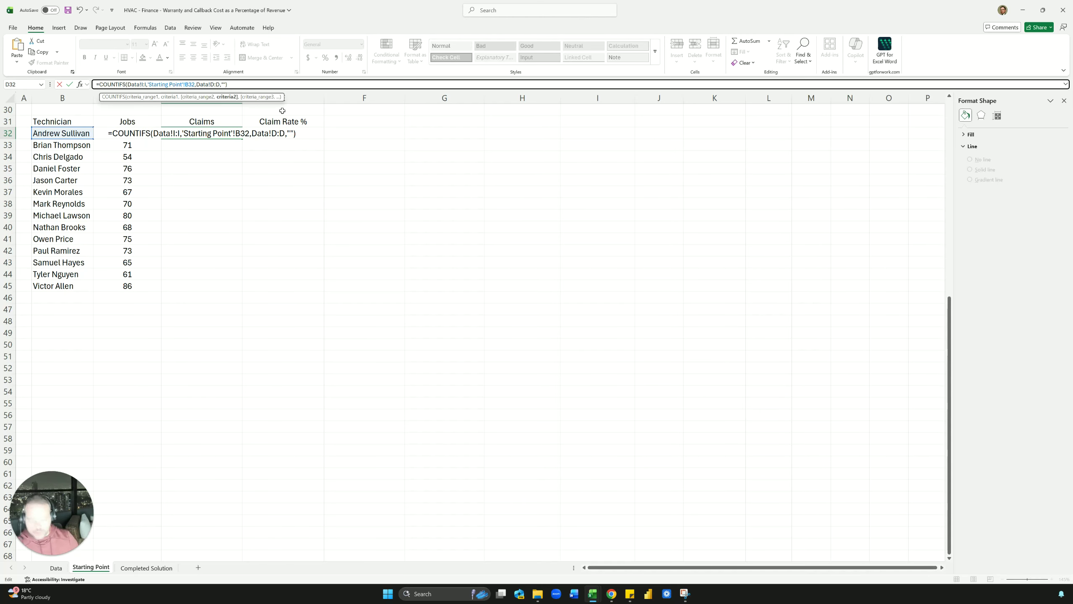
text(<>)
key(ctrl+Return)
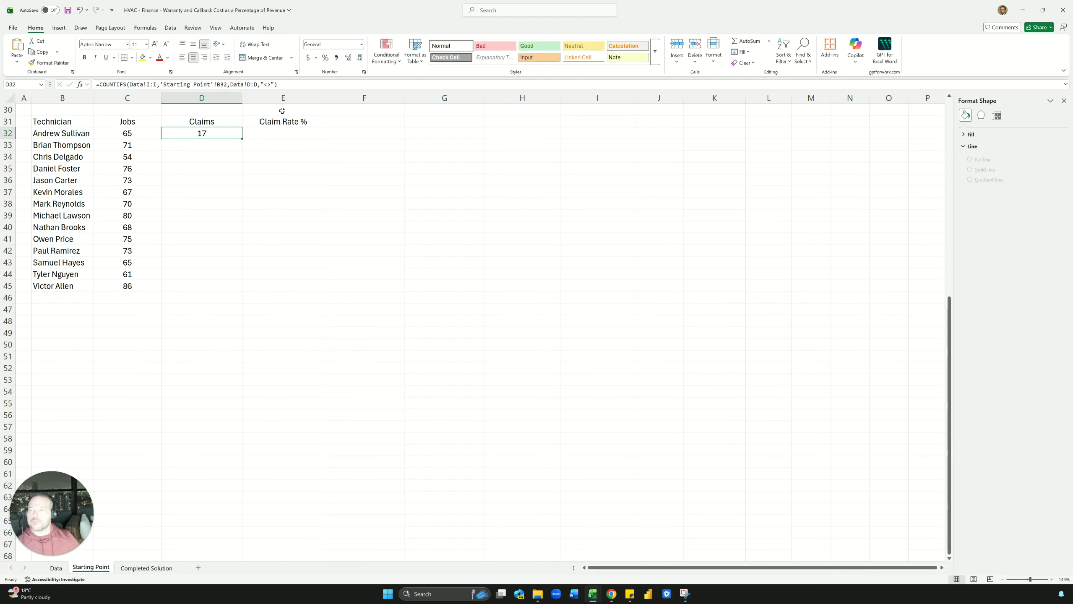
double_click(244, 136)
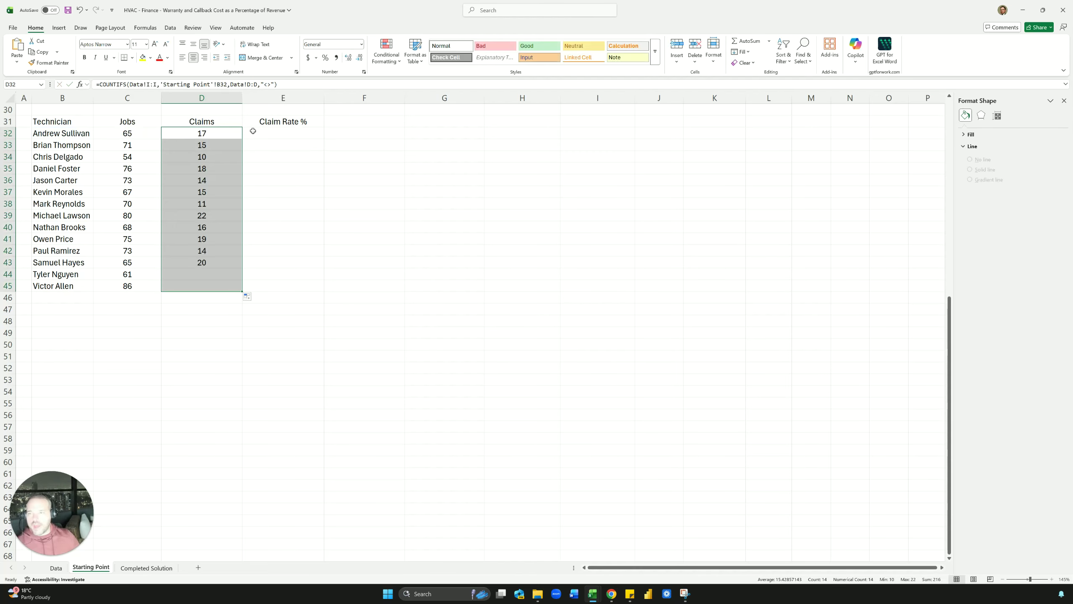
Calculate the claim rate in E32 with =D32/C32 and format it as a percentage with one decimal place
click(252, 133)
text(=)
key(Left)
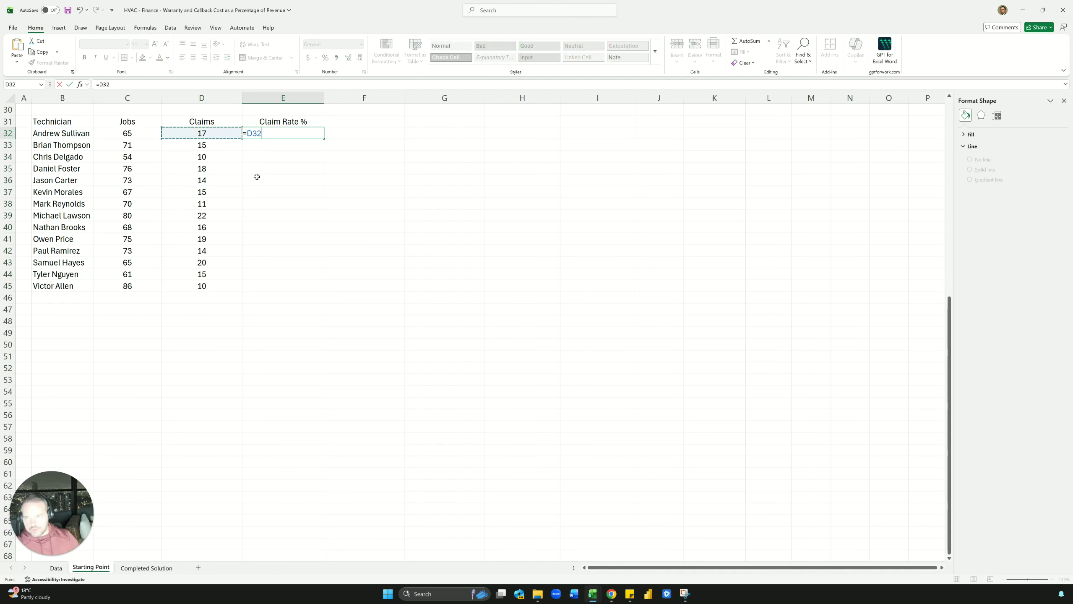
text(/)
key(Left)
key(Left)
key(ctrl+Return)
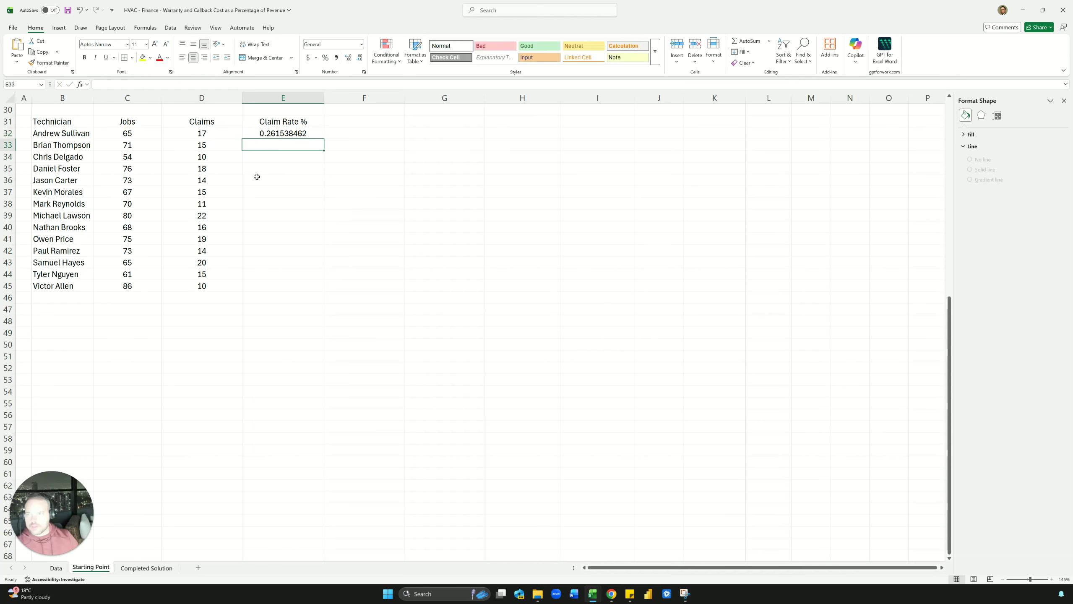
key(ctrl+shift+5)
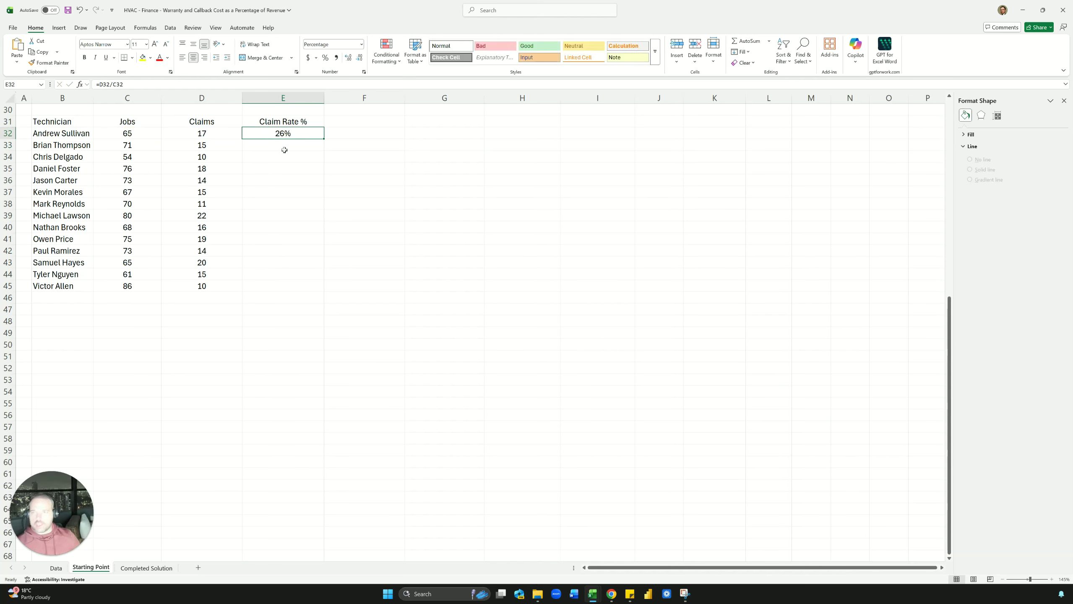
click(349, 58)
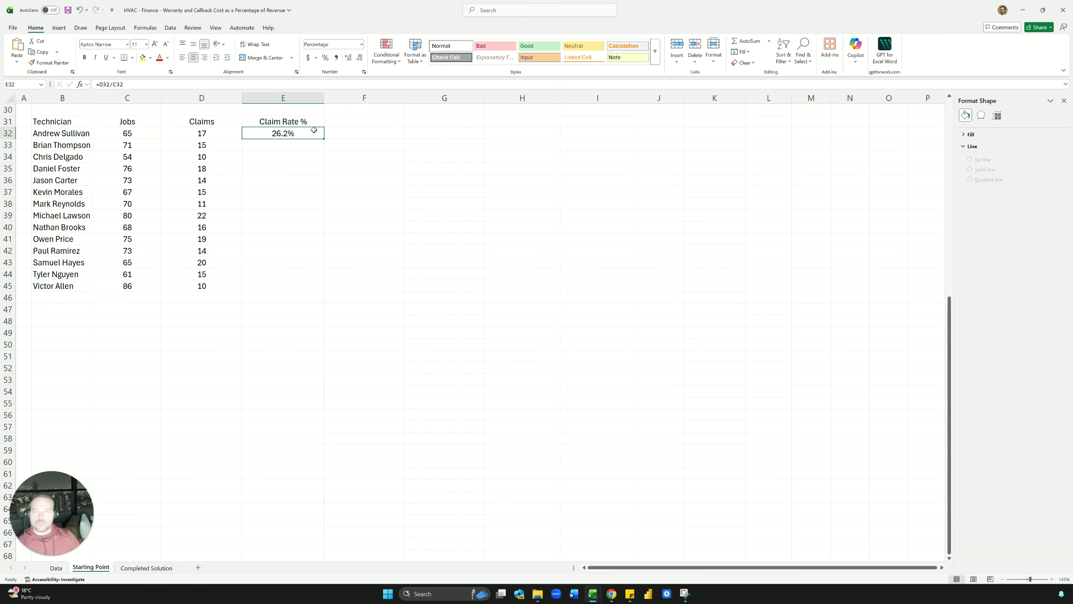
Fill the claim rate formula from E32 down to E45 for all technicians
double_click(324, 139)
click(426, 124)
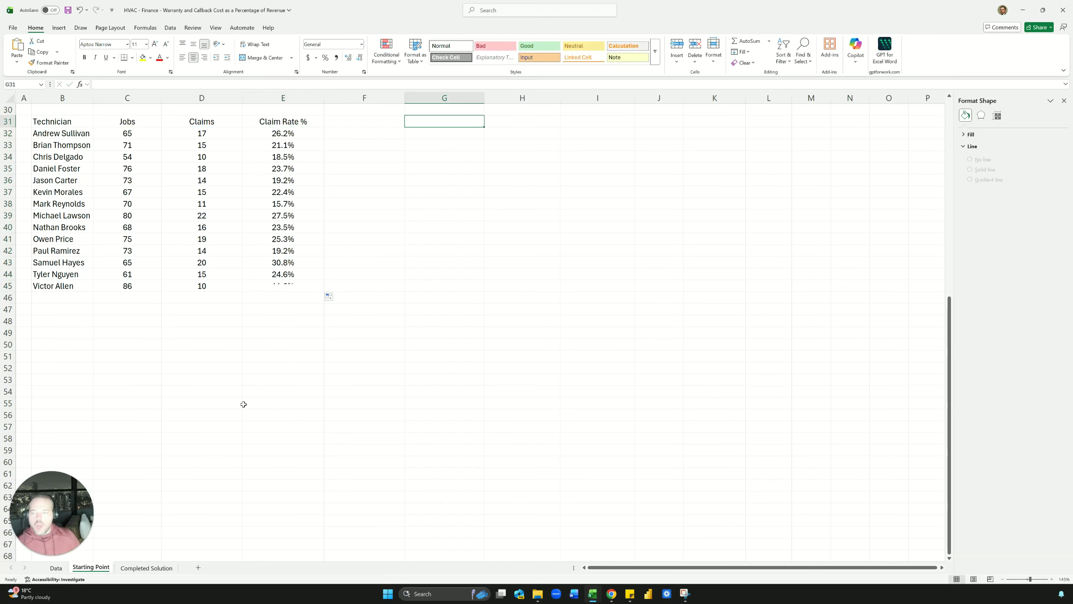
Examine the technician table on Completed Solution, including the benchmark above Claim Rate %, the claim rate formula and the highlighted rows
click(152, 568)
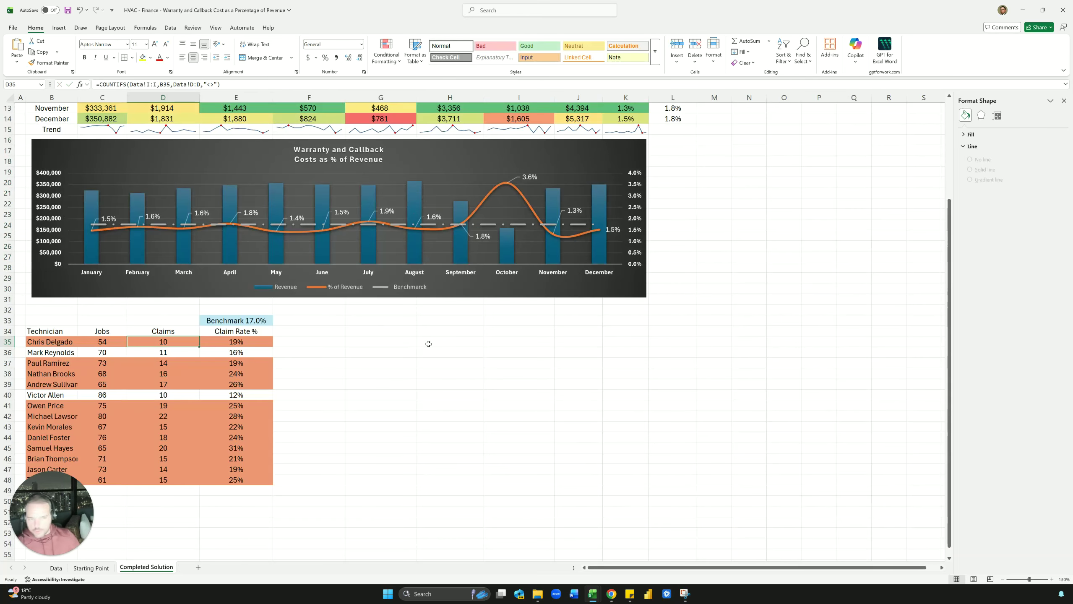
click(244, 337)
click(256, 343)
drag(103, 342, 168, 342)
click(232, 323)
click(237, 346)
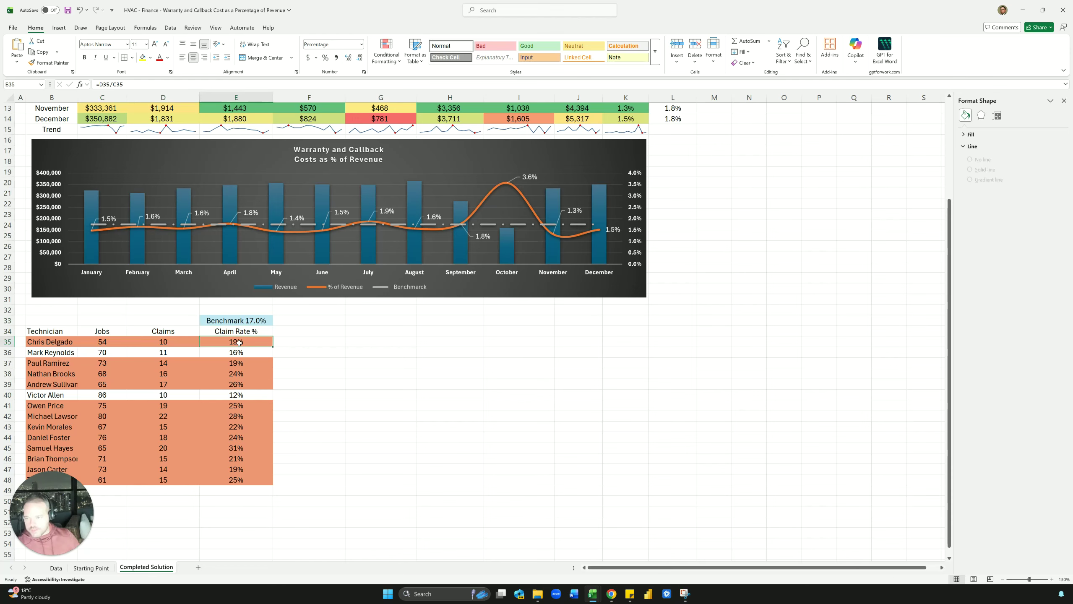
drag(238, 346, 239, 418)
click(238, 417)
click(256, 328)
click(220, 341)
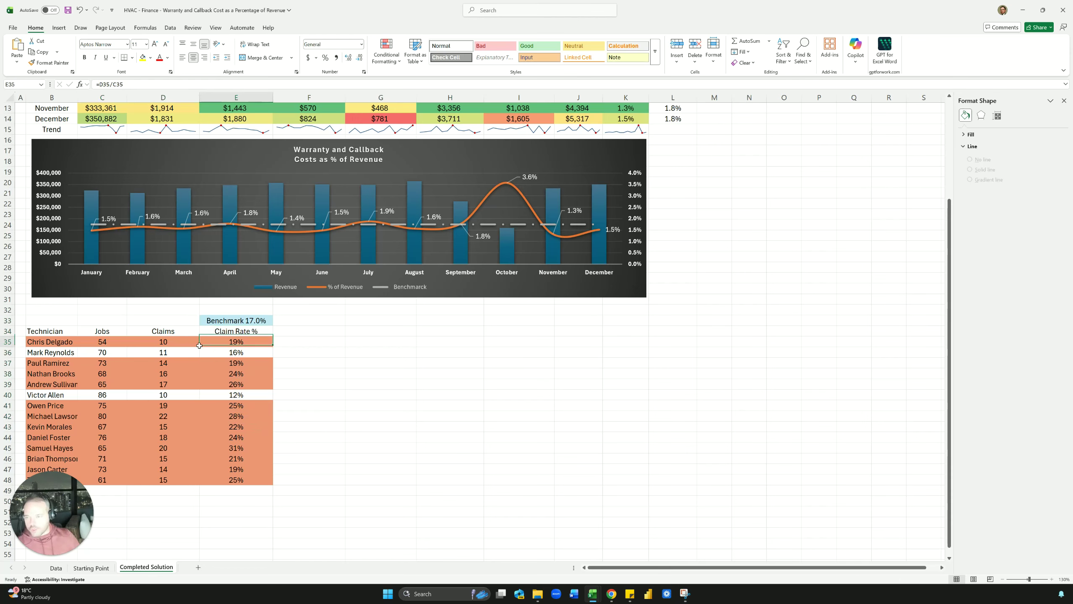
click(64, 342)
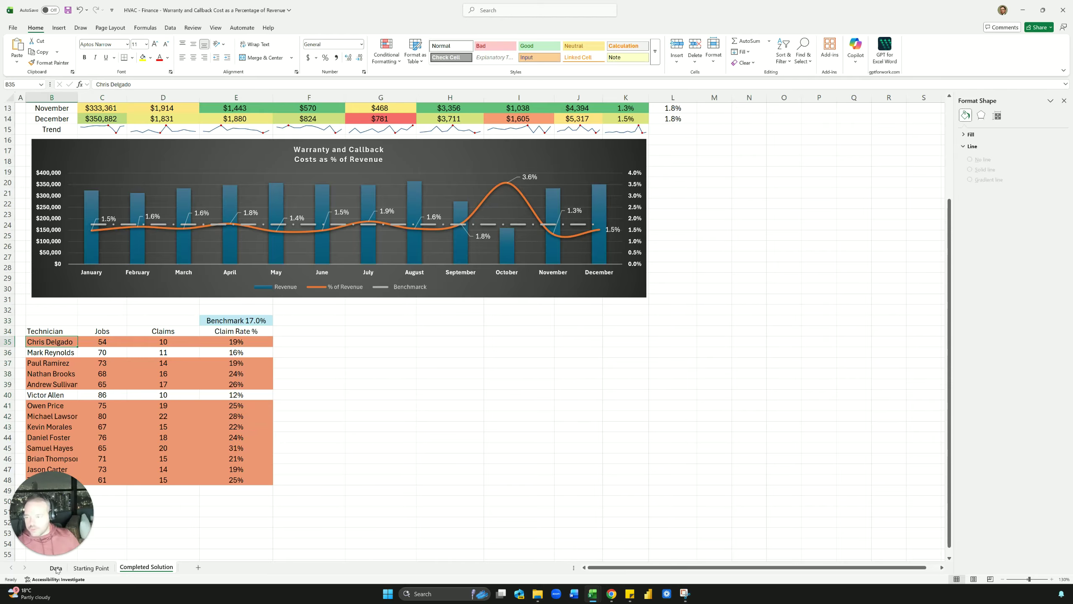
Enter a claim rate benchmark of 17% in F31 of Starting Point, beside the Claim Rate % header
click(91, 568)
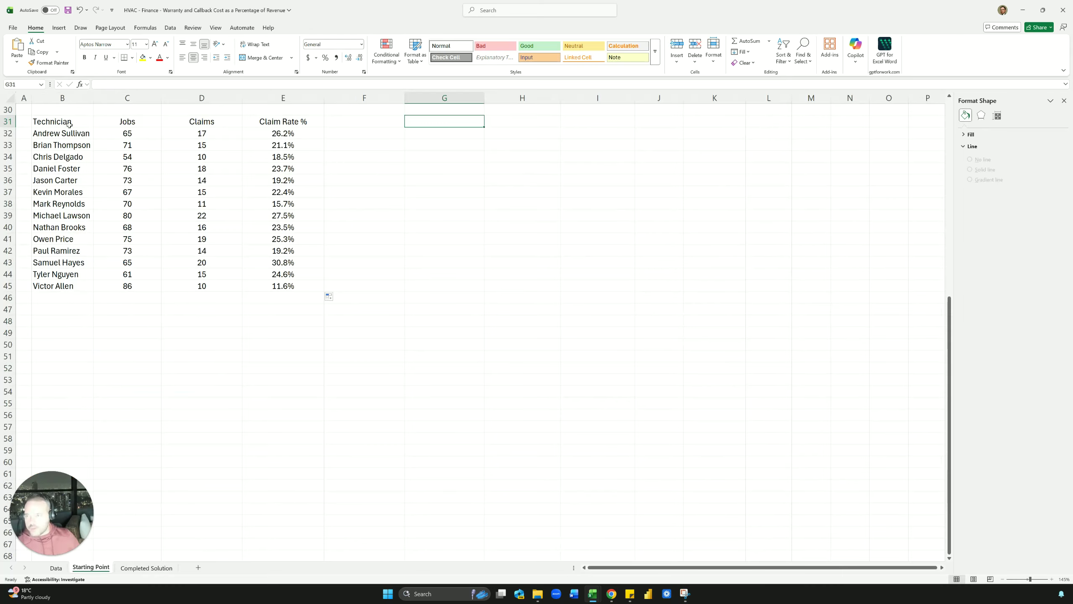
drag(69, 131, 211, 202)
click(312, 180)
scroll(311, 173, up, 4)
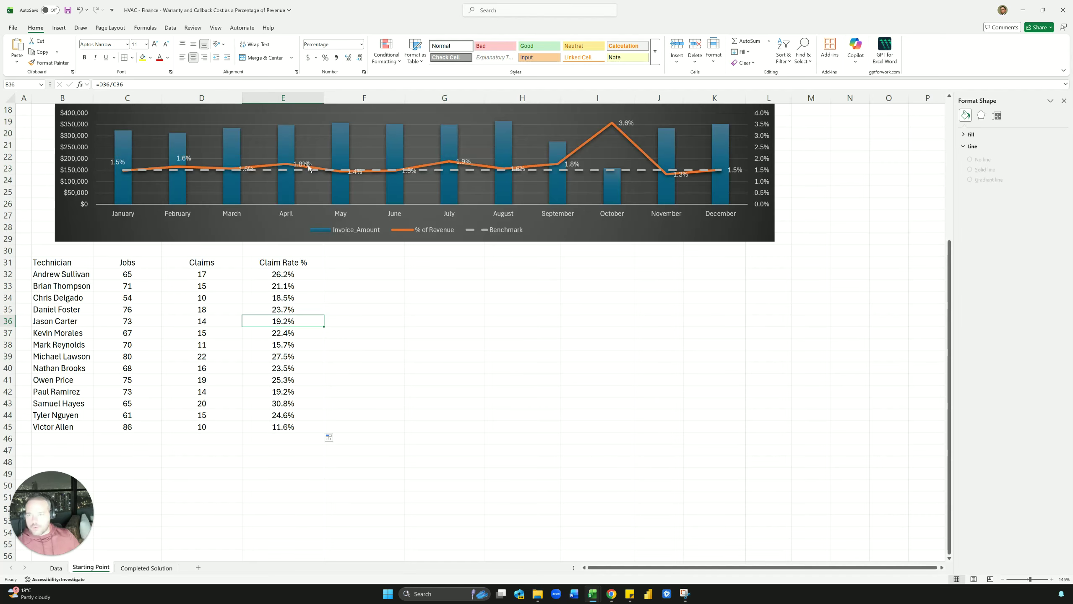
click(305, 253)
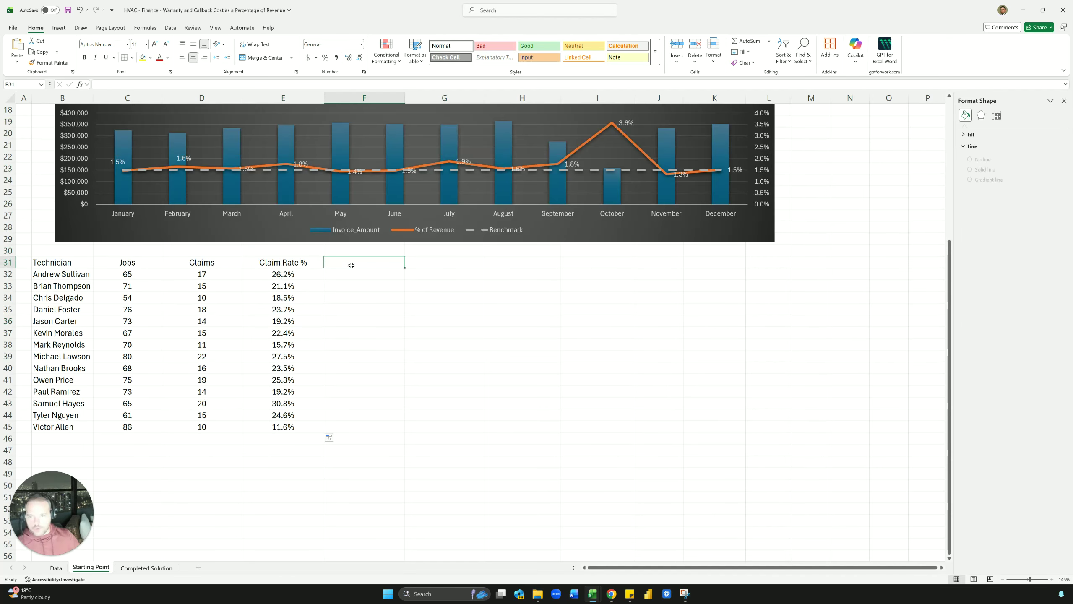
click(353, 264)
text(17%)
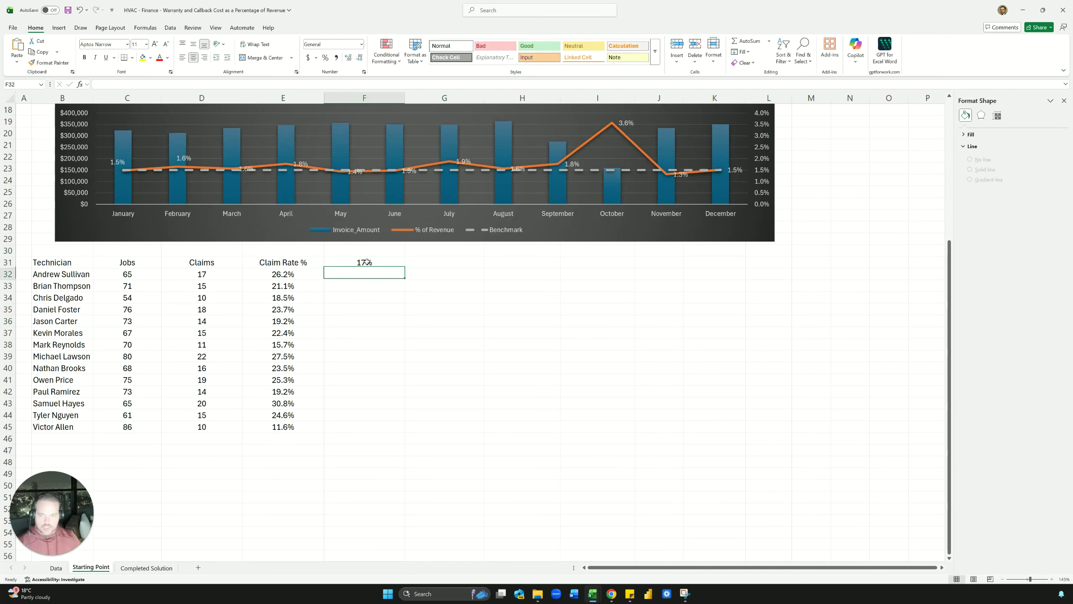
key(ctrl+Return)
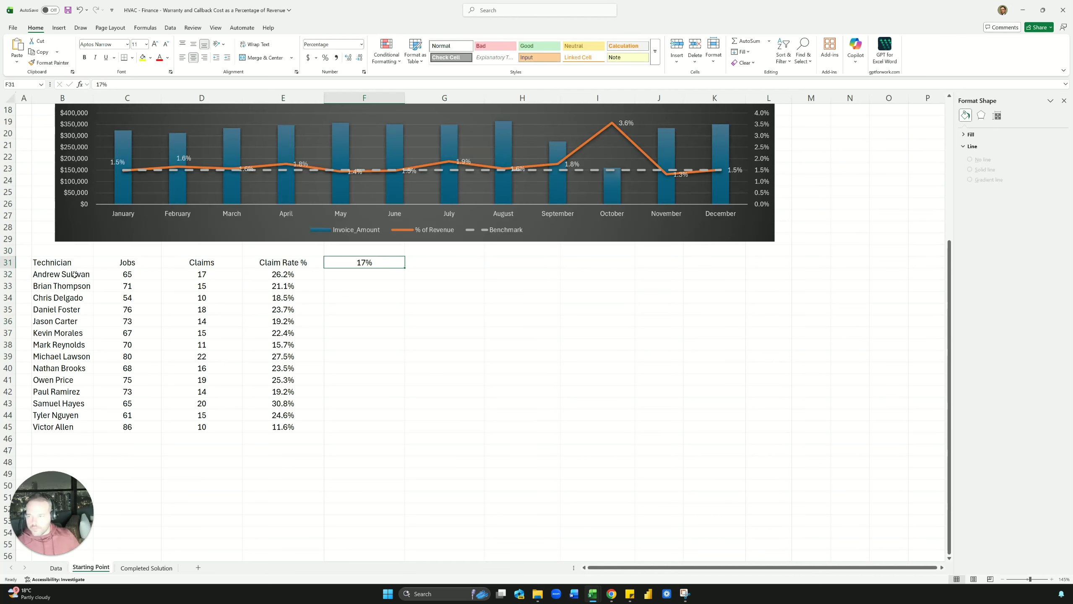
Define a formula-based conditional formatting rule for B32:E45 using =$E32>$F$31 to flag technicians above the benchmark
drag(74, 274, 296, 427)
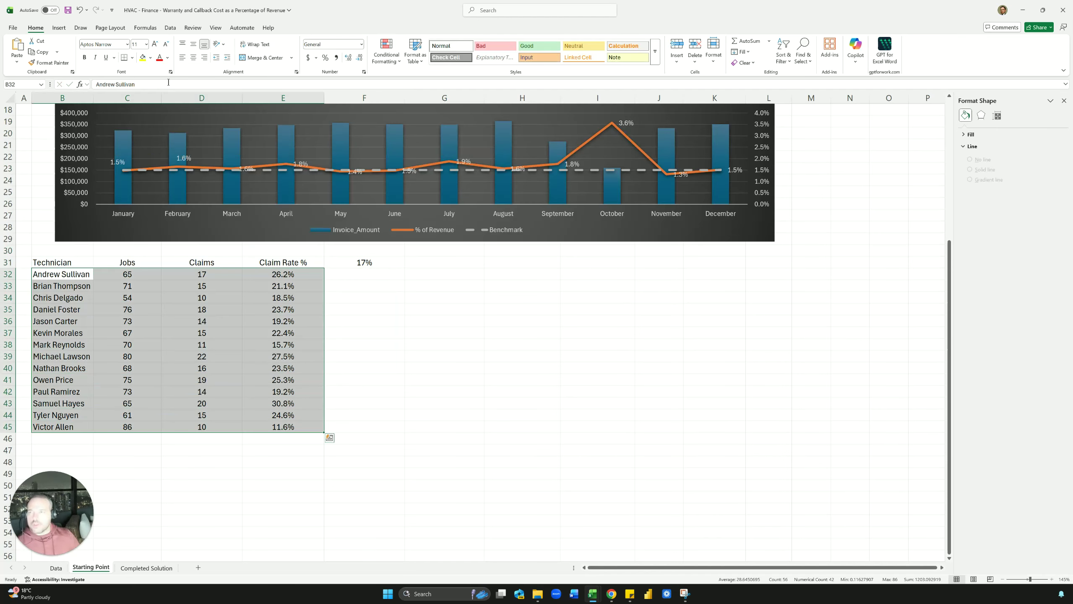
click(386, 52)
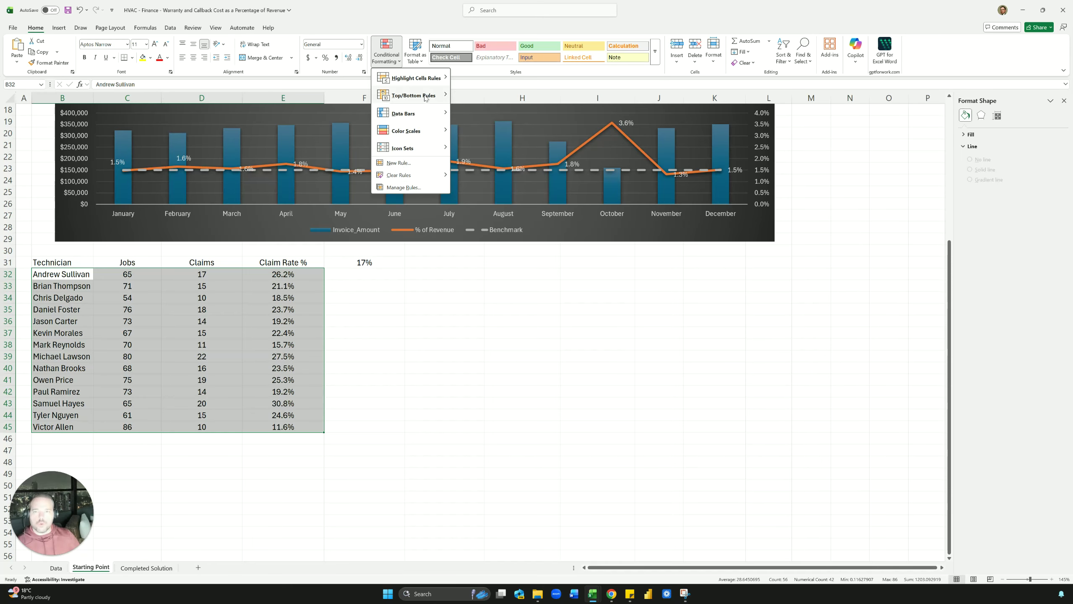
click(407, 162)
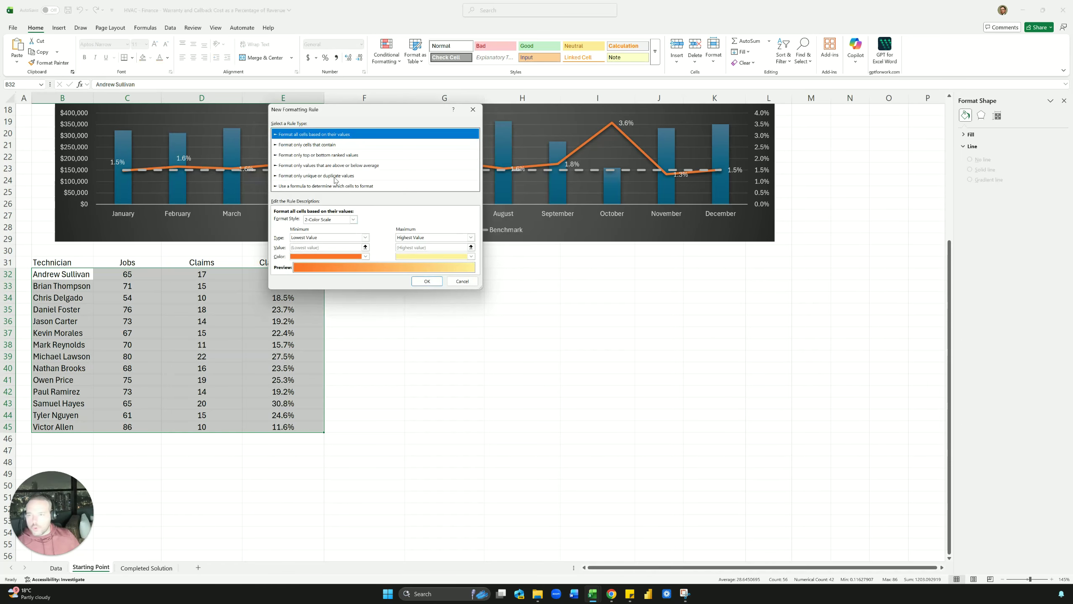
click(329, 186)
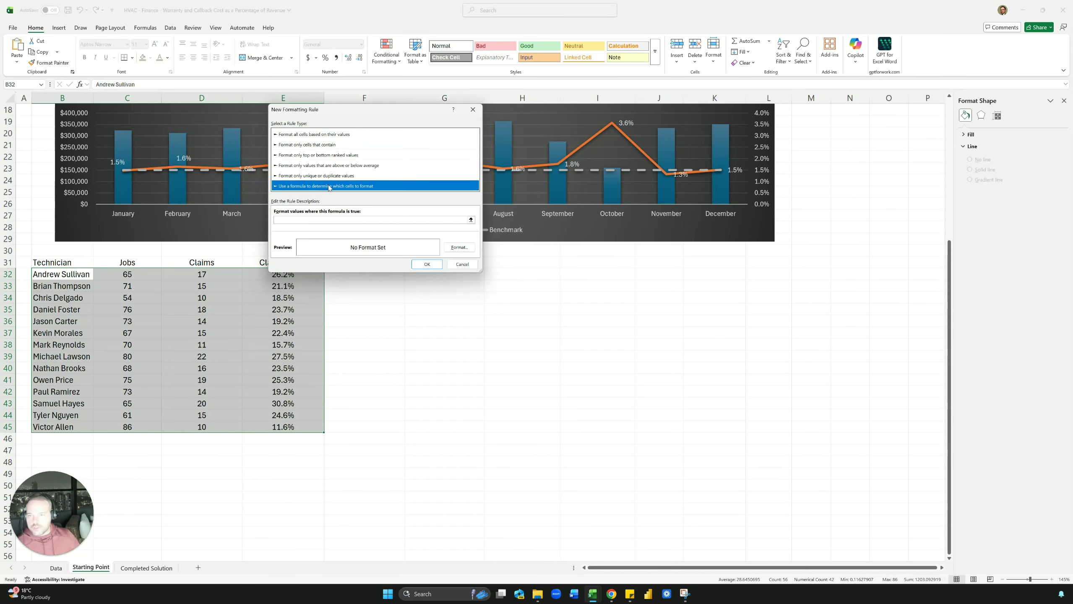
click(328, 218)
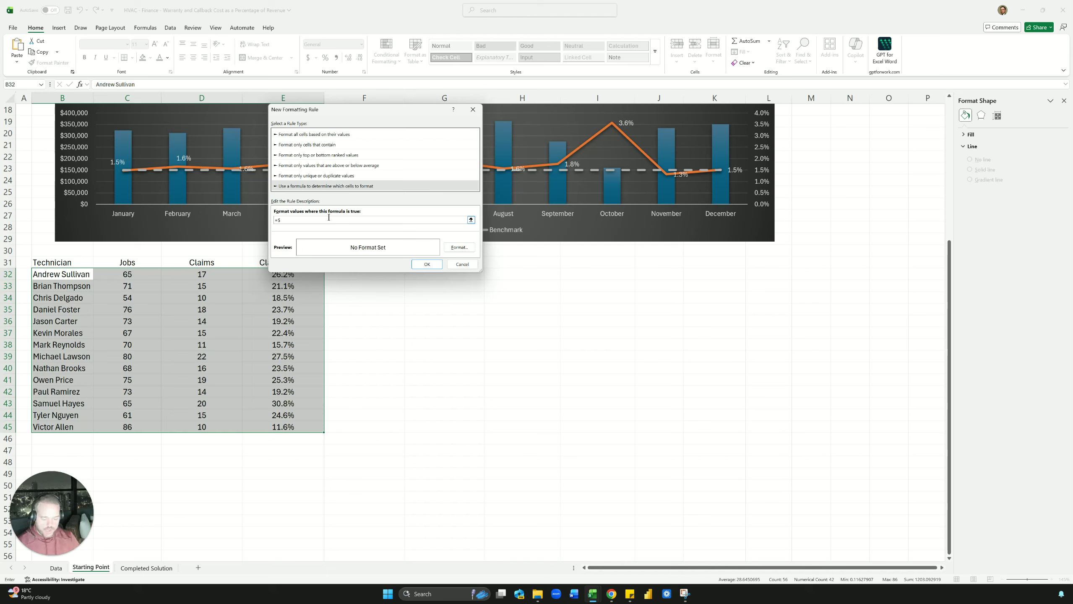
text(=$E32)
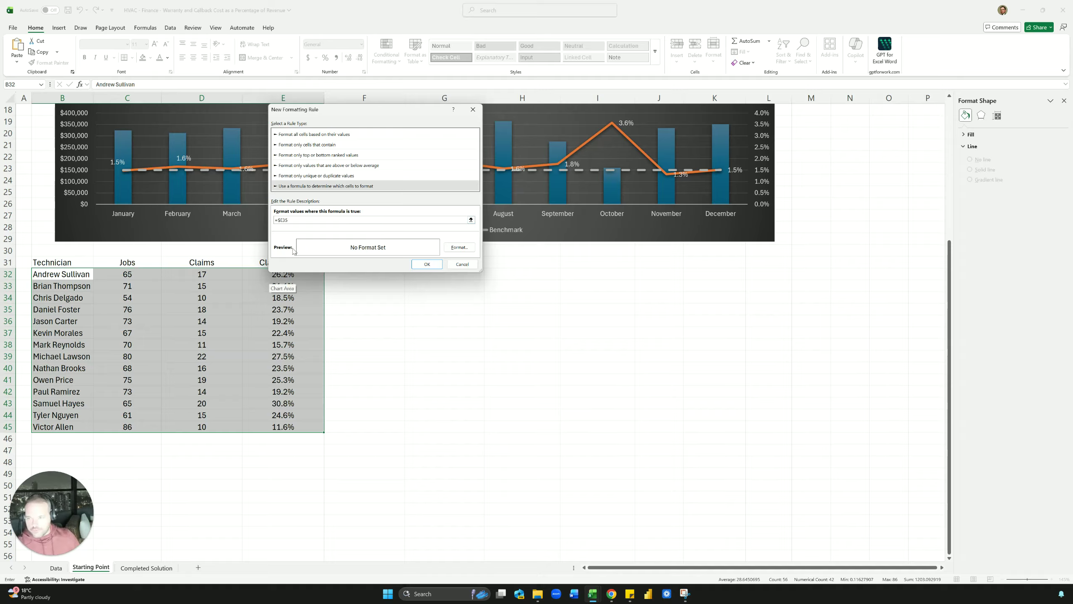
drag(341, 112, 544, 164)
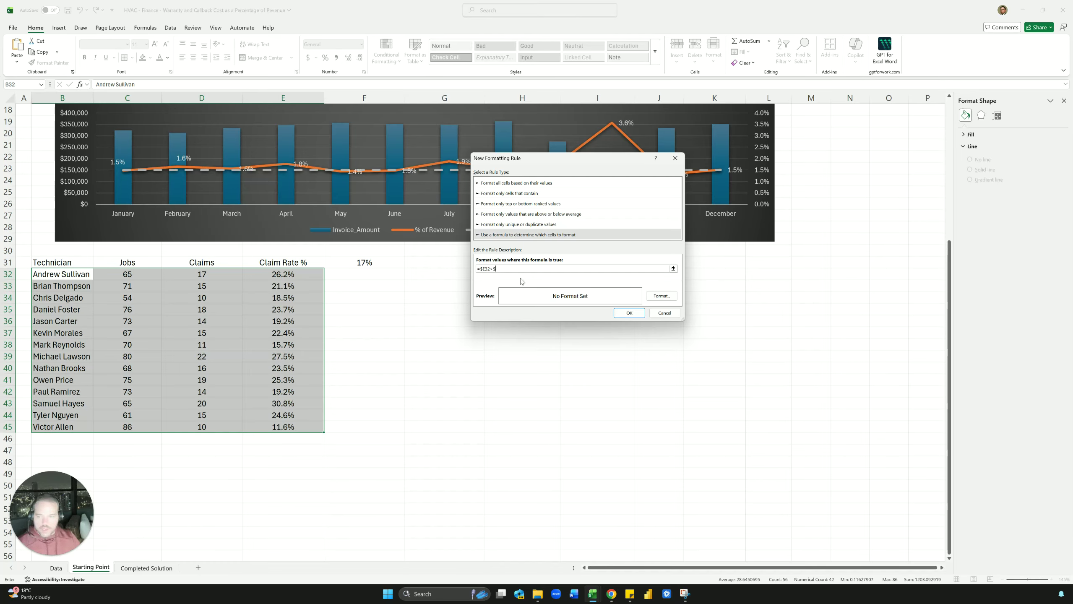
text(F$31)
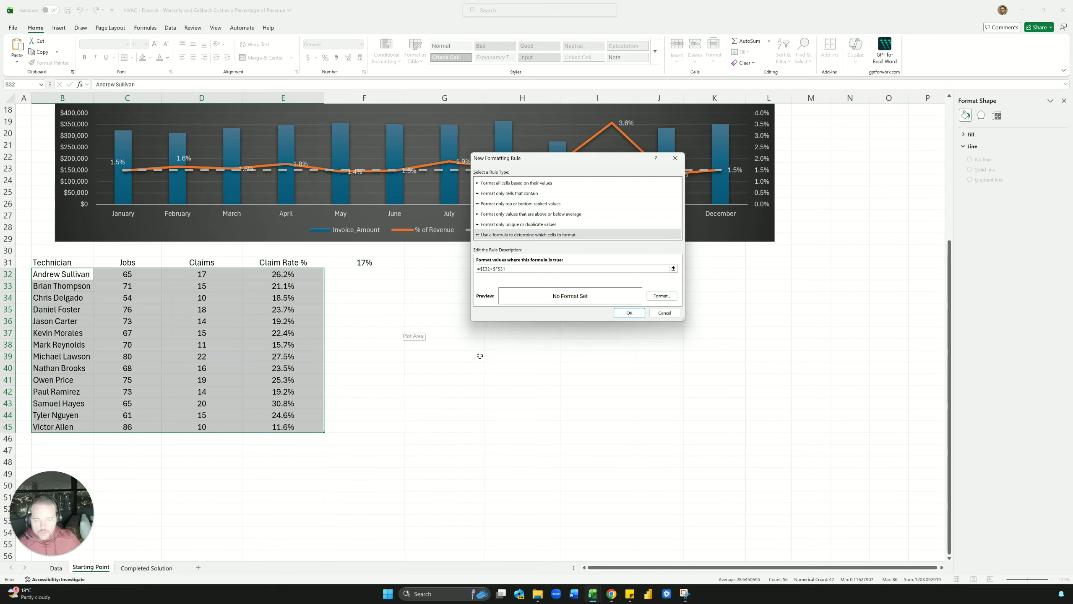
Give the new formatting rule a light orange fill and apply it to the technician rows
click(662, 297)
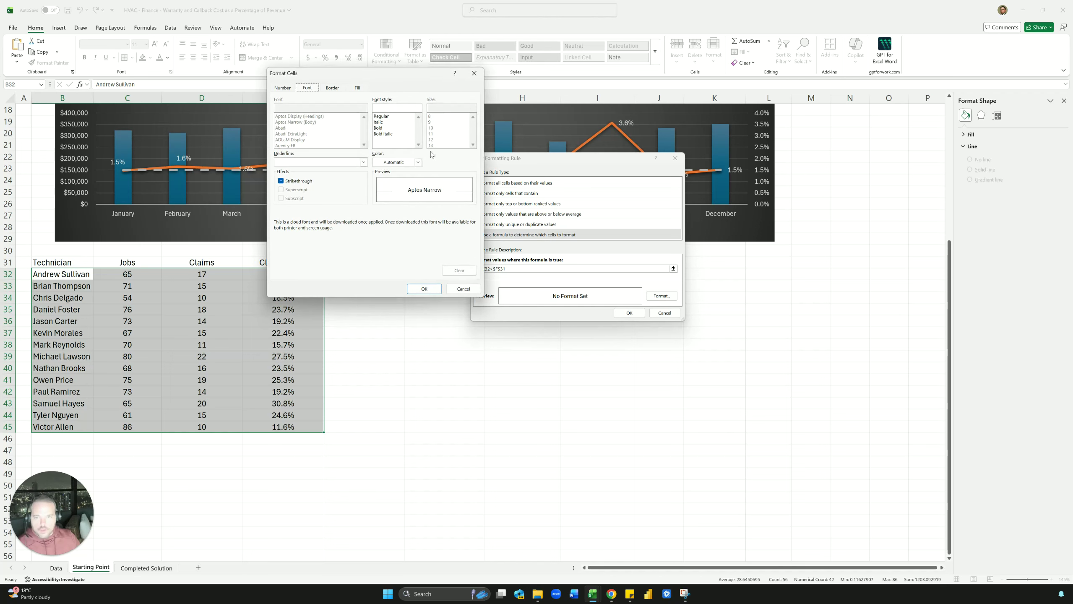
click(358, 88)
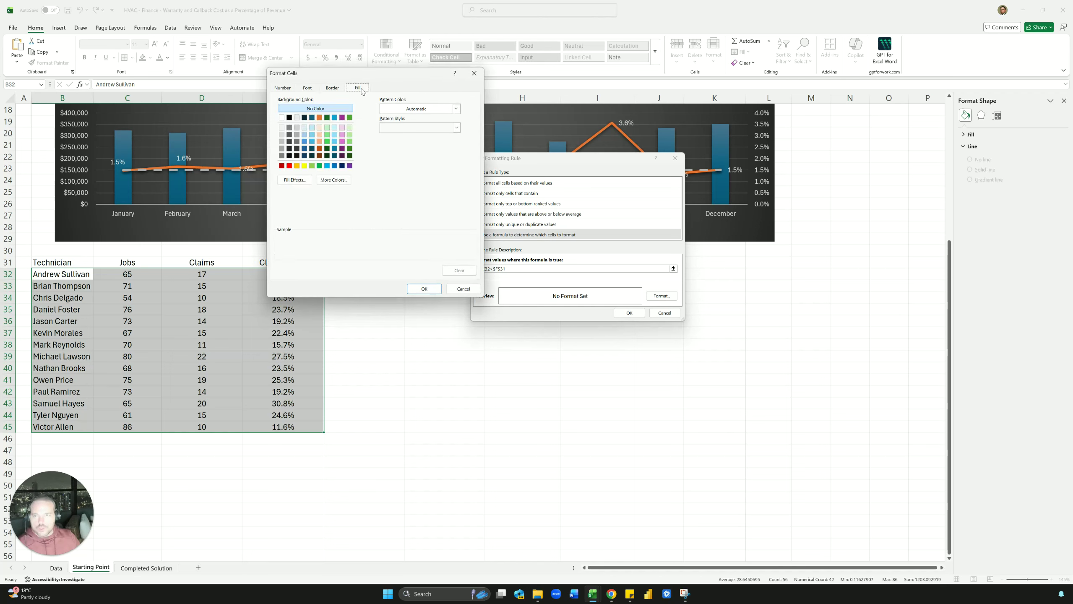
click(319, 142)
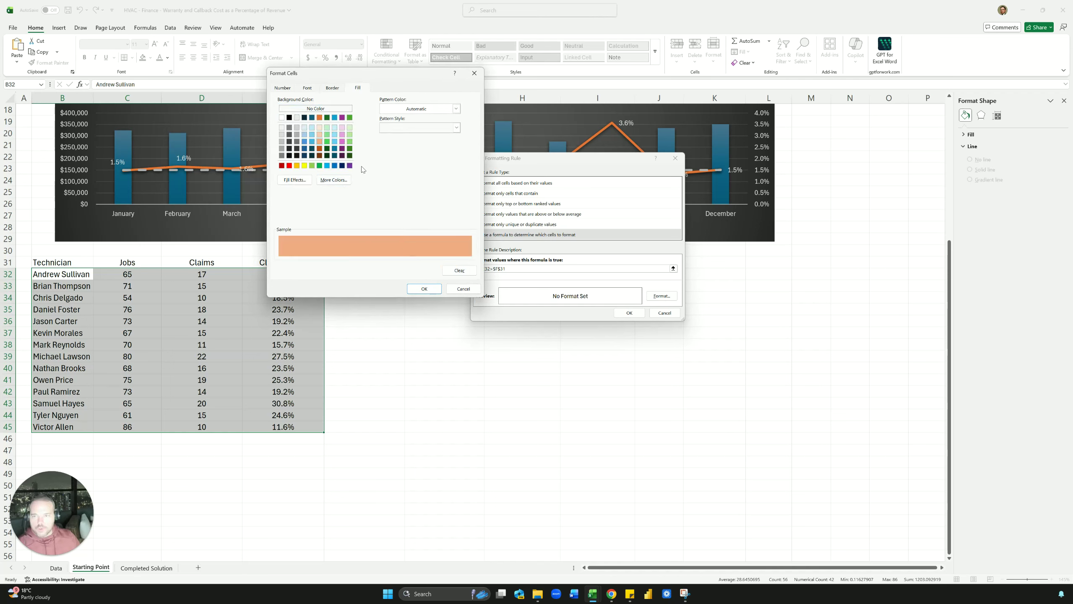
click(320, 149)
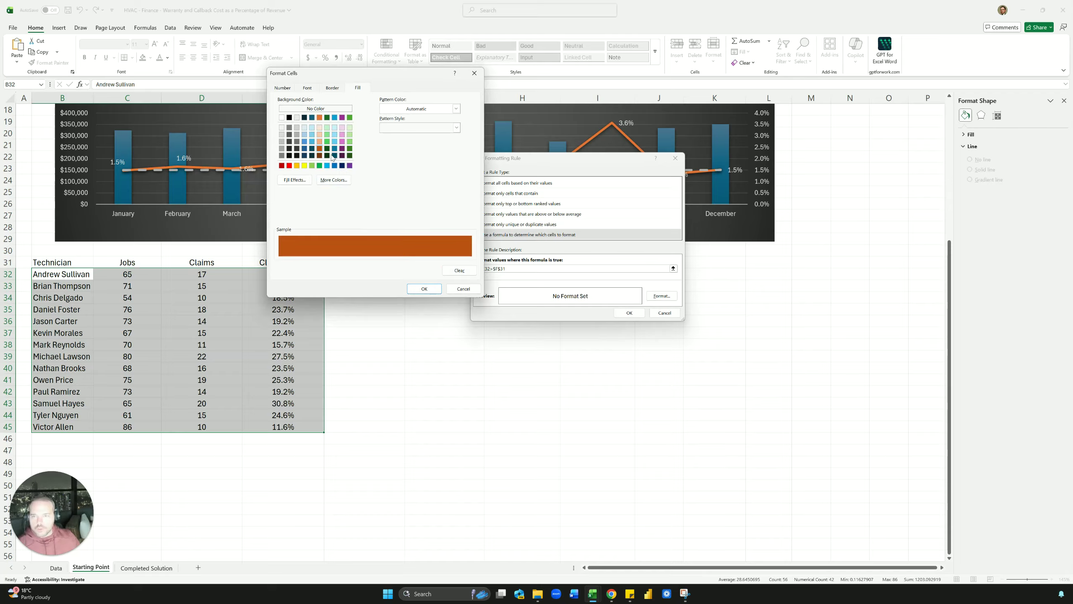
click(318, 143)
click(424, 288)
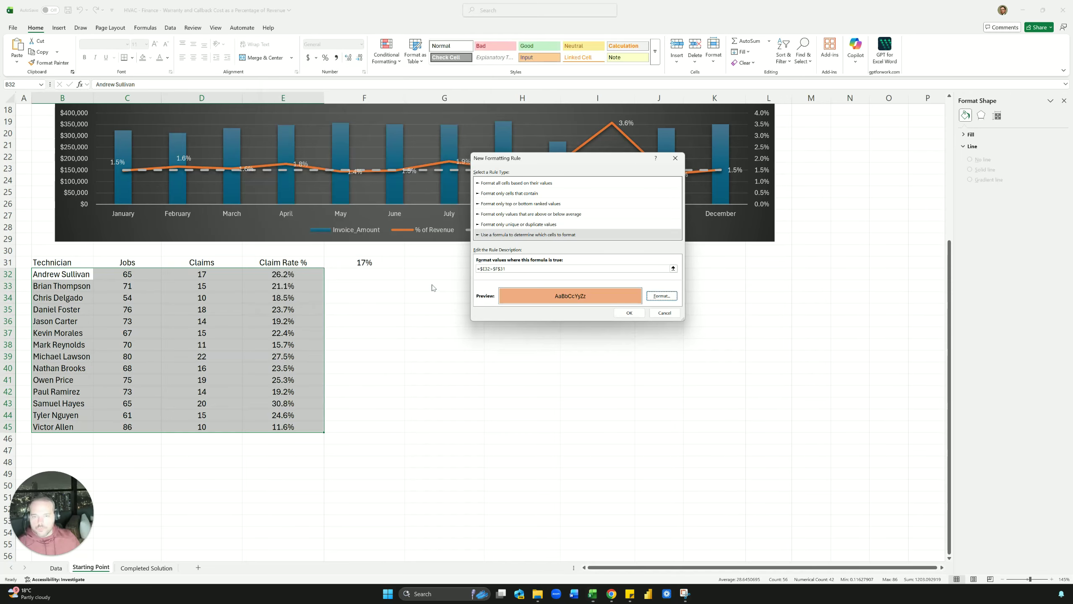
click(627, 313)
click(486, 310)
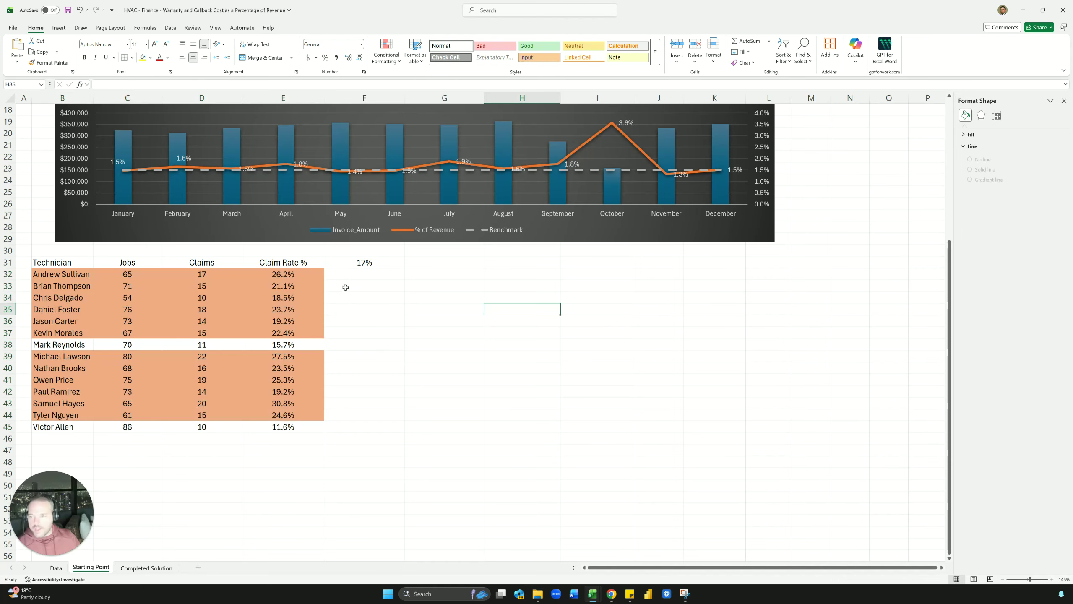
Test the row highlighting with an 18% benchmark in F31, and restore the benchmark to 17%
click(354, 263)
text(18)
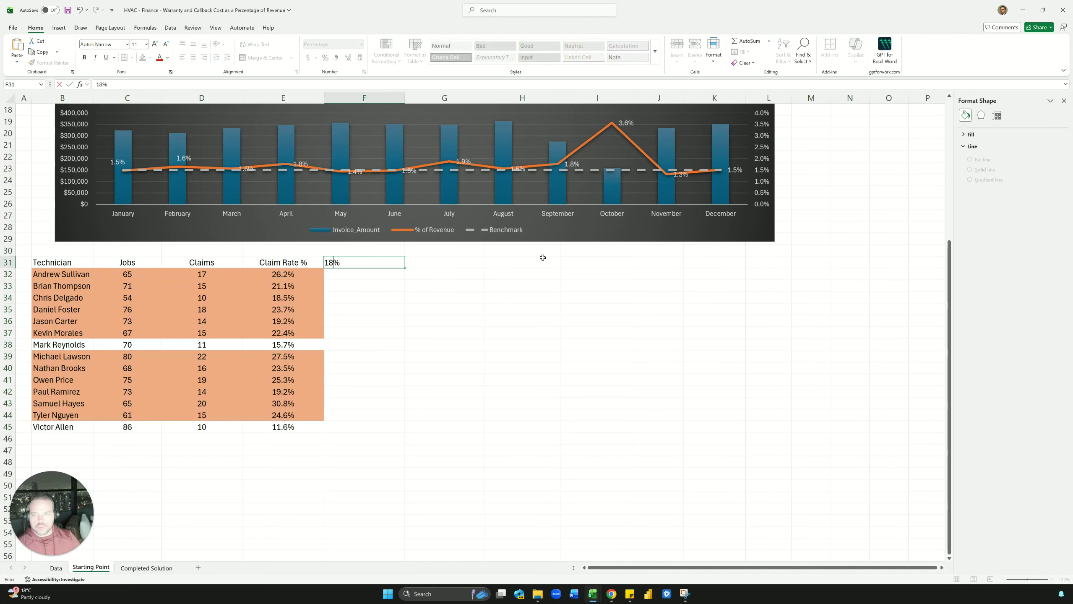
key(Return)
key(Up)
text(17)
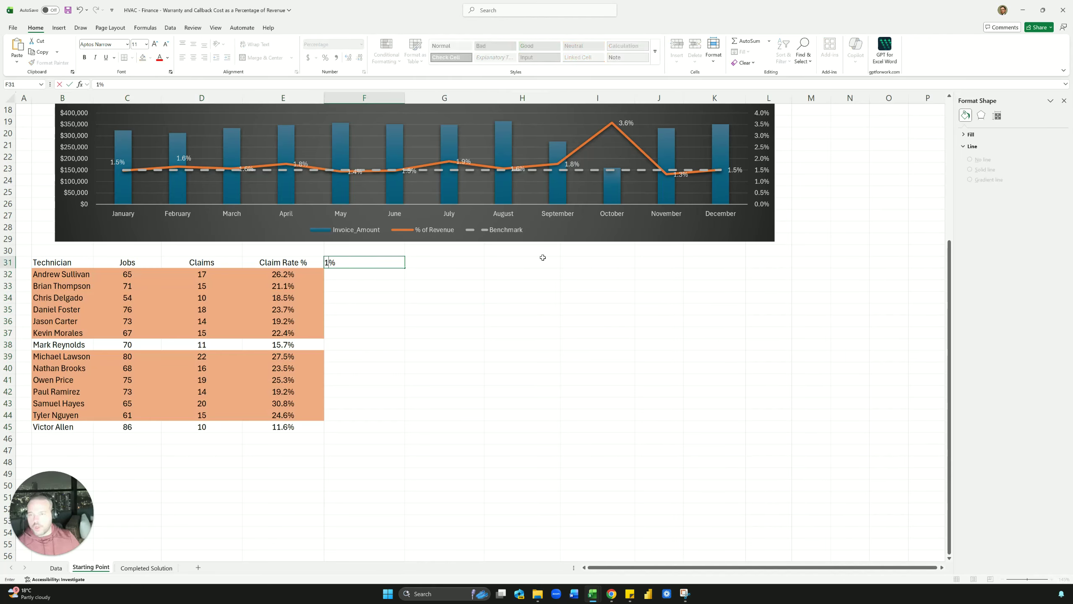
key(Return)
key(Up)
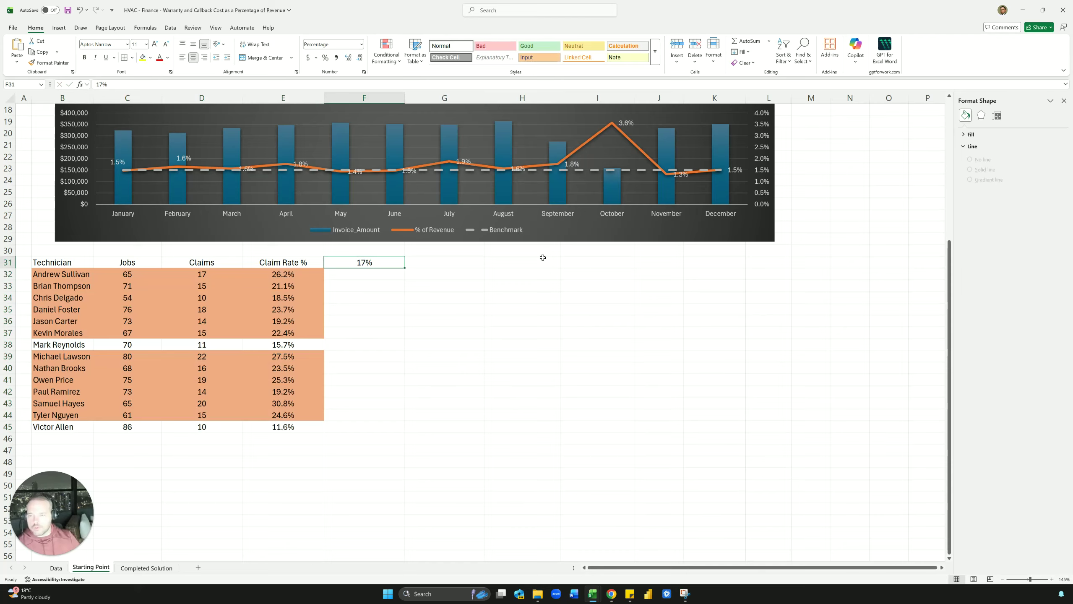
Set the claim rate benchmark in F31 to 20%
text(20)
key(Return)
key(Up)
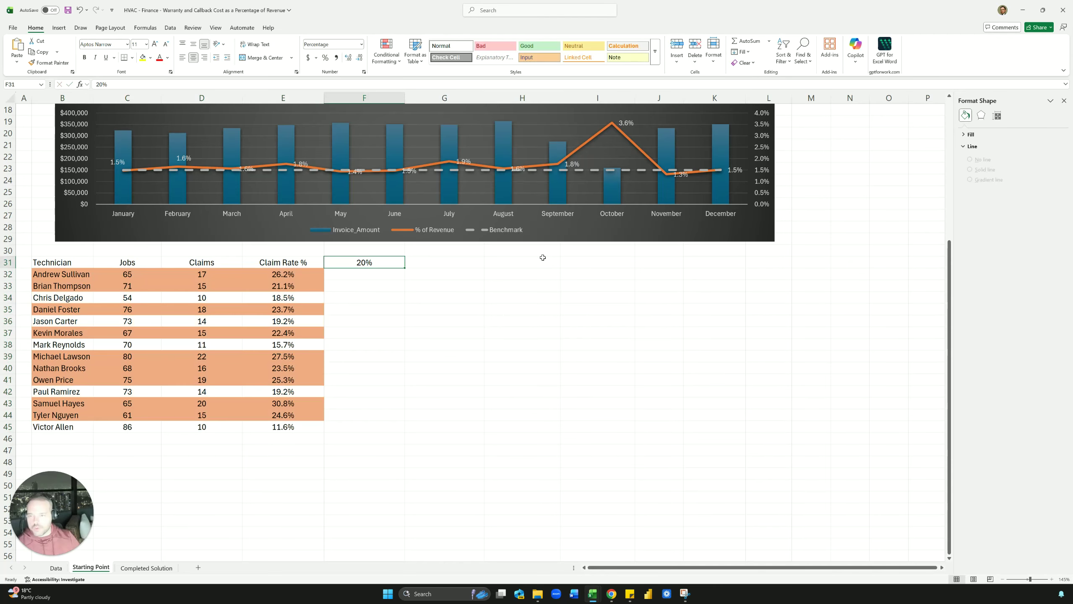
click(475, 294)
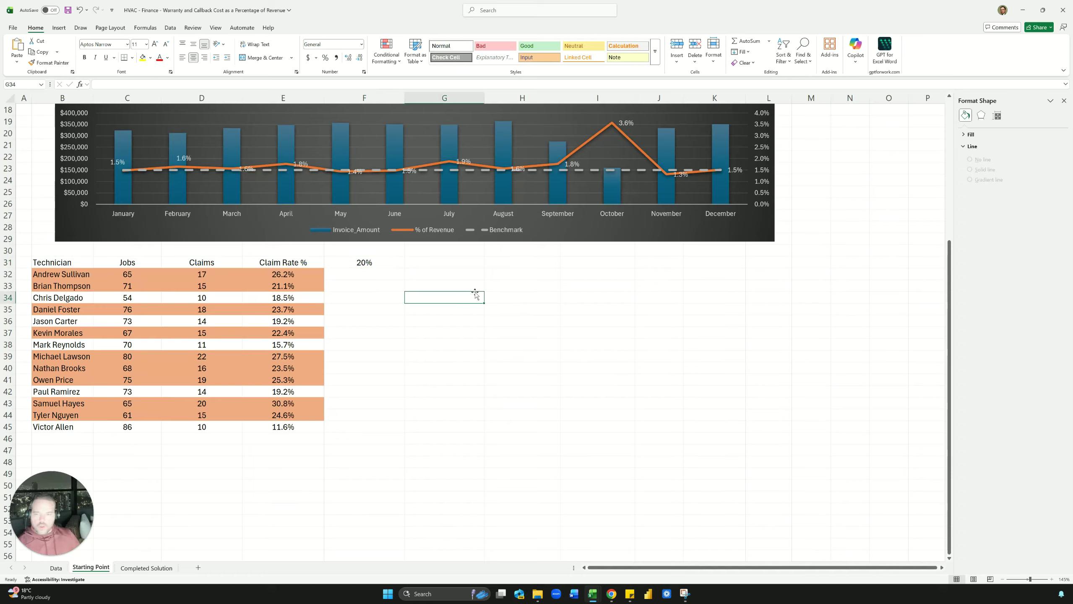
text(databoards)
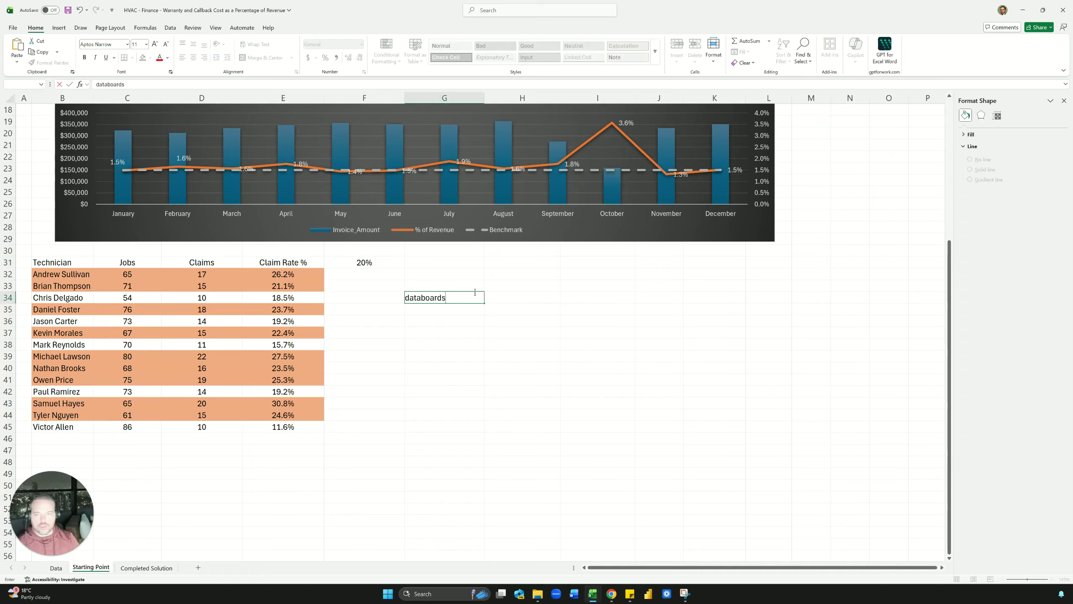
key(BackSpace)
key(BackSpace)
key(BackSpace)
key(BackSpace)
key(BackSpace)
key(BackSpace)
key(BackSpace)
key(BackSpace)
key(BackSpace)
key(BackSpace)
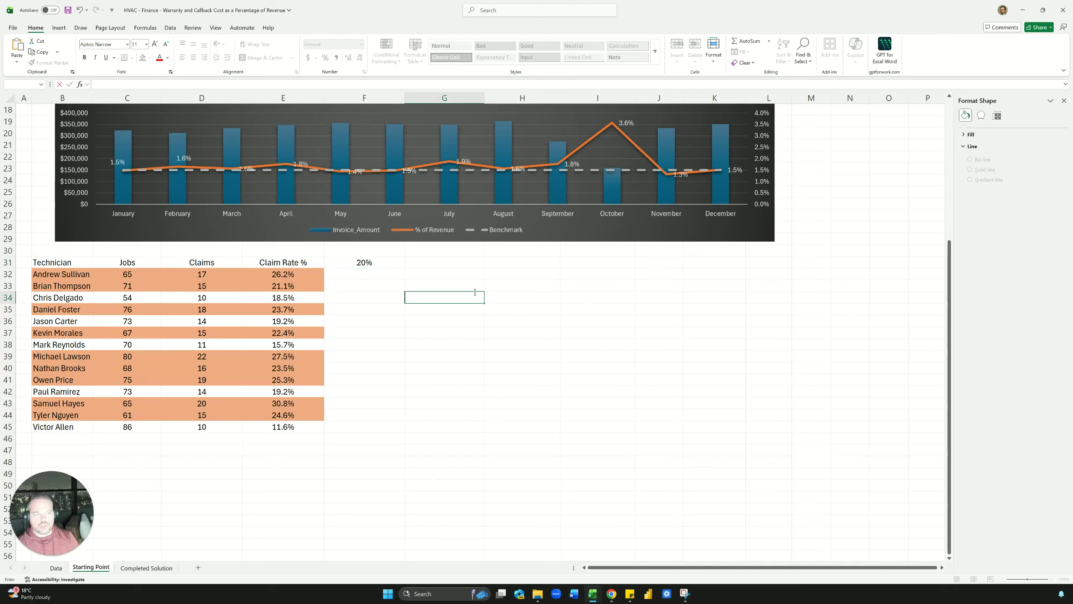